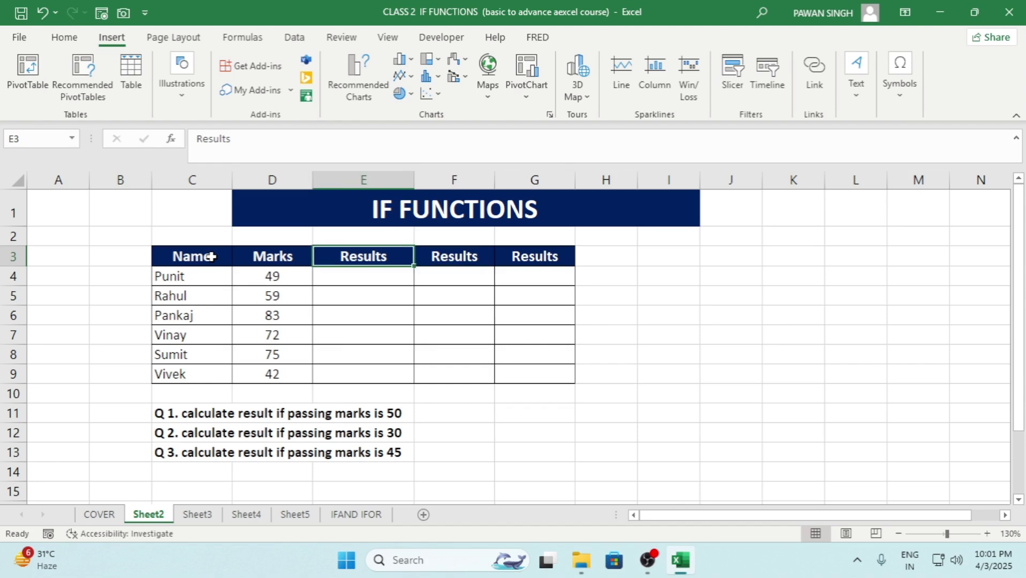
# Examine the marks in D4:D9 and the three passing-mark questions below the table, focusing on question 1
pyautogui.press('Down')
pyautogui.press('Down')
pyautogui.press('Down')
pyautogui.press('Down')
pyautogui.press('Down')
pyautogui.press('Down')
pyautogui.press('Down')
pyautogui.press('Left')
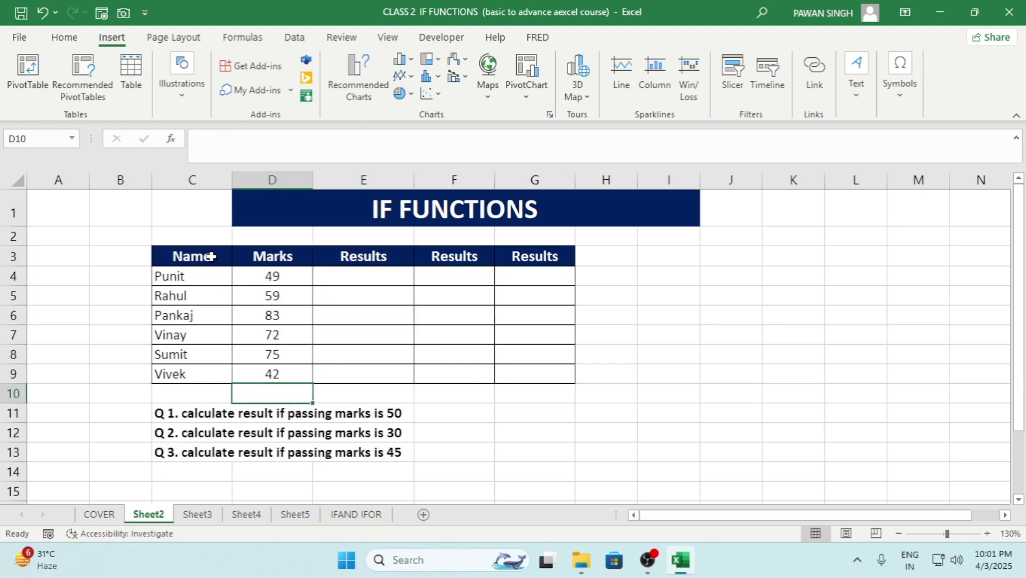
pyautogui.press('Down')
pyautogui.press('Left')
pyautogui.press('Down')
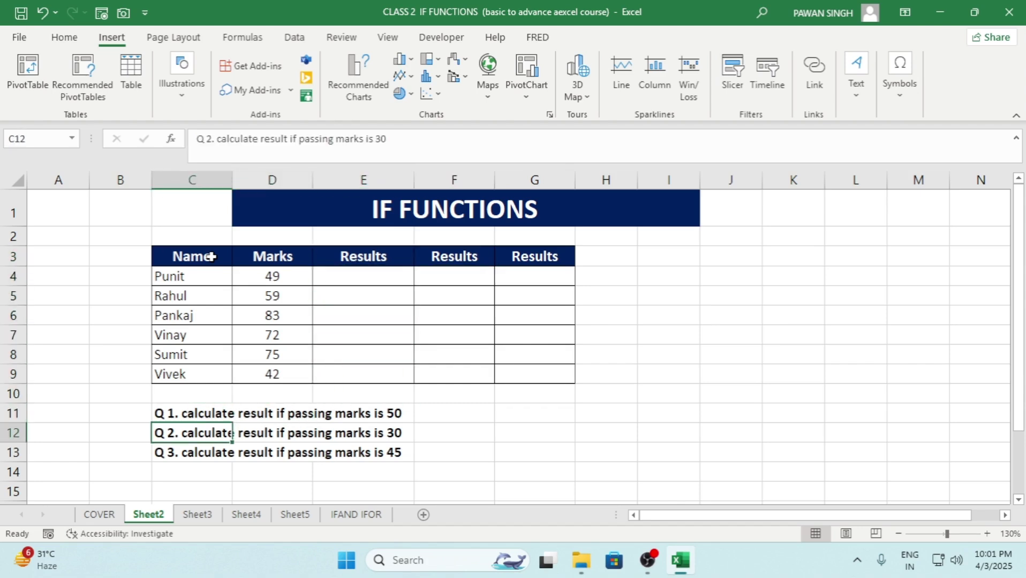
pyautogui.press('Down')
pyautogui.press('Up')
pyautogui.press('Up')
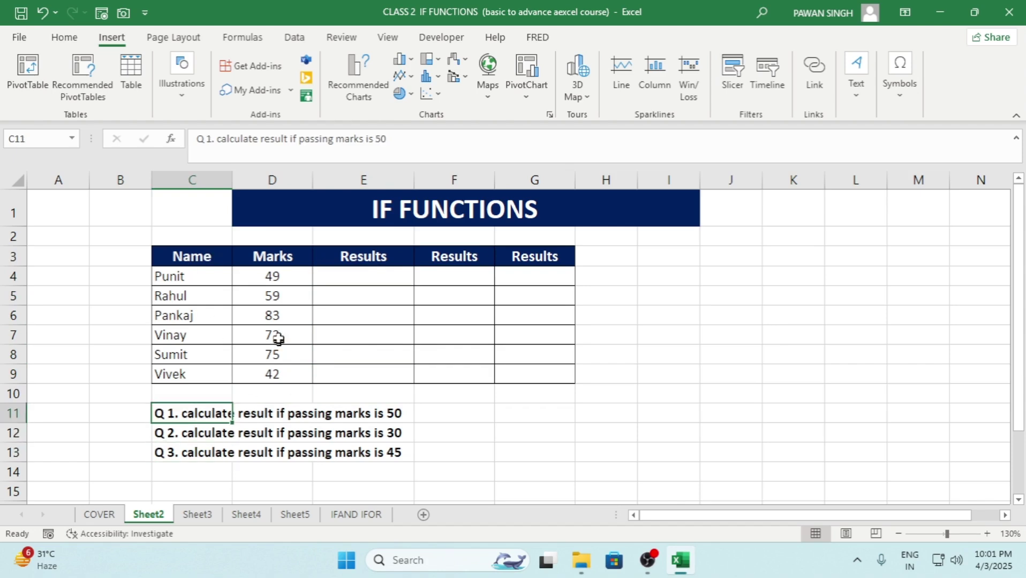
pyautogui.moveTo(284, 278); pyautogui.dragTo(281, 374)
pyautogui.click(200, 414)
pyautogui.moveTo(200, 415); pyautogui.dragTo(362, 414)
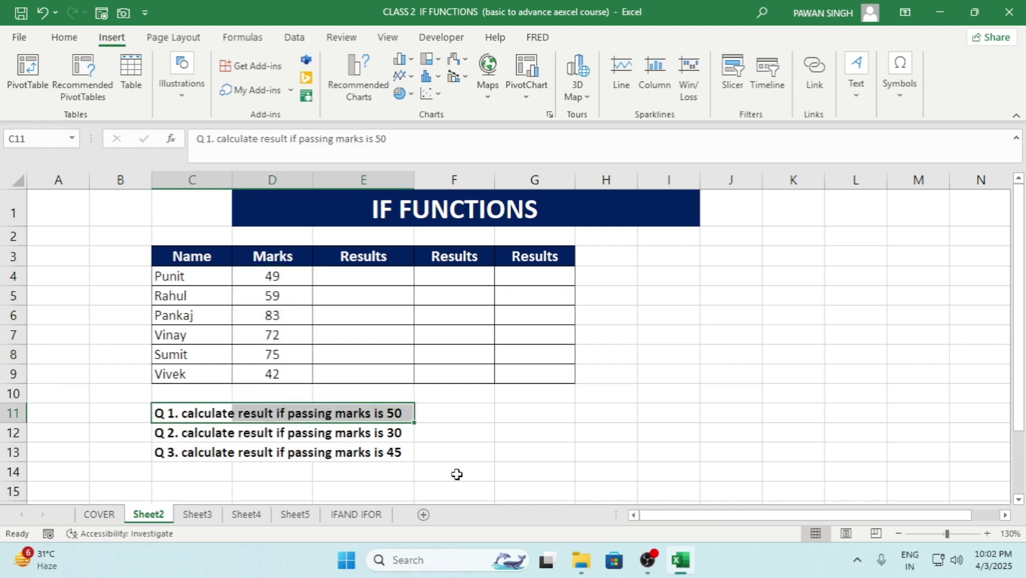
# Begin an IF formula in E4 that tests whether the marks in D4 are at least 50
pyautogui.click(370, 277)
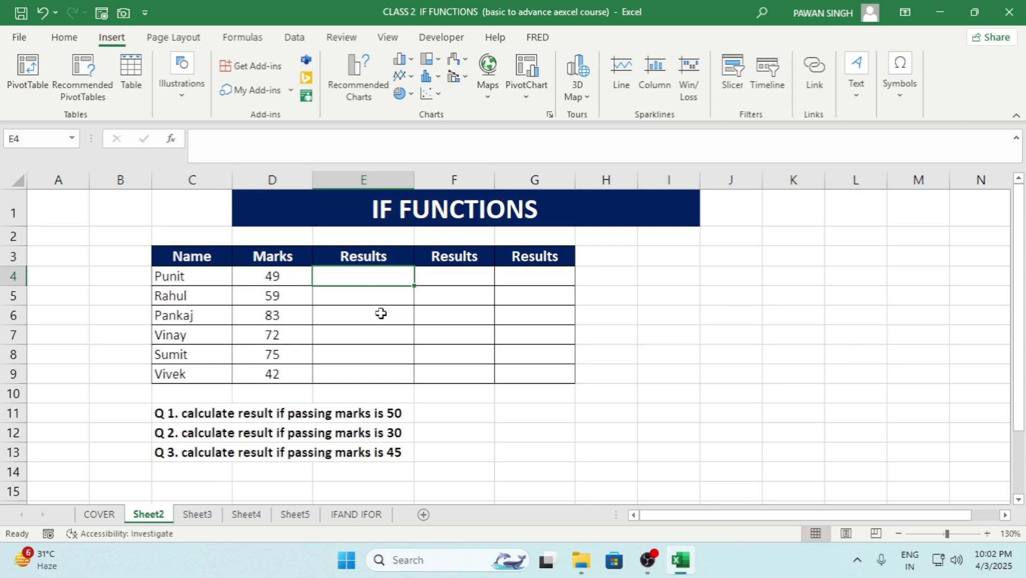
pyautogui.write('=')
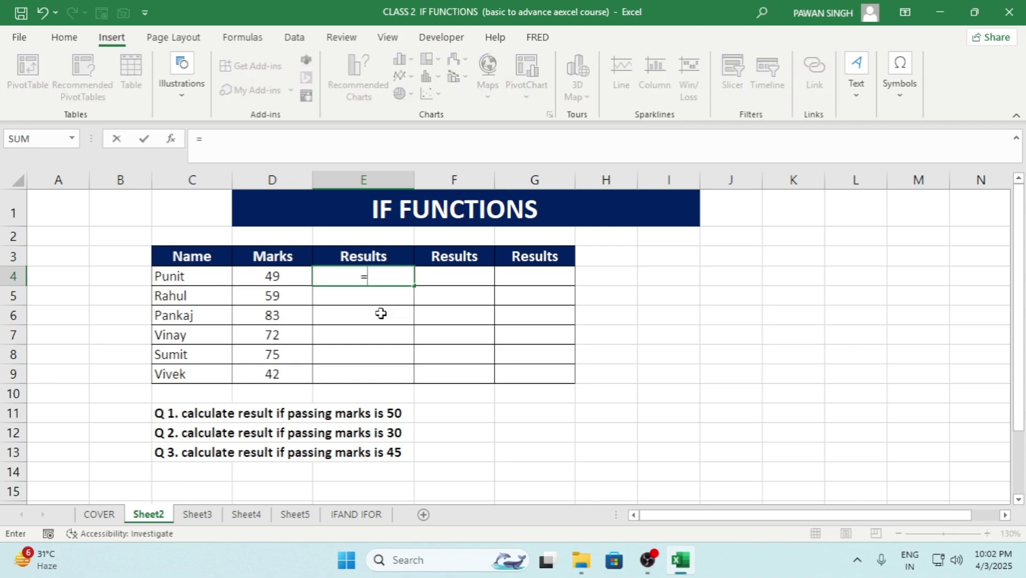
pyautogui.write('IF')
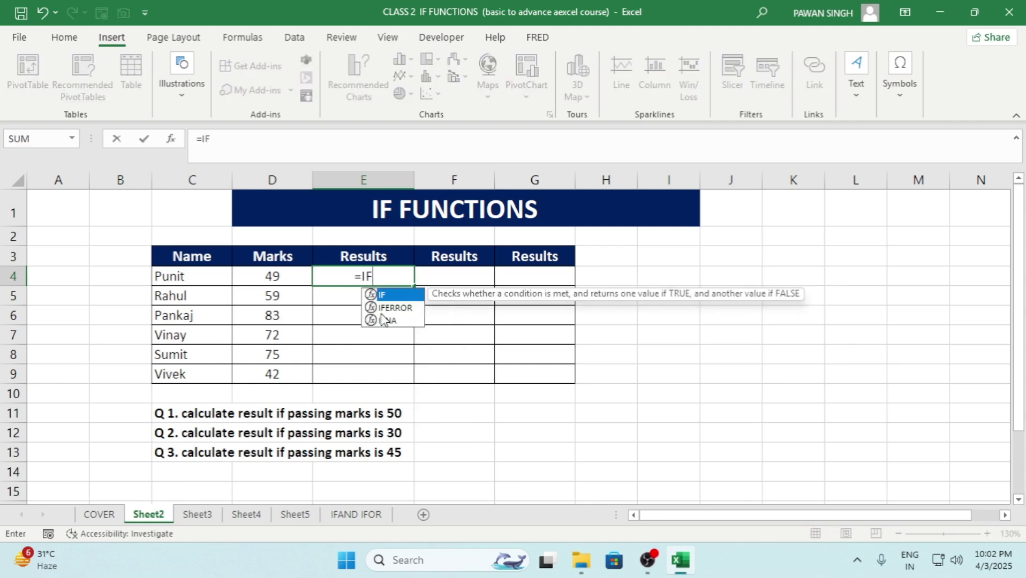
pyautogui.write('(')
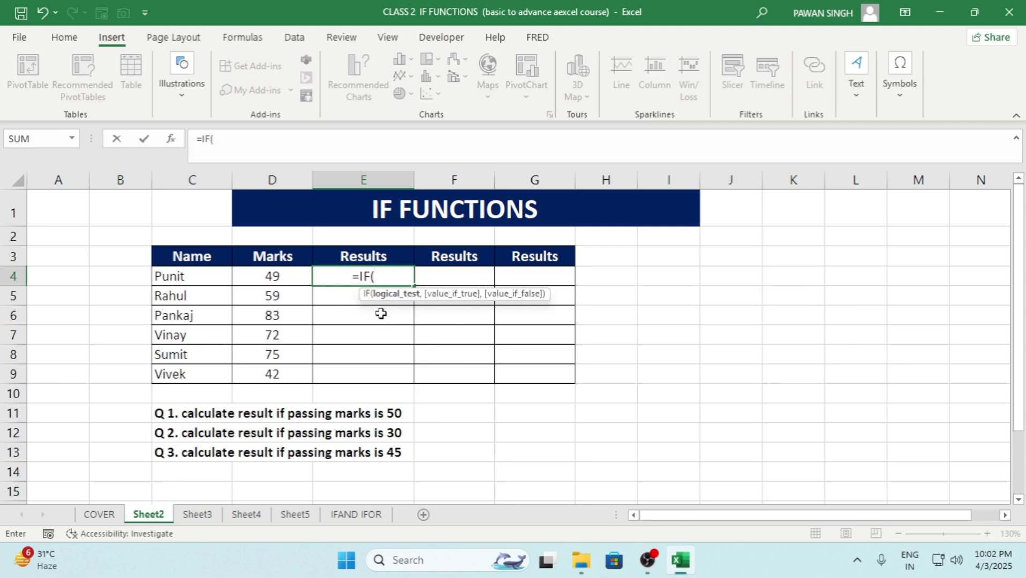
pyautogui.press('Left')
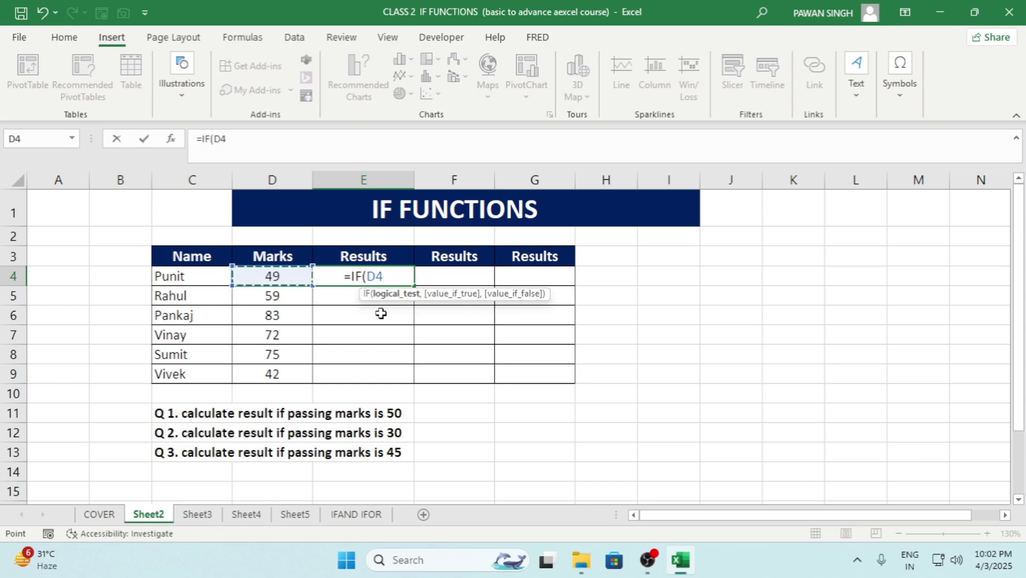
pyautogui.press('shift')
pyautogui.write('=>')
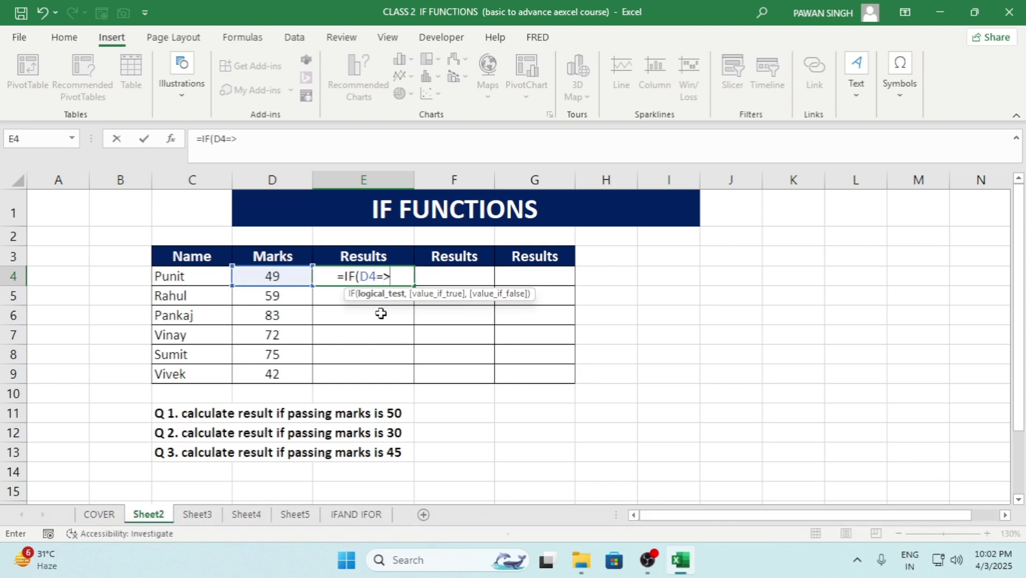
pyautogui.write('50')
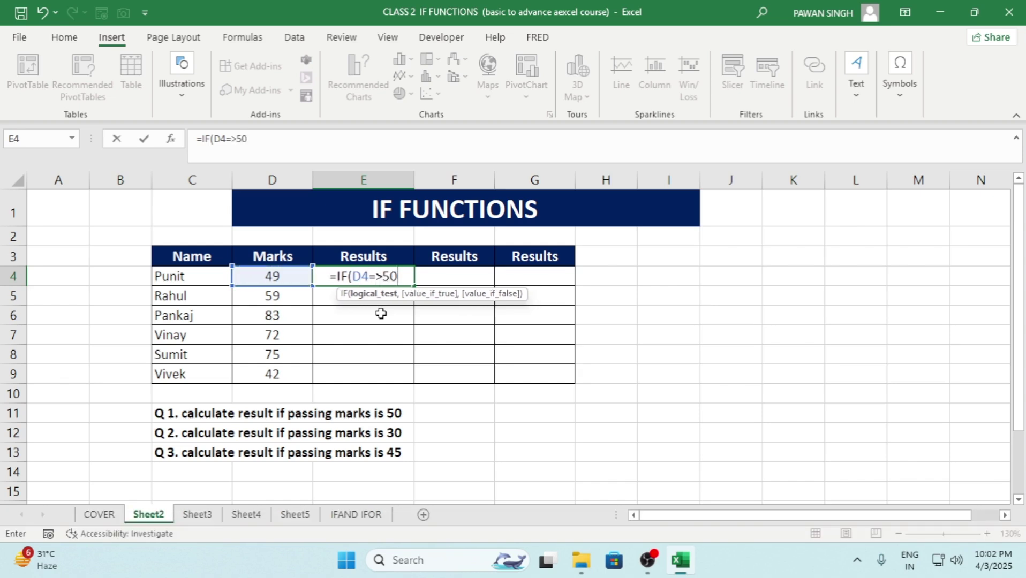
pyautogui.write('"PASS')
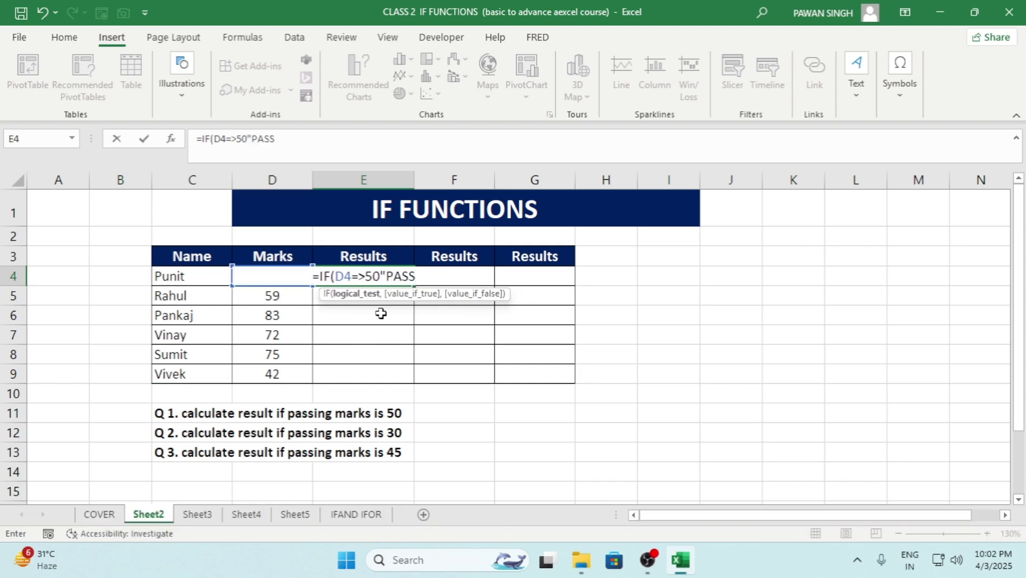
pyautogui.write('",')
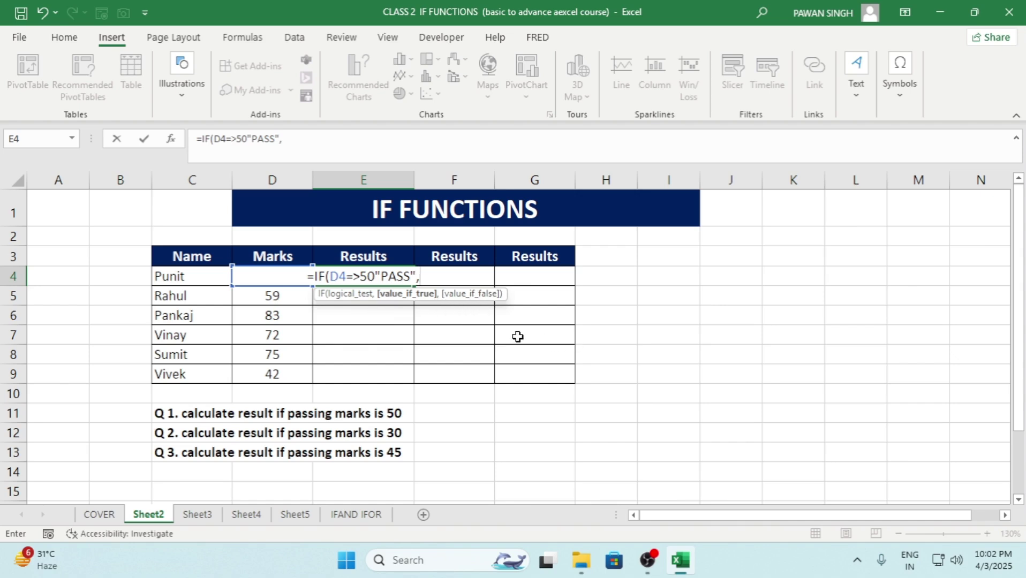
pyautogui.write('"')
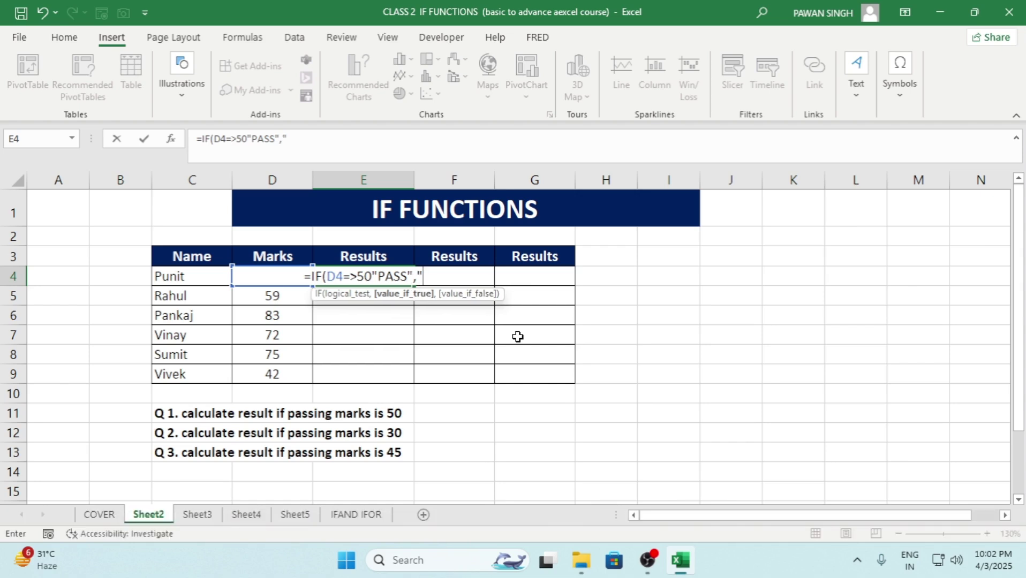
pyautogui.press('BackSpace')
pyautogui.press('BackSpace')
pyautogui.press('BackSpace')
pyautogui.press('BackSpace')
pyautogui.press('BackSpace')
pyautogui.press('BackSpace')
pyautogui.press('BackSpace')
pyautogui.press('BackSpace')
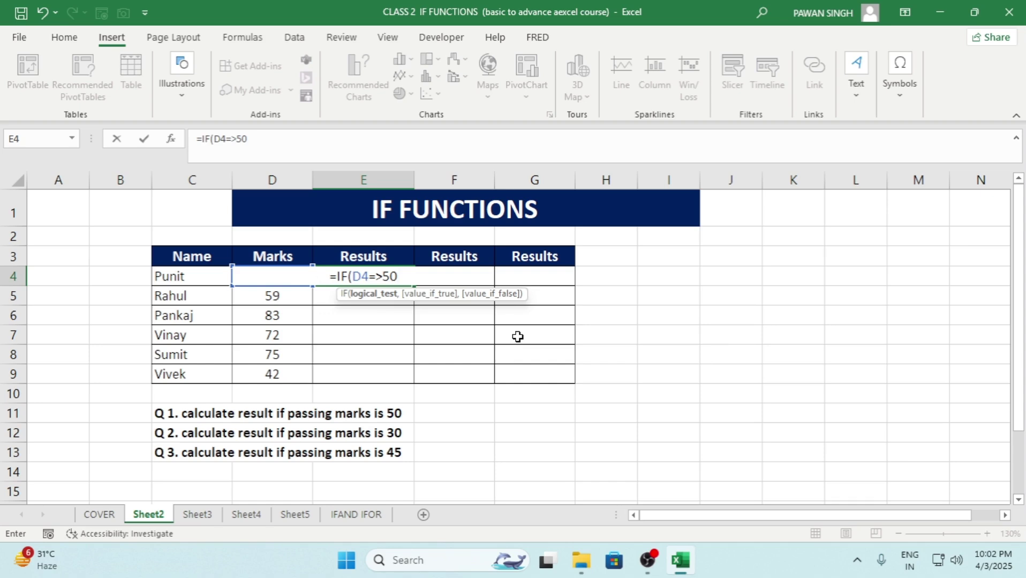
# Complete the E4 formula with "PASS" if true and "FAIL" if false, accepting the operator correction so it reads =IF(D4>=50,"PASS","FAIL")
pyautogui.write(',')
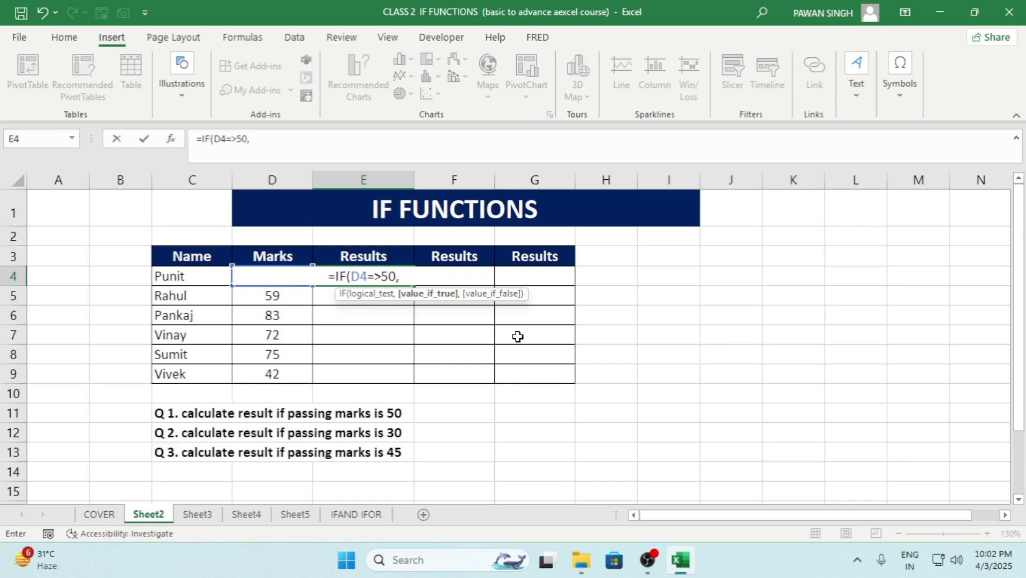
pyautogui.write('"PAS')
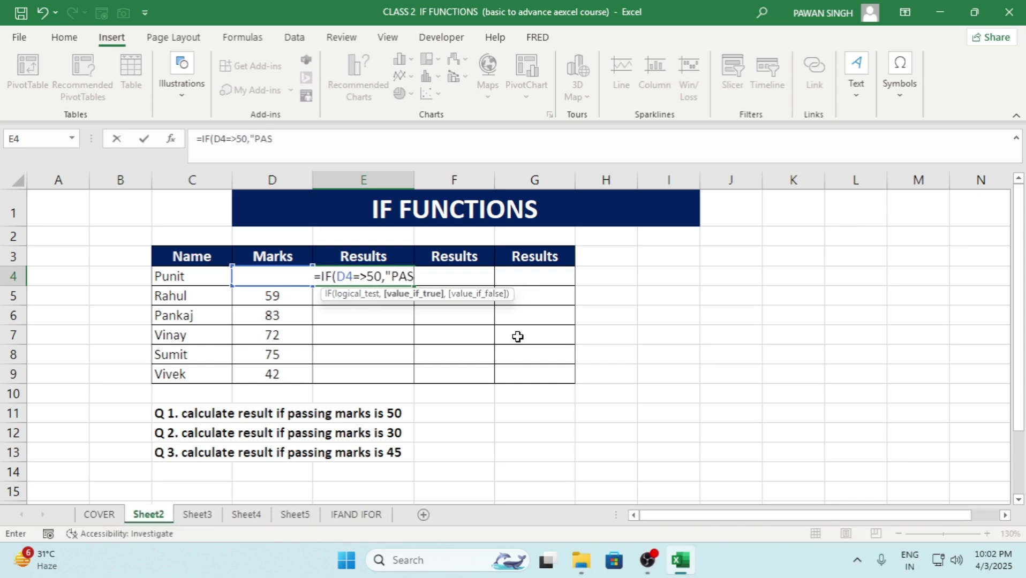
pyautogui.write('S",')
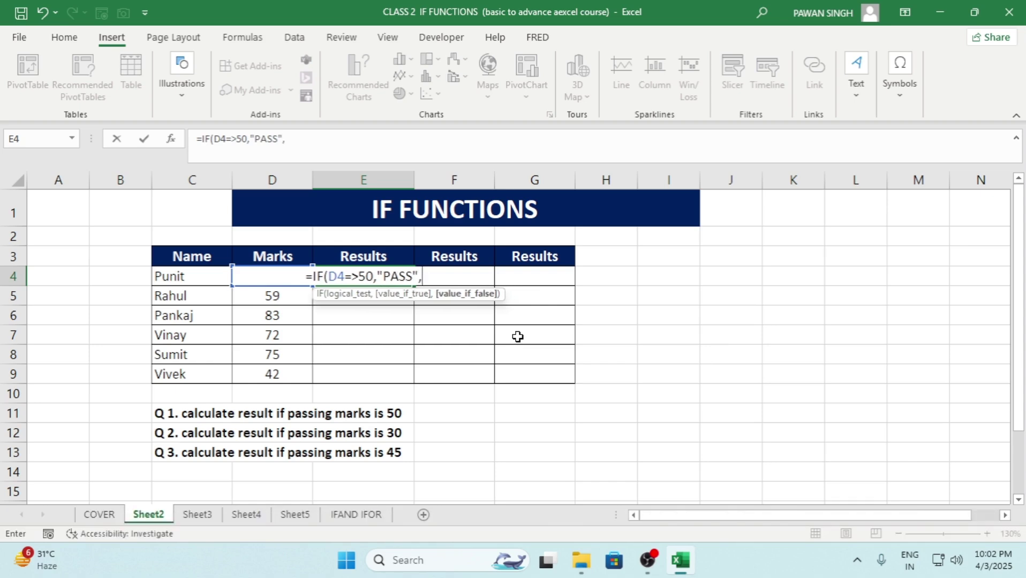
pyautogui.write('"F')
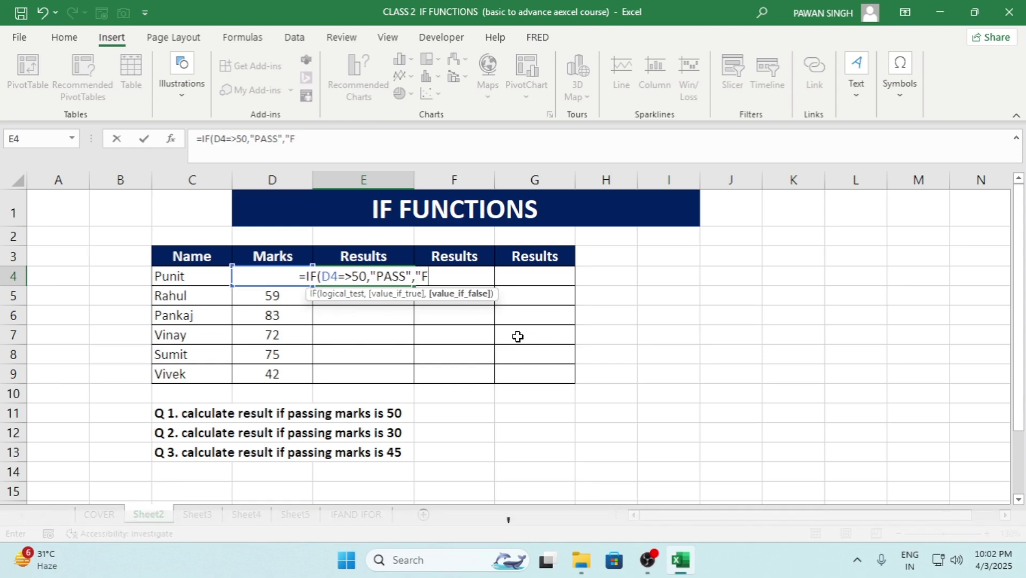
pyautogui.write('AIL')
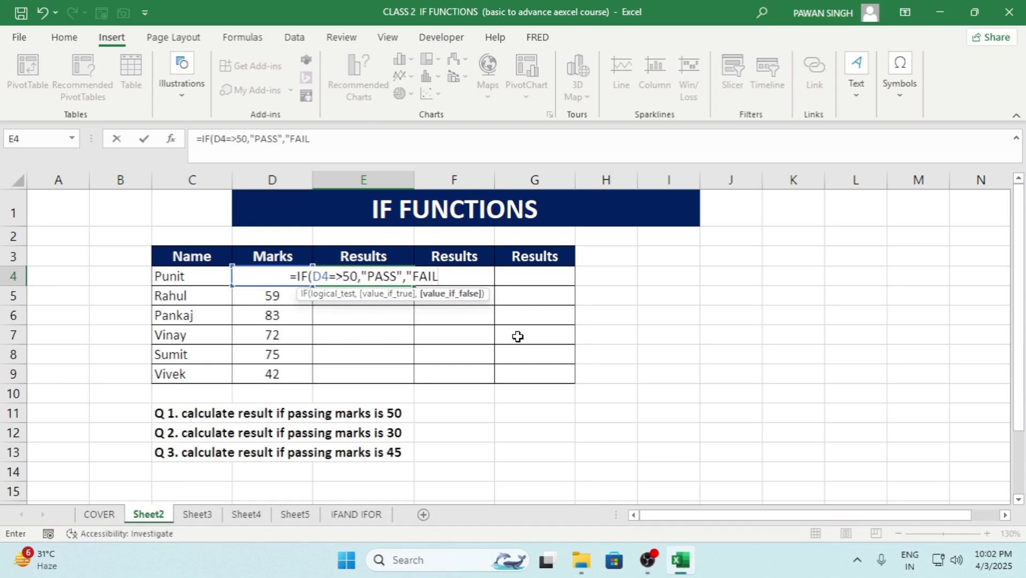
pyautogui.write('")')
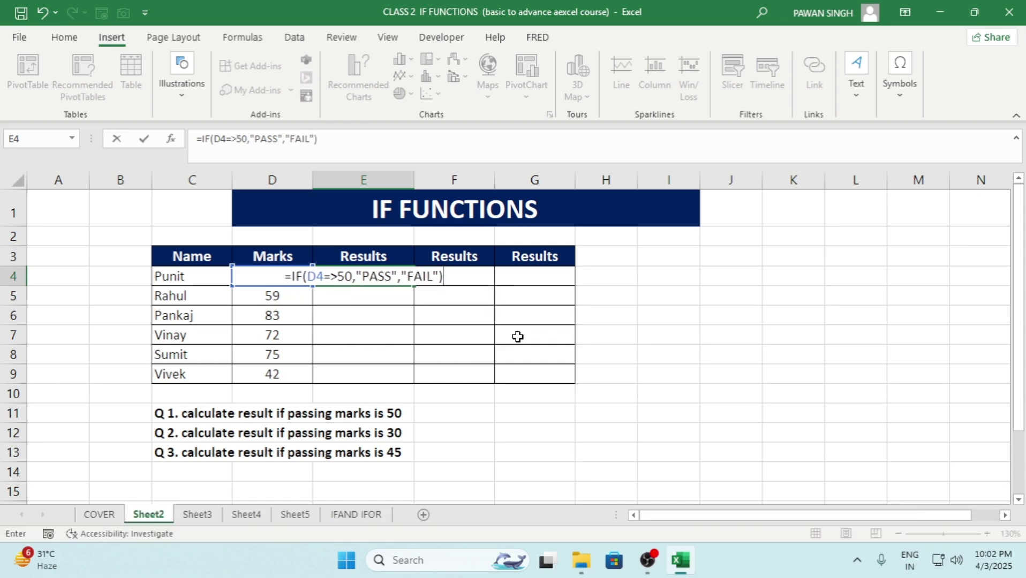
pyautogui.press('Return')
pyautogui.press('Return')
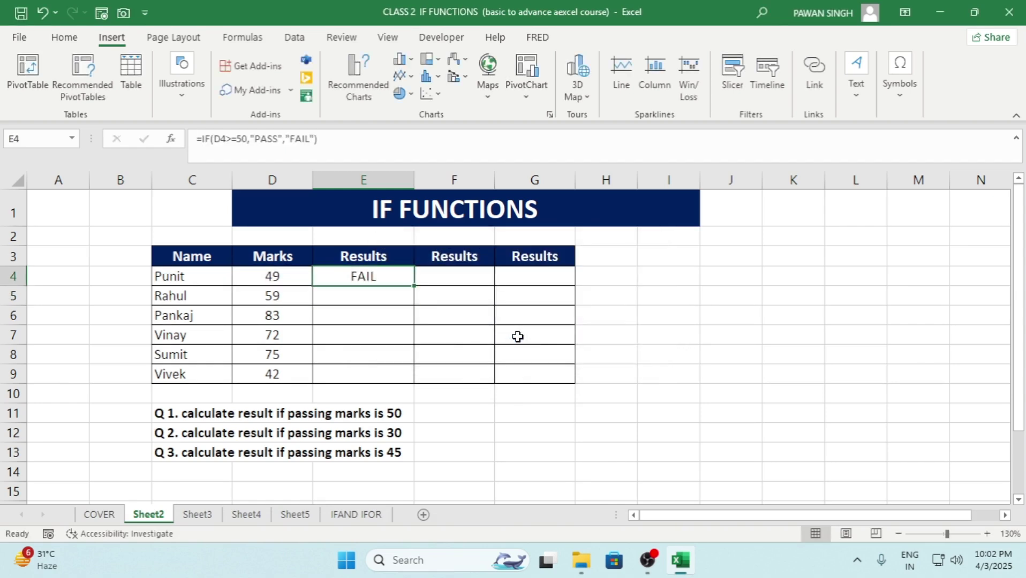
# Fill the E4 formula down through E9 and check the last result against question 1
pyautogui.click(276, 279)
pyautogui.click(182, 279)
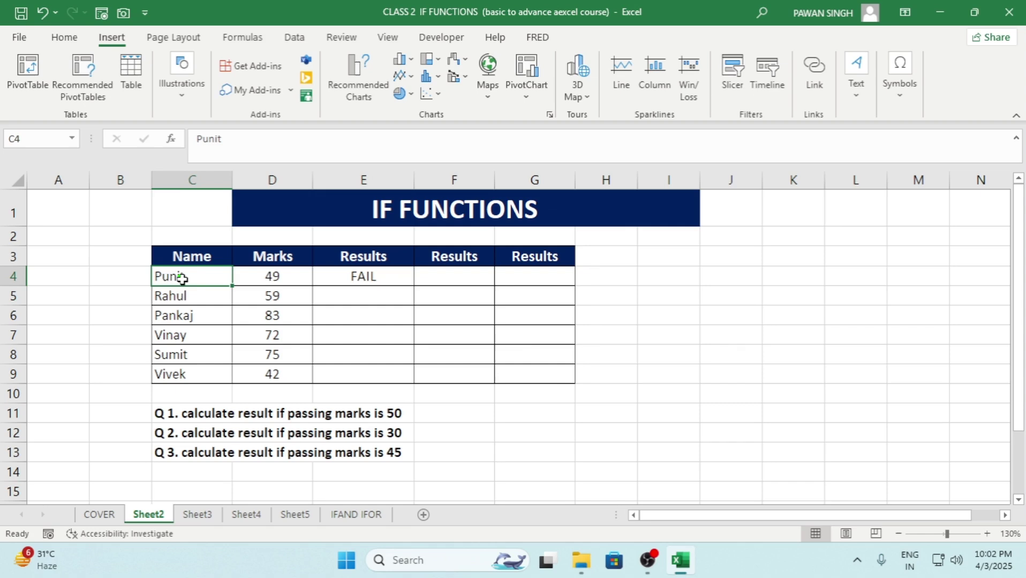
pyautogui.click(293, 275)
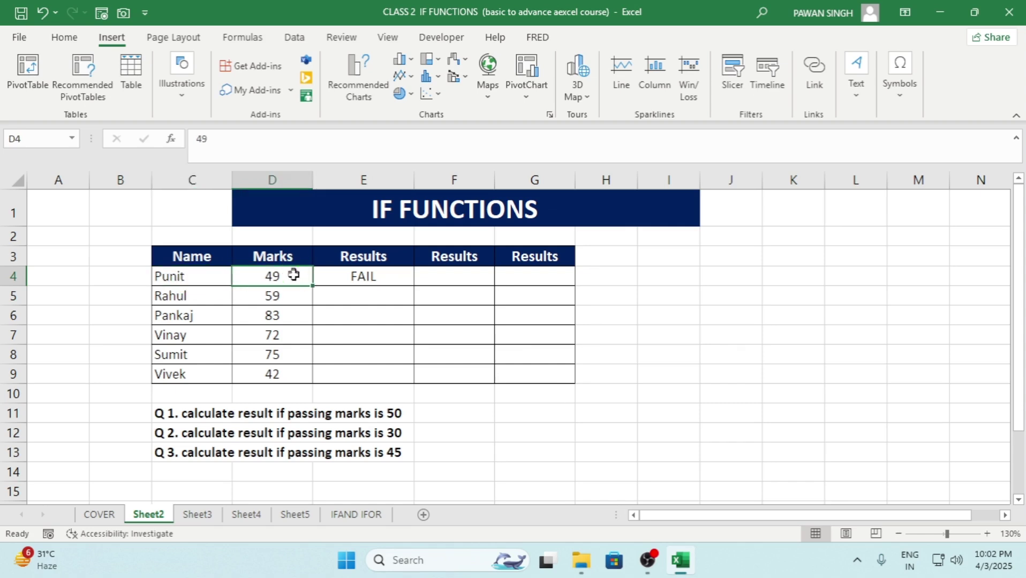
pyautogui.click(378, 278)
pyautogui.doubleClick(416, 286)
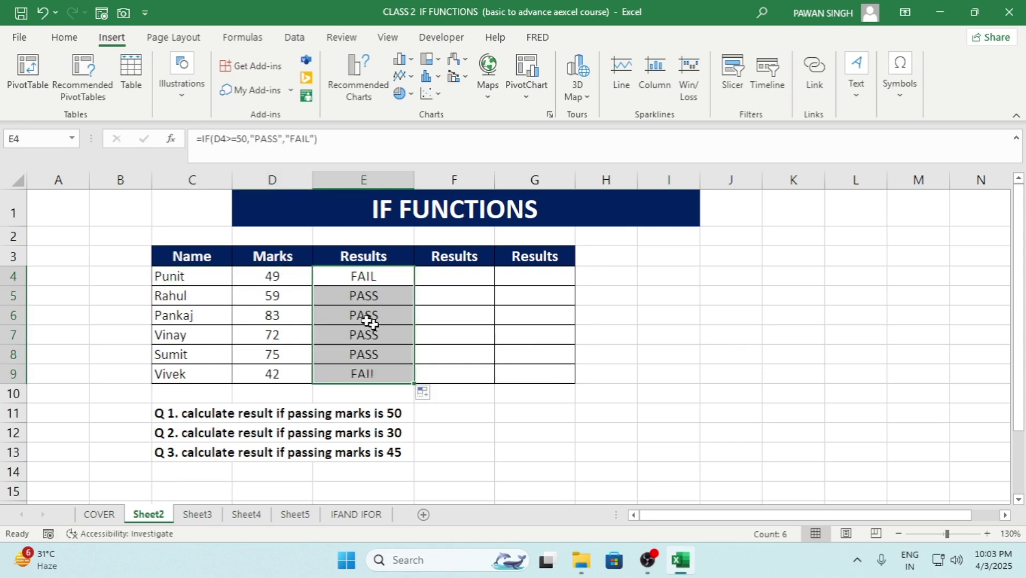
pyautogui.click(371, 374)
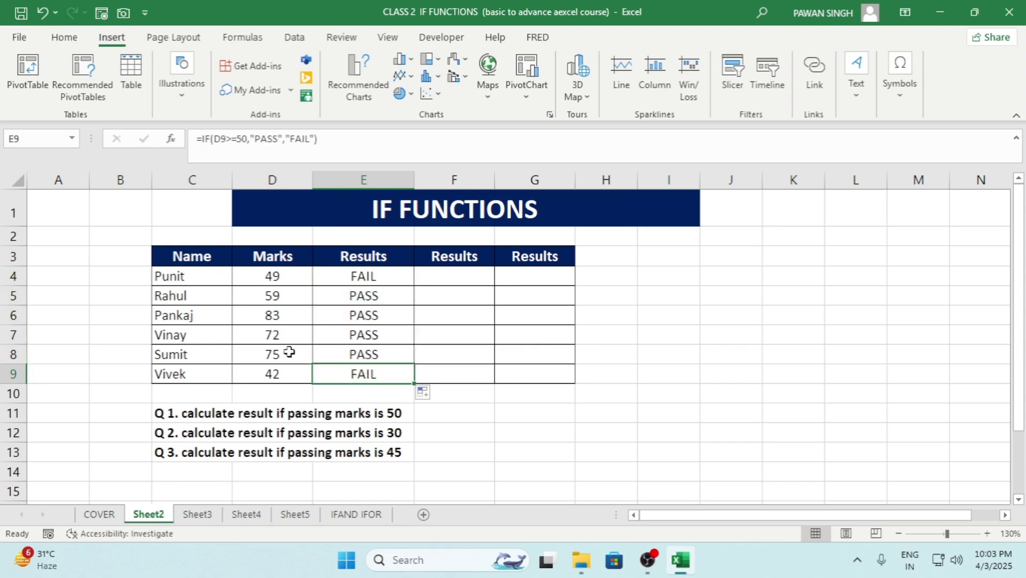
pyautogui.moveTo(166, 415); pyautogui.dragTo(359, 412)
pyautogui.click(358, 379)
# Begin an IF formula in F4 that tests whether the marks in D4 are greater than 30
pyautogui.click(441, 283)
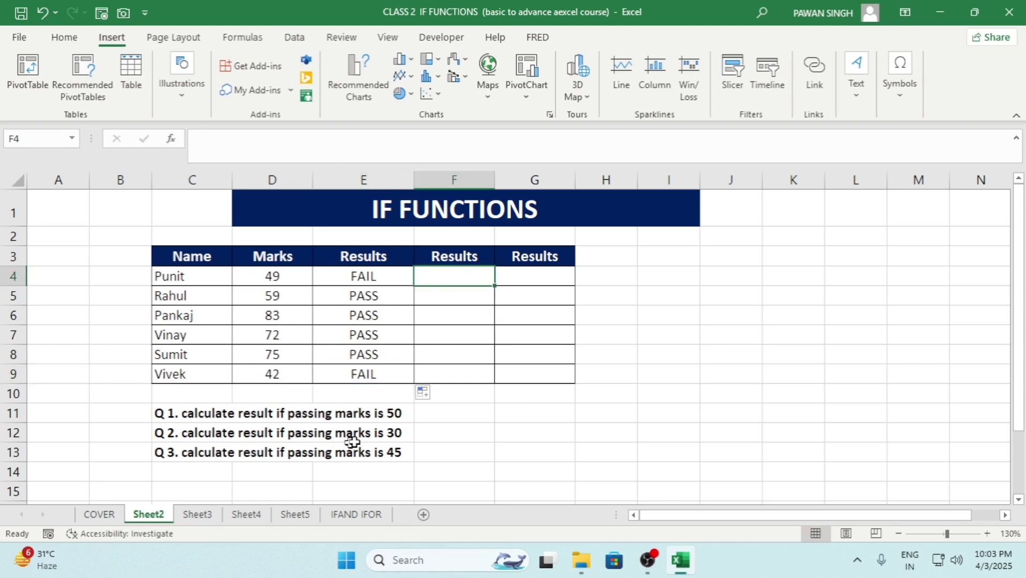
pyautogui.write('=')
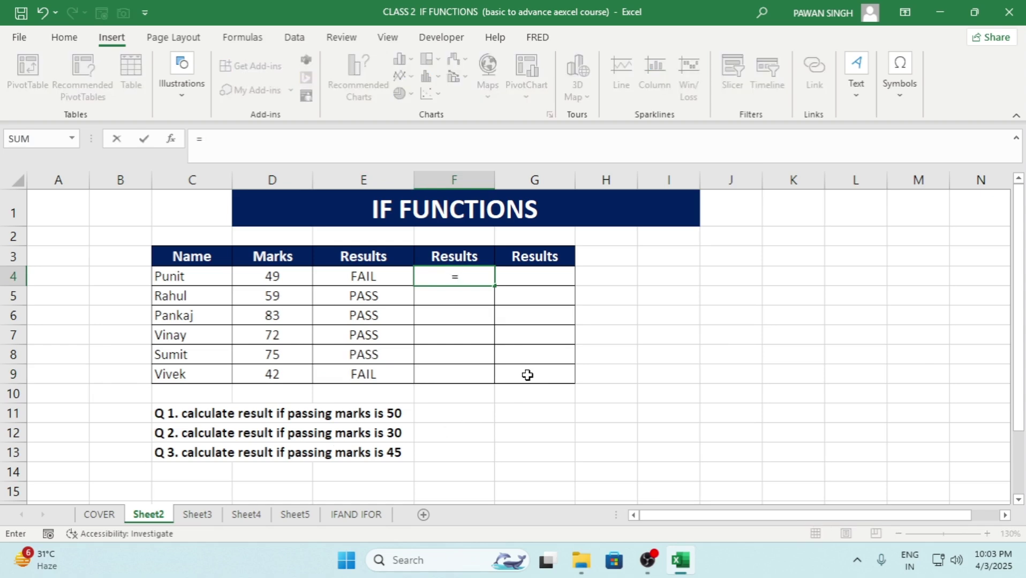
pyautogui.write('IF(')
pyautogui.press('Left')
pyautogui.press('Left')
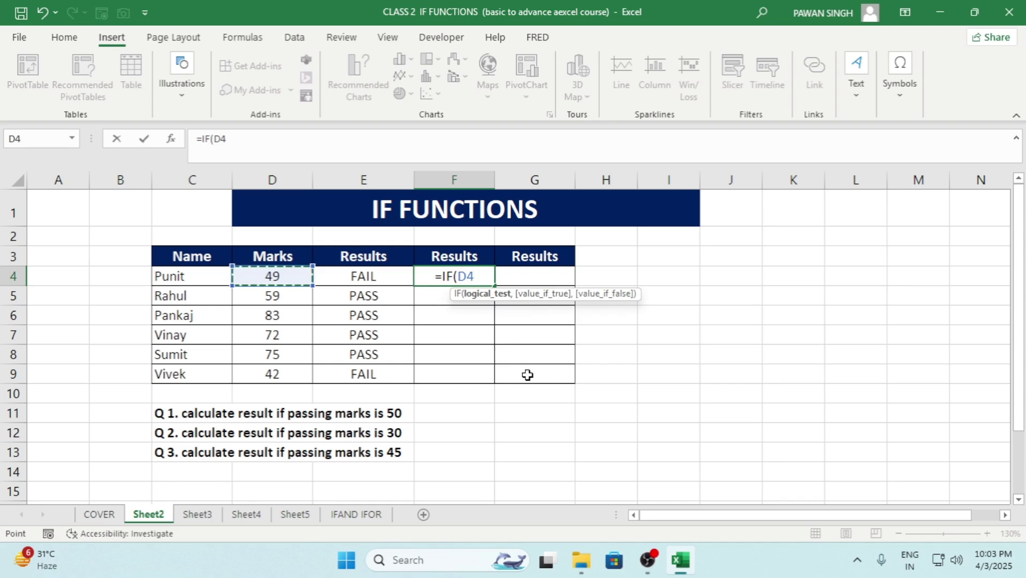
pyautogui.write('>')
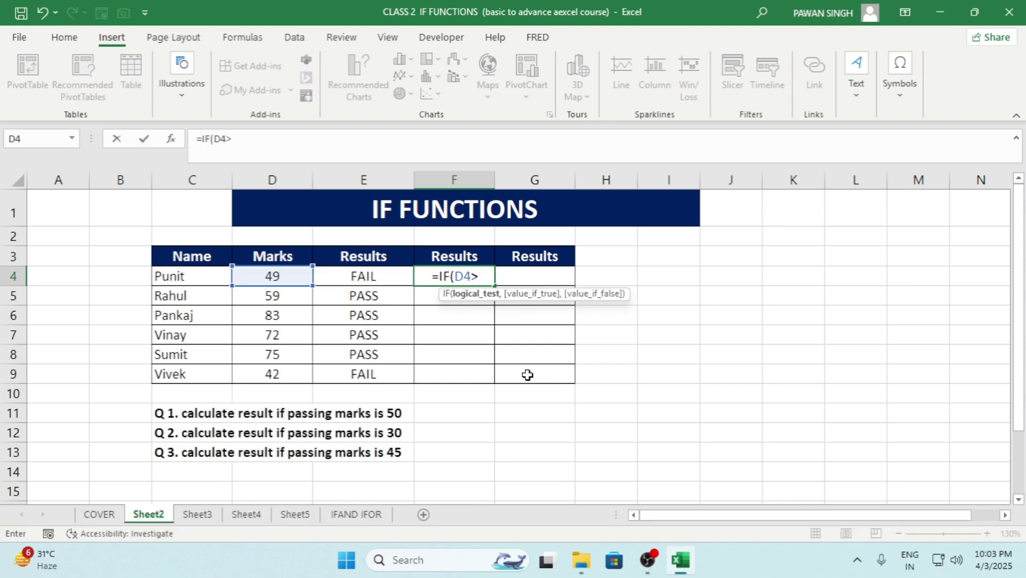
pyautogui.write('30,')
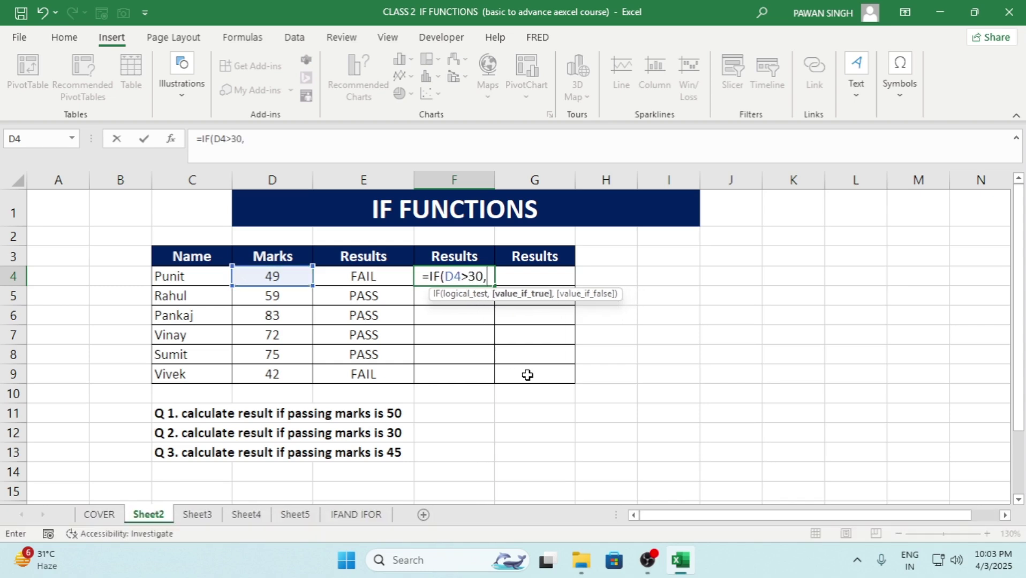
# Complete the F4 formula with "PASS" if true and "FAIL" if false, so it reads =IF(D4>30,"PASS","FAIL")
pyautogui.write('"')
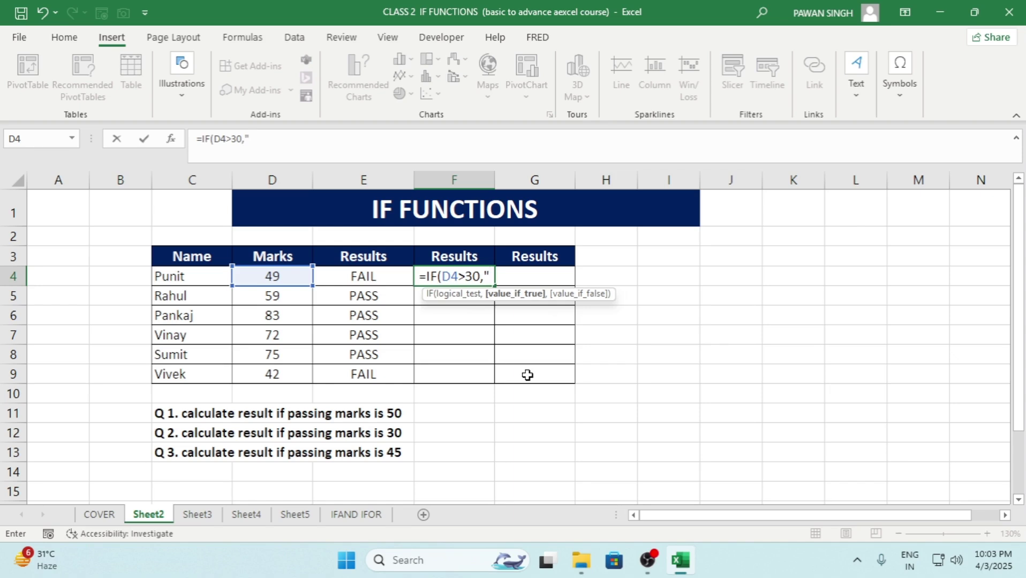
pyautogui.write('PASS"')
pyautogui.write(',')
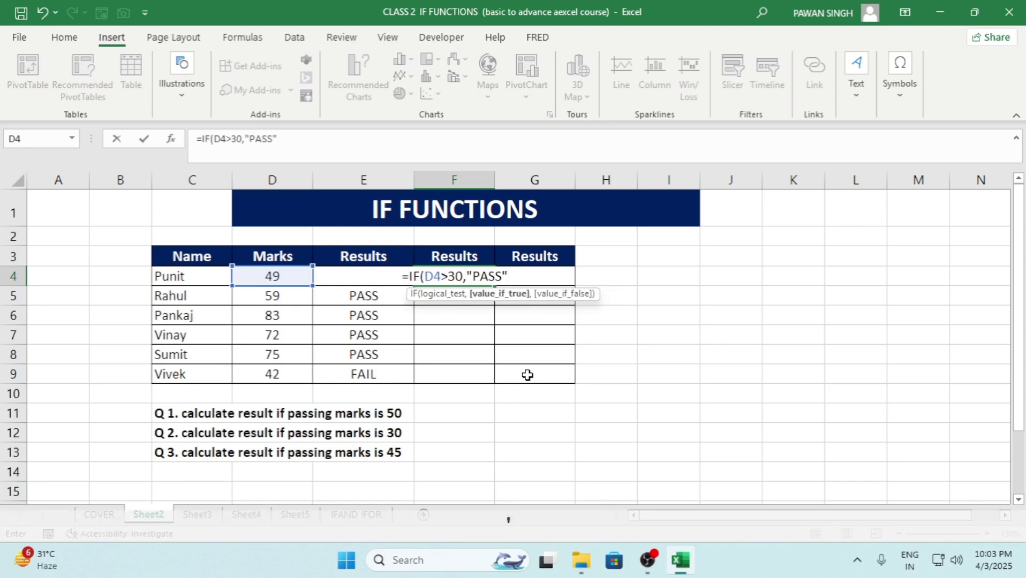
pyautogui.write('"F')
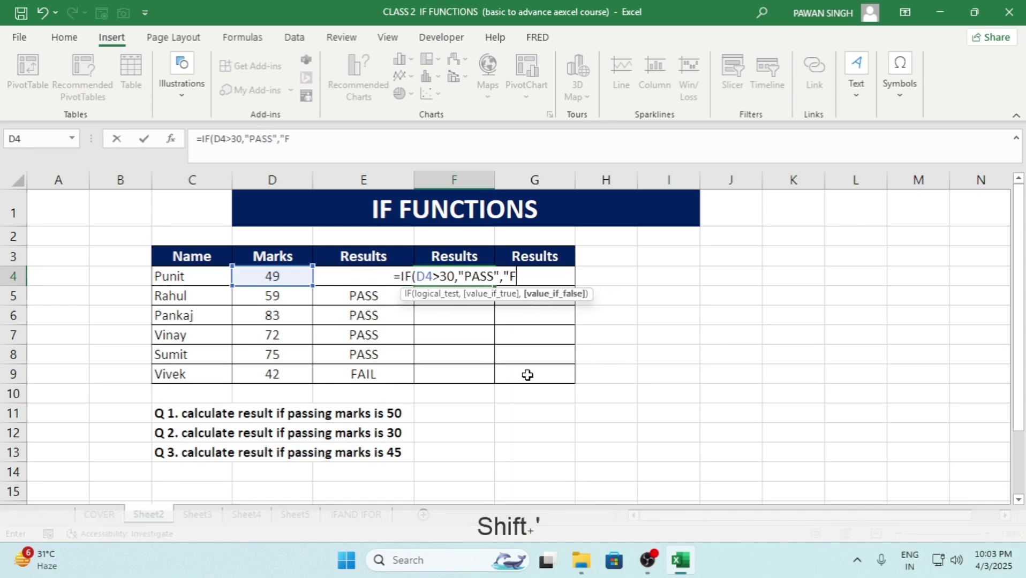
pyautogui.write('AIL')
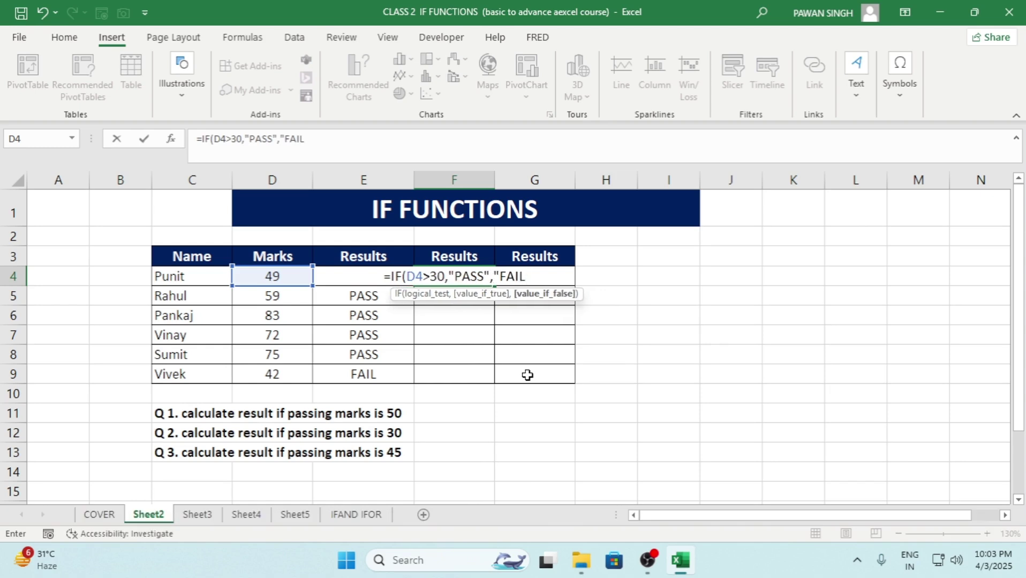
pyautogui.write('")')
pyautogui.press('Return')
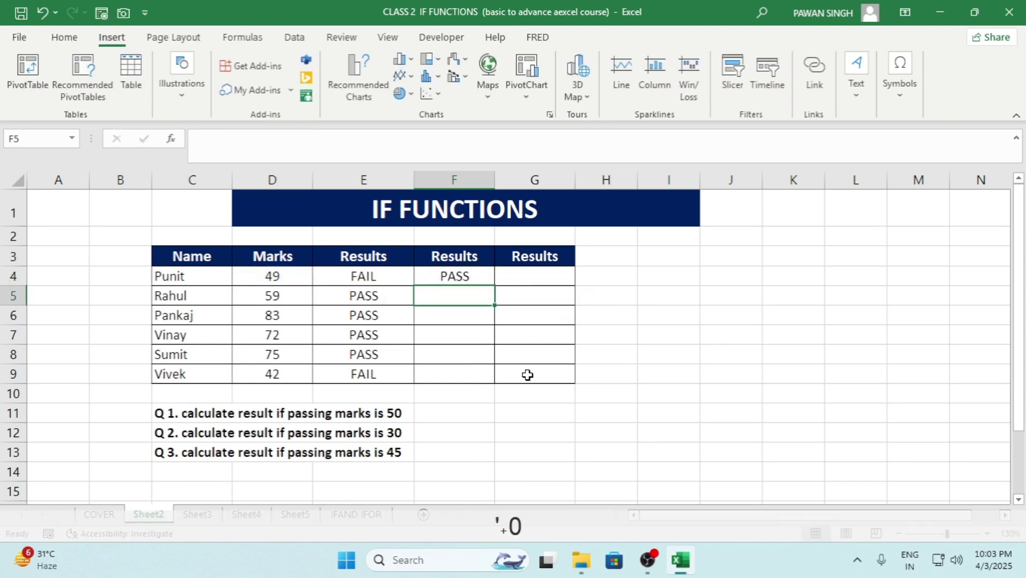
# Fill the F4 formula down through F9 and check the copied results against question 2
pyautogui.press('Up')
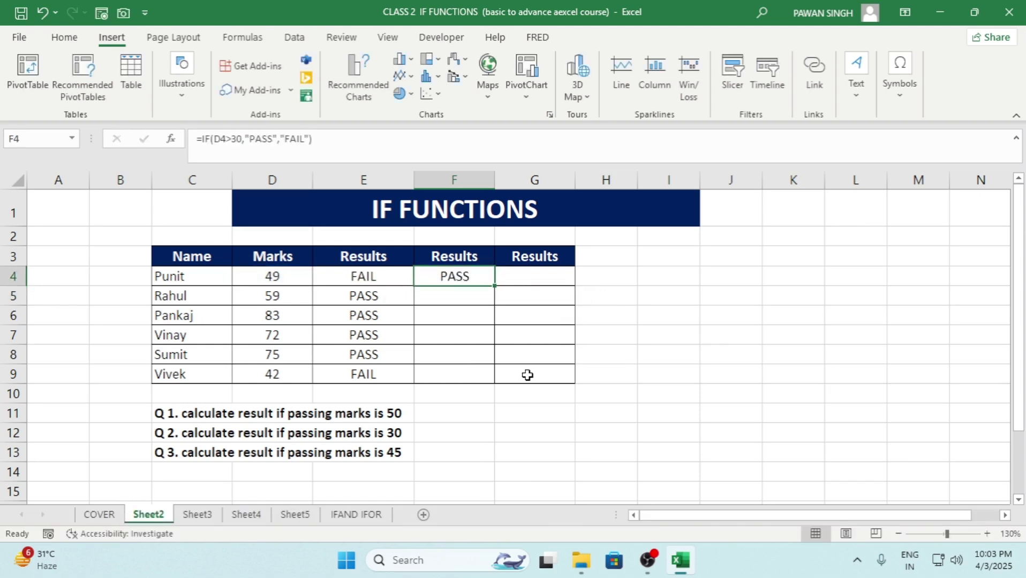
pyautogui.doubleClick(495, 287)
pyautogui.click(460, 317)
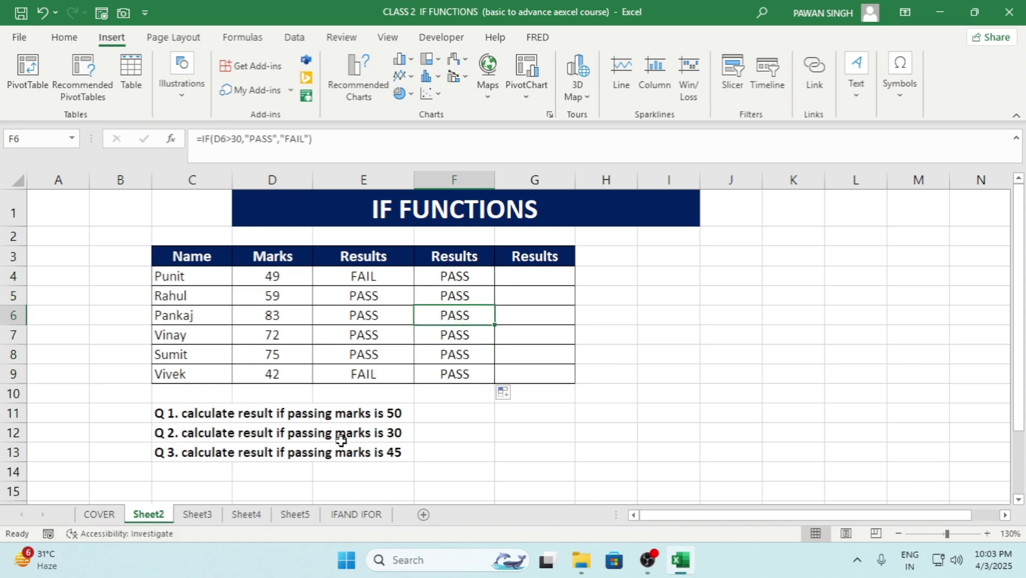
pyautogui.click(470, 277)
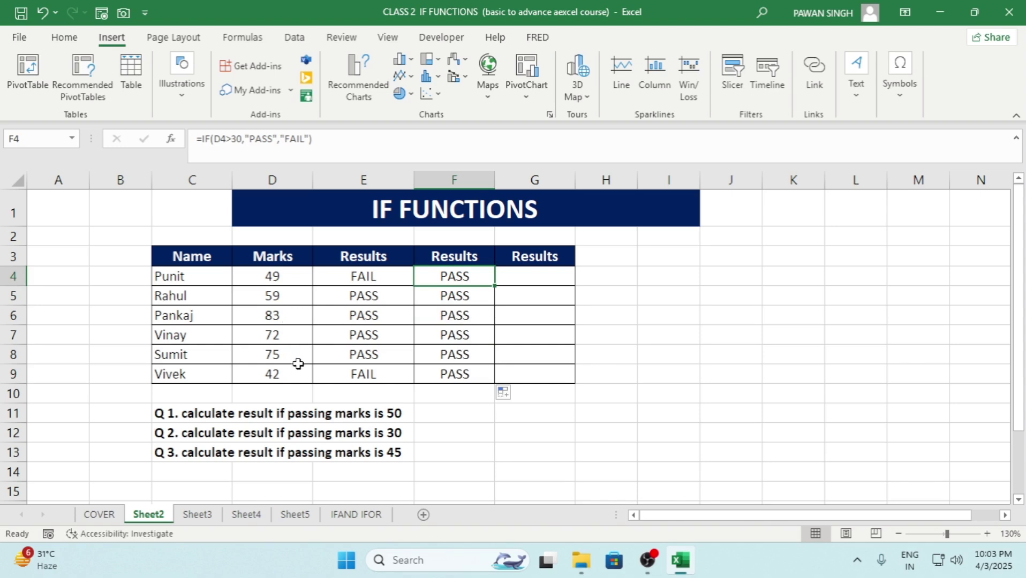
# Set the marks in D5 to 28 and check the recalculated results in E5 and F5
pyautogui.click(278, 293)
pyautogui.write('28')
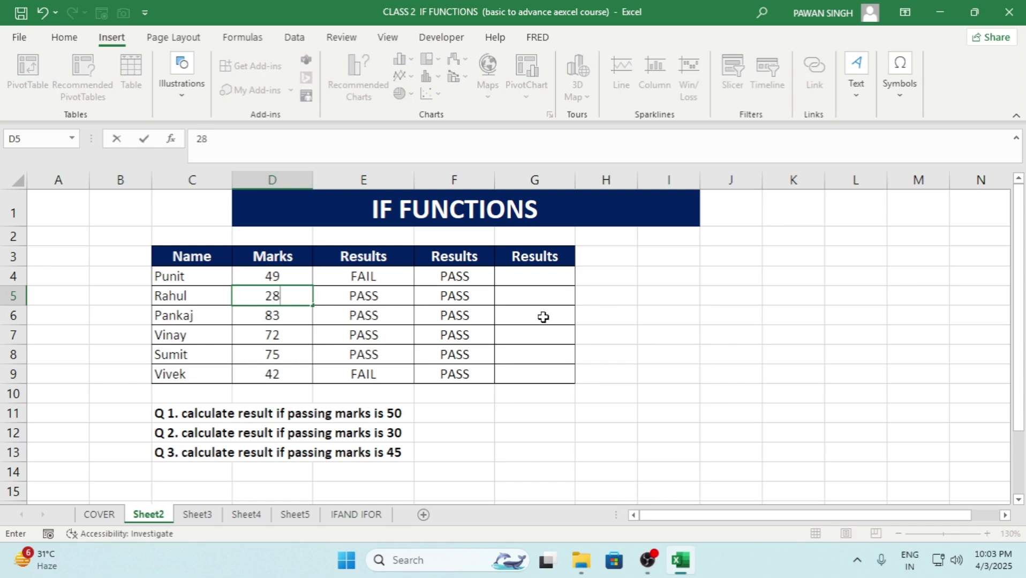
pyautogui.press('Return')
pyautogui.click(456, 298)
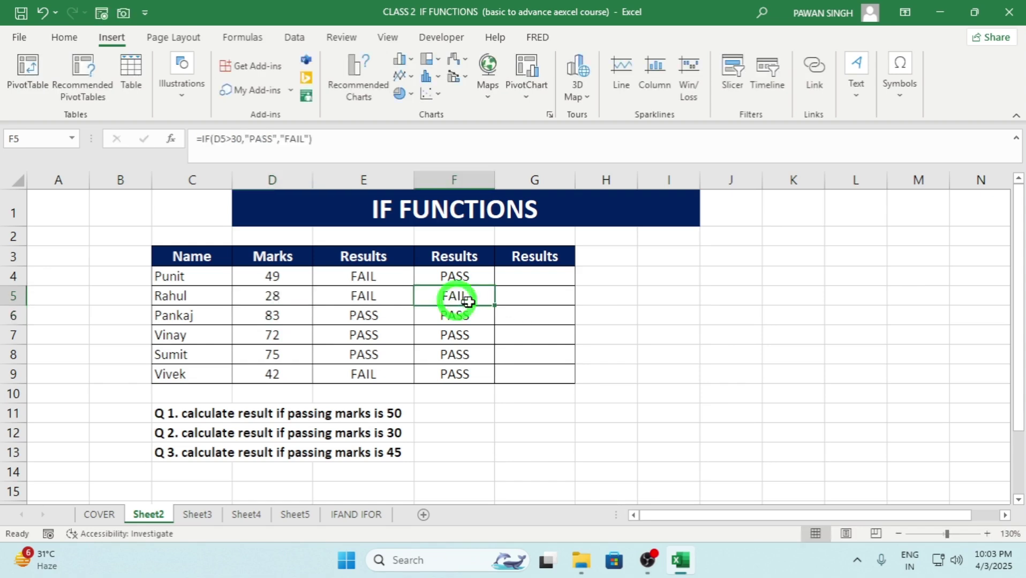
pyautogui.click(395, 299)
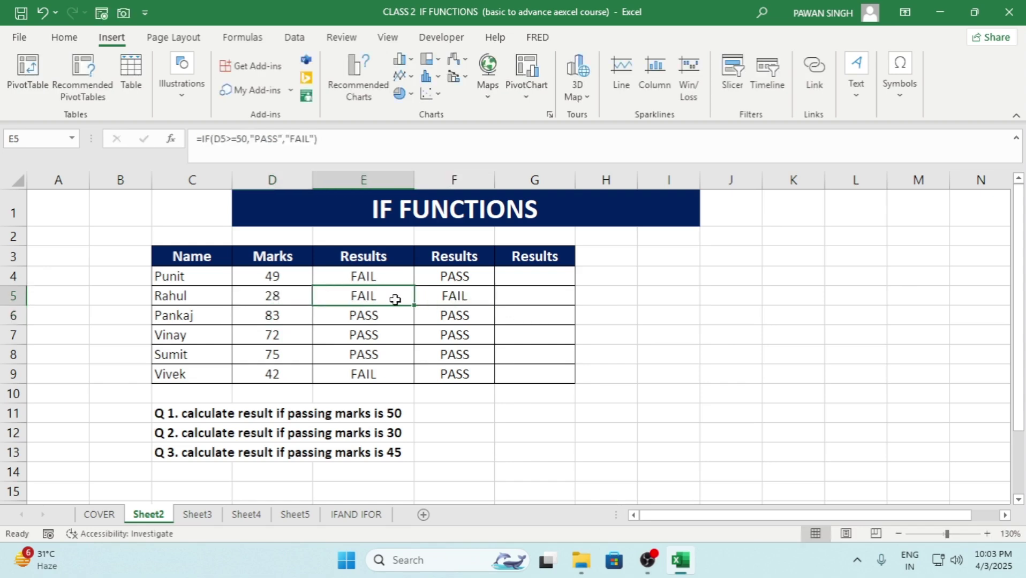
pyautogui.click(457, 297)
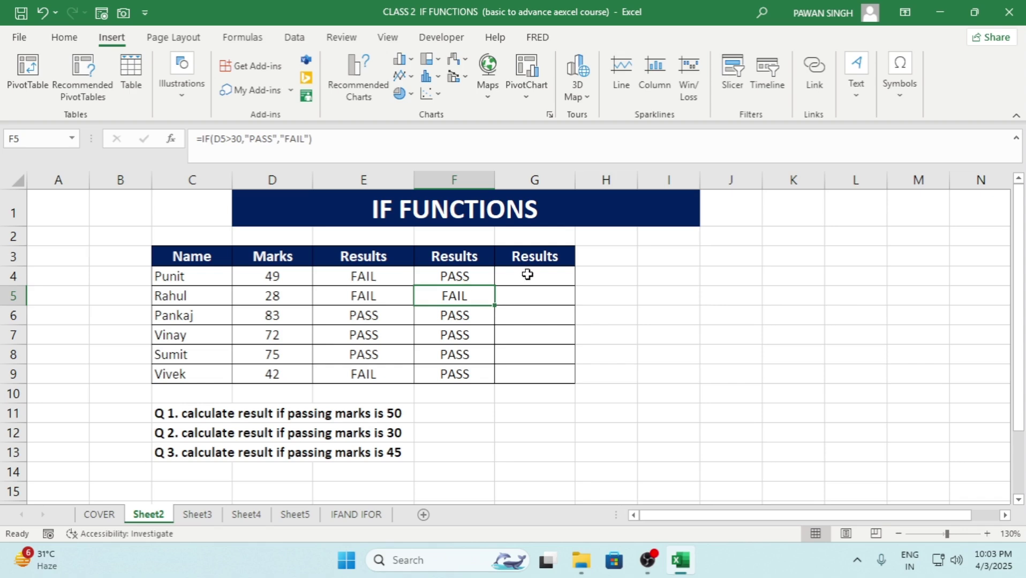
# Review the blank results range G4:G9 and the passing mark in question 3, and switch to Sheet3
pyautogui.moveTo(527, 275); pyautogui.dragTo(529, 373)
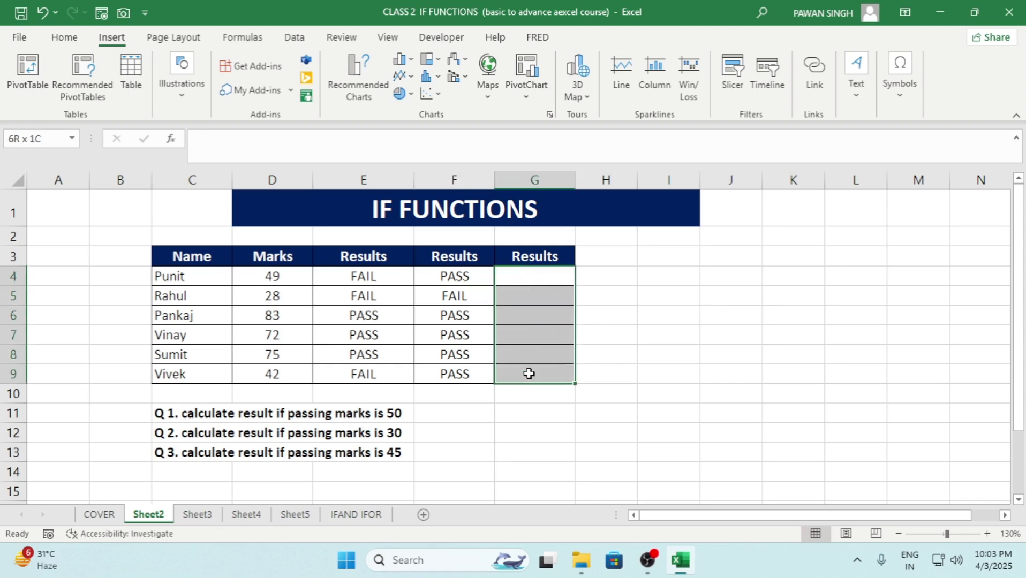
pyautogui.click(379, 451)
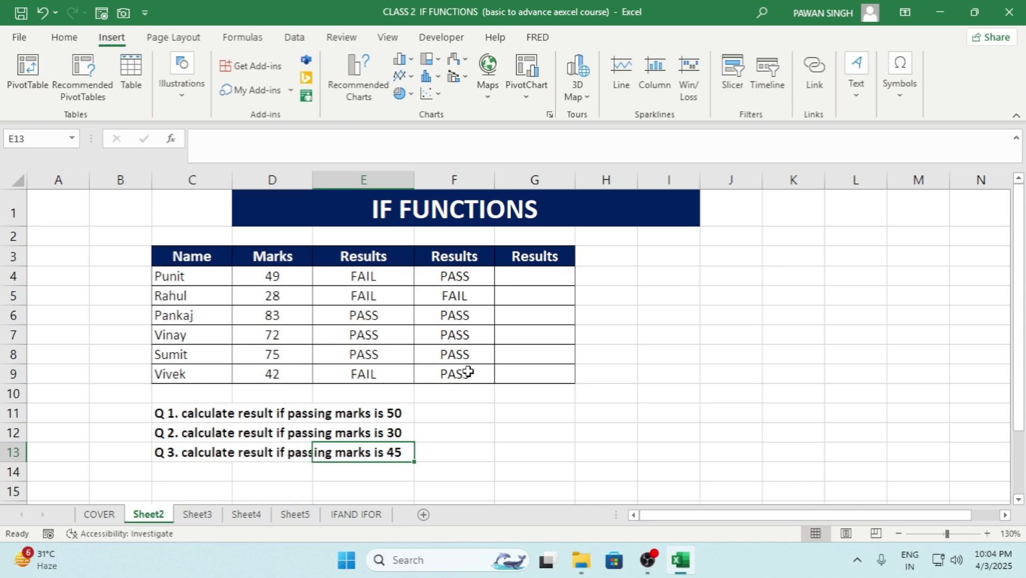
pyautogui.click(201, 514)
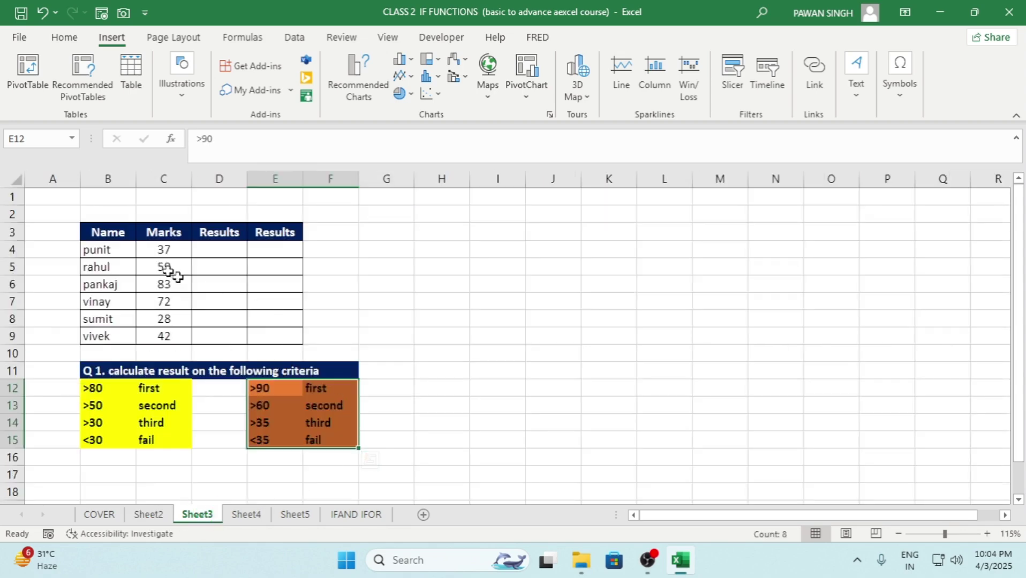
# Examine the Name, Marks and Results headings of the Sheet3 table and the question in row 11
pyautogui.click(115, 233)
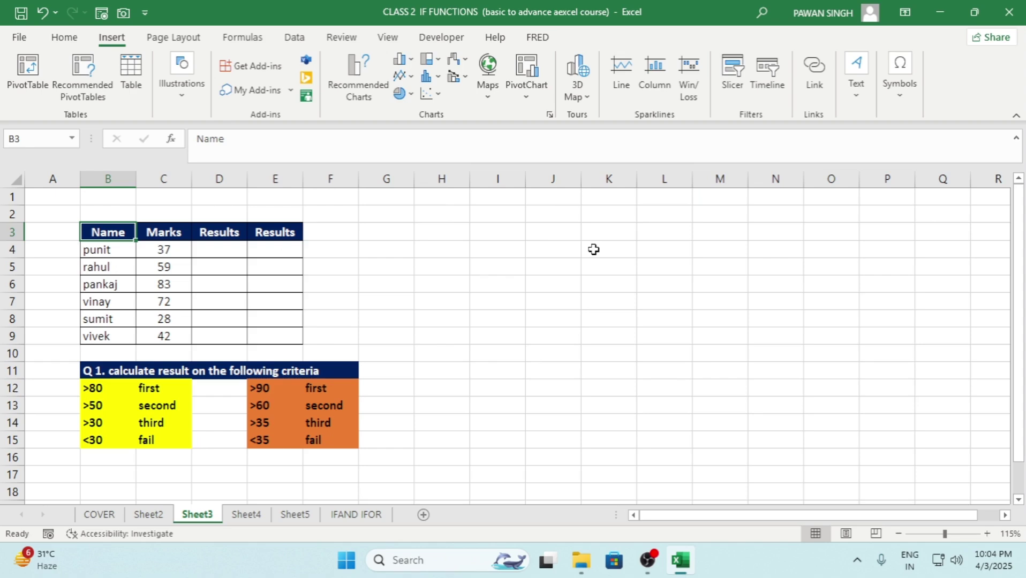
pyautogui.press('Right')
pyautogui.press('Right')
pyautogui.press('Right')
pyautogui.press('Left')
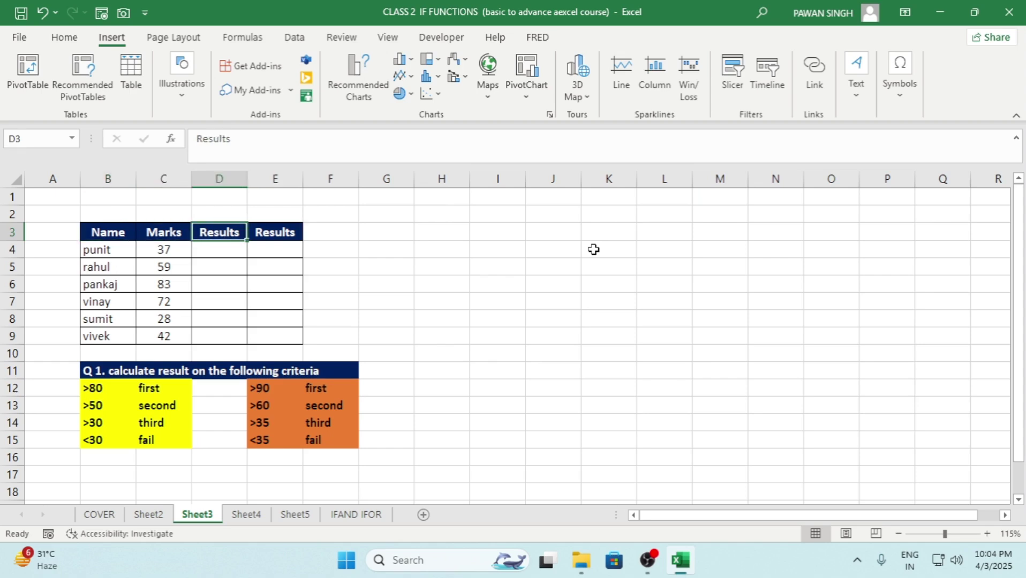
pyautogui.press('Down')
pyautogui.press('Down')
pyautogui.press('Left')
pyautogui.press('Left')
pyautogui.press('Down')
pyautogui.press('Down')
pyautogui.press('Down')
pyautogui.press('Down')
pyautogui.press('Down')
pyautogui.press('Down')
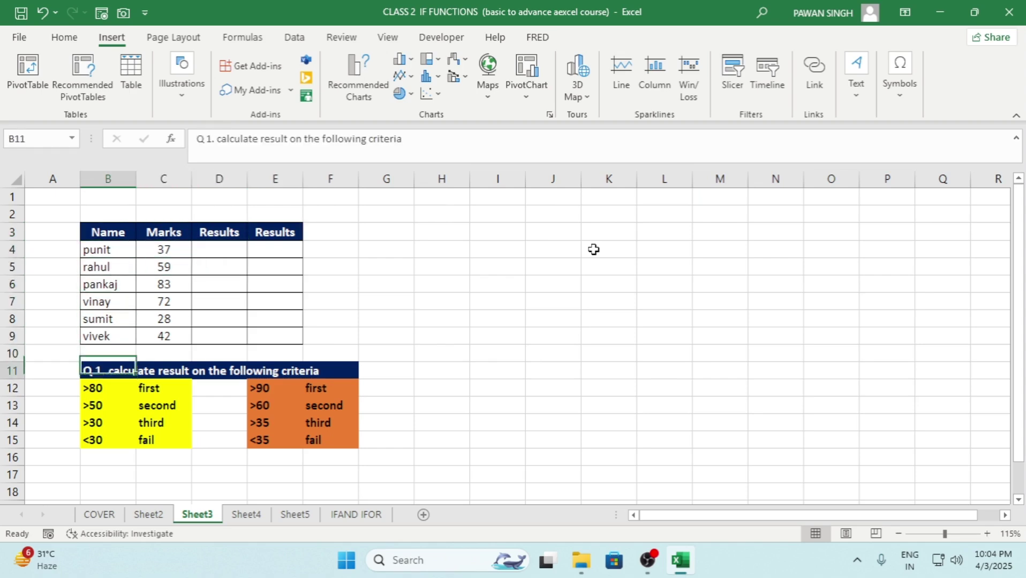
# Examine the yellow grading criteria in B12:C15, comparing each mark threshold with its result
pyautogui.press('Down')
pyautogui.press('Down')
pyautogui.press('Down')
pyautogui.press('Down')
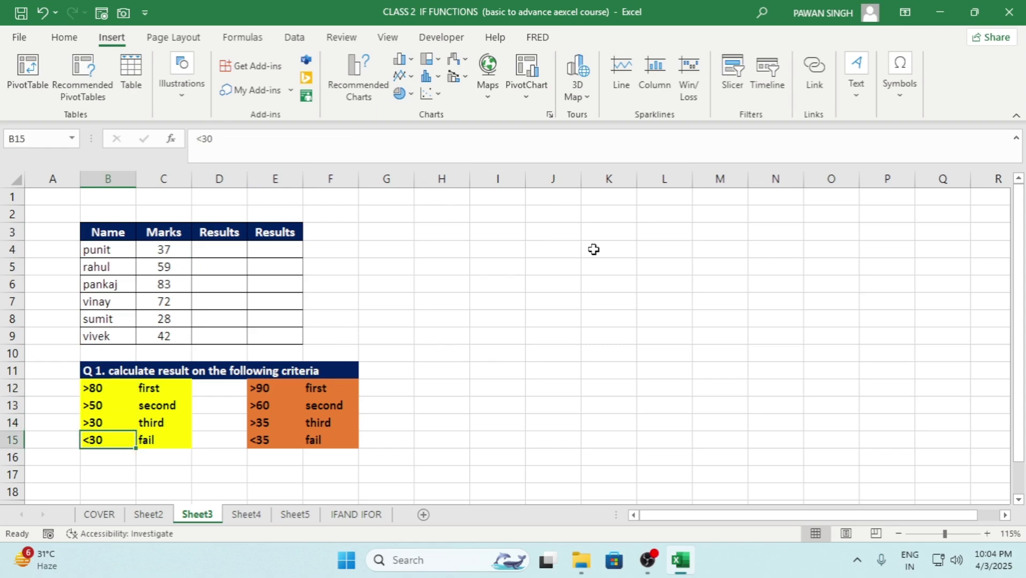
pyautogui.press('Right')
pyautogui.press('Up')
pyautogui.press('Up')
pyautogui.press('Up')
pyautogui.press('Down')
pyautogui.press('Down')
pyautogui.press('Down')
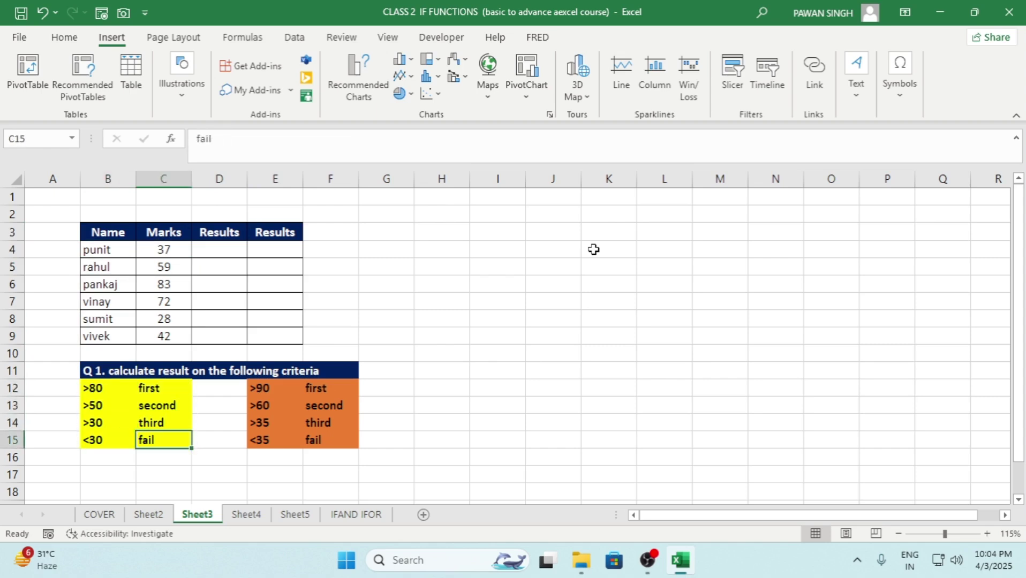
pyautogui.press('Up')
pyautogui.press('Up')
pyautogui.press('Up')
pyautogui.press('Up')
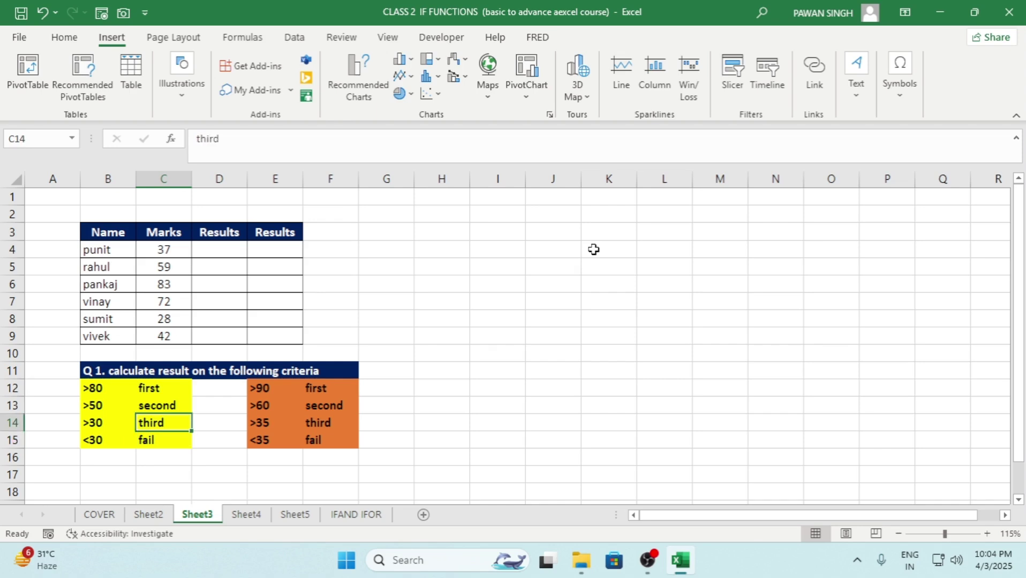
# Start a formula in D4, the first cell of the first Results column
pyautogui.press('Right')
pyautogui.press('Up')
pyautogui.press('Up')
pyautogui.press('Up')
pyautogui.press('Up')
pyautogui.press('Up')
pyautogui.press('Up')
pyautogui.press('Up')
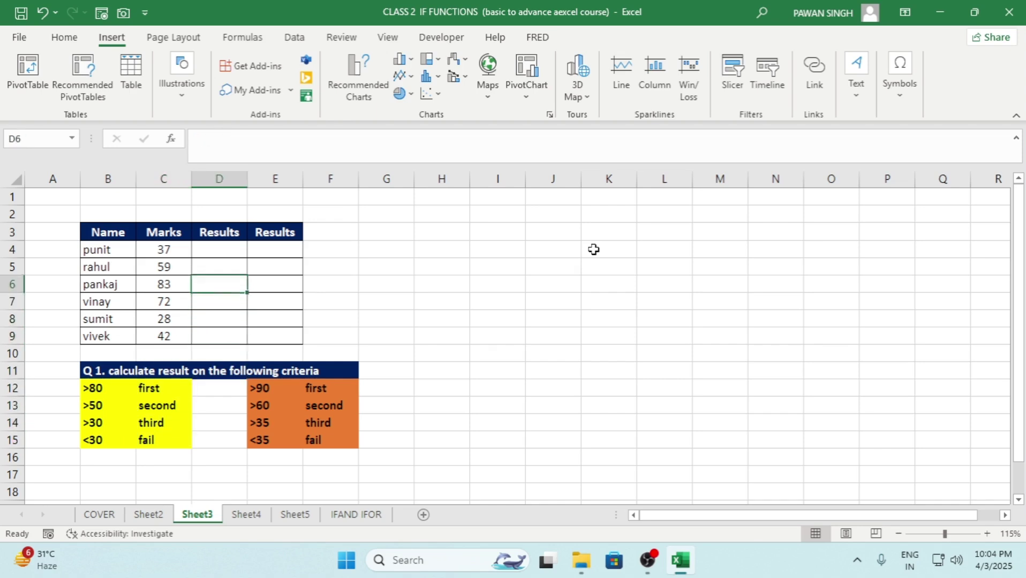
pyautogui.write('=')
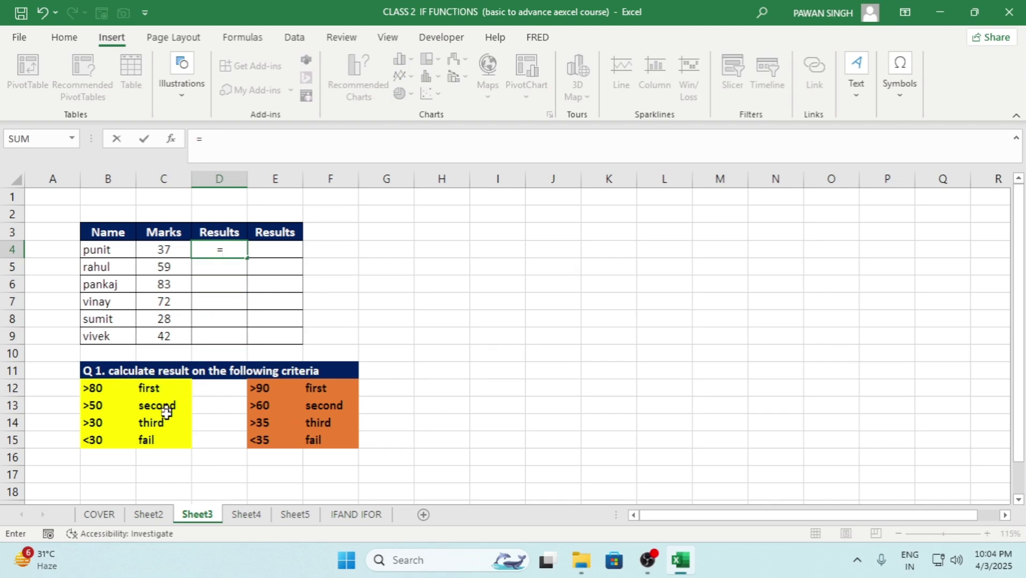
pyautogui.moveTo(262, 393); pyautogui.dragTo(343, 432)
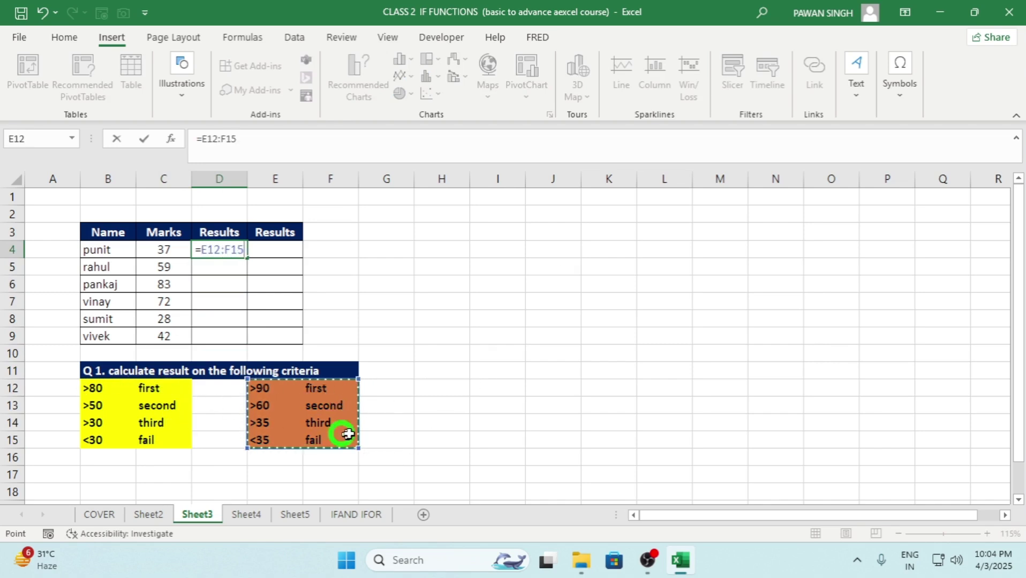
pyautogui.press('BackSpace')
pyautogui.press('BackSpace')
pyautogui.press('BackSpace')
pyautogui.press('BackSpace')
pyautogui.press('BackSpace')
pyautogui.press('BackSpace')
pyautogui.press('BackSpace')
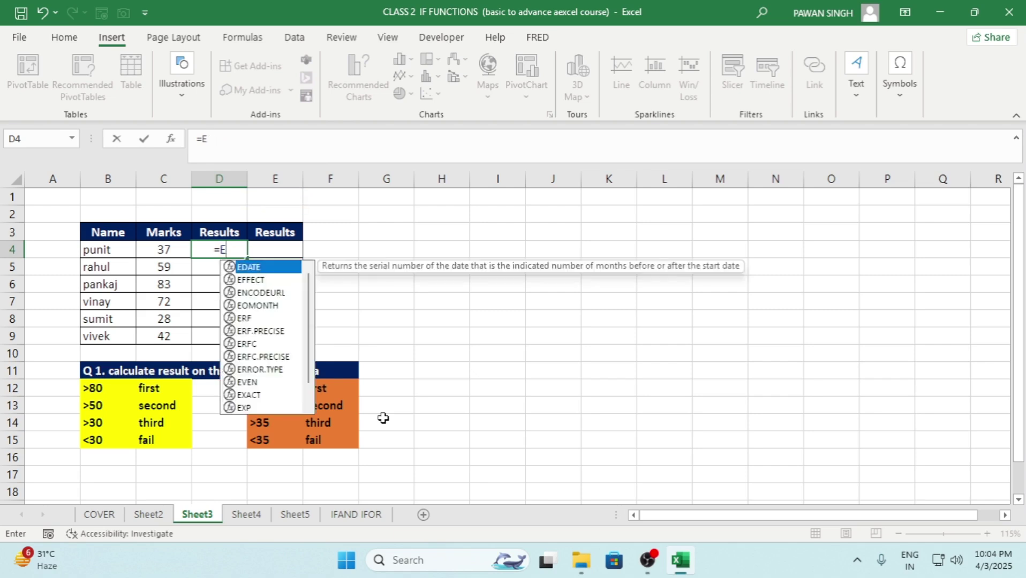
# Write the first IF in the D4 formula with the test C4=<30 and "FAIL" as its value if true
pyautogui.write('IF')
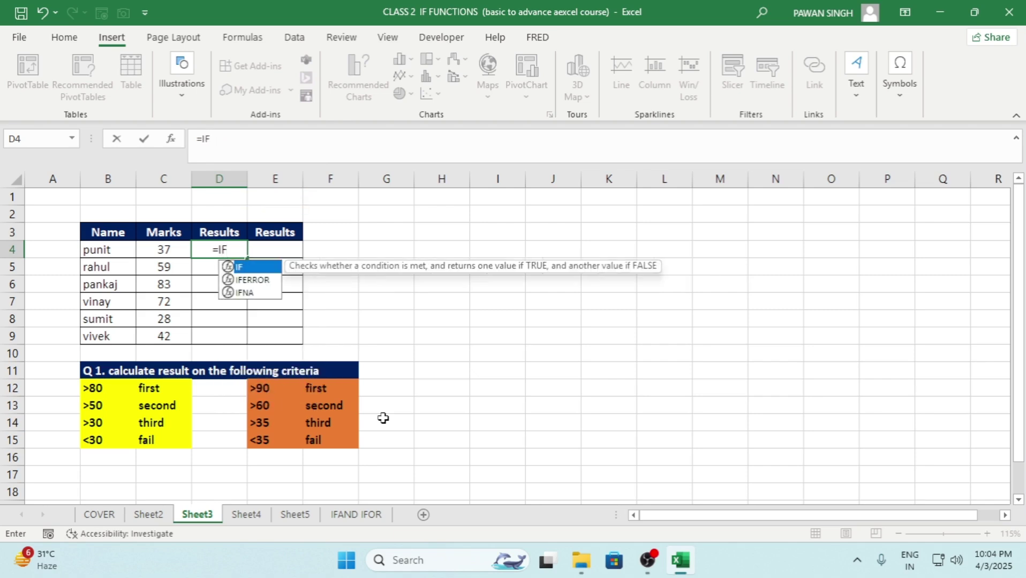
pyautogui.write('(')
pyautogui.press('Left')
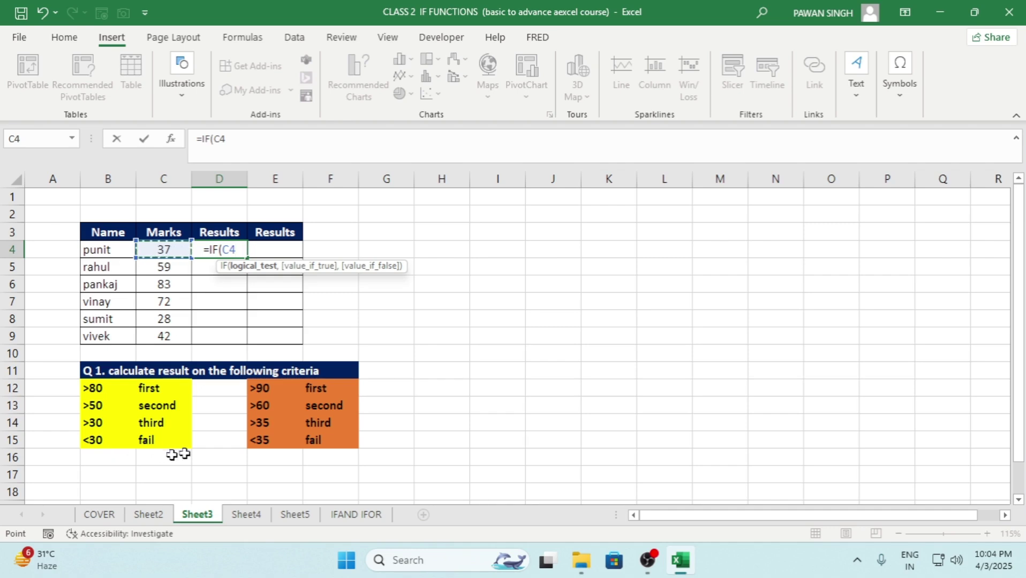
pyautogui.write('=')
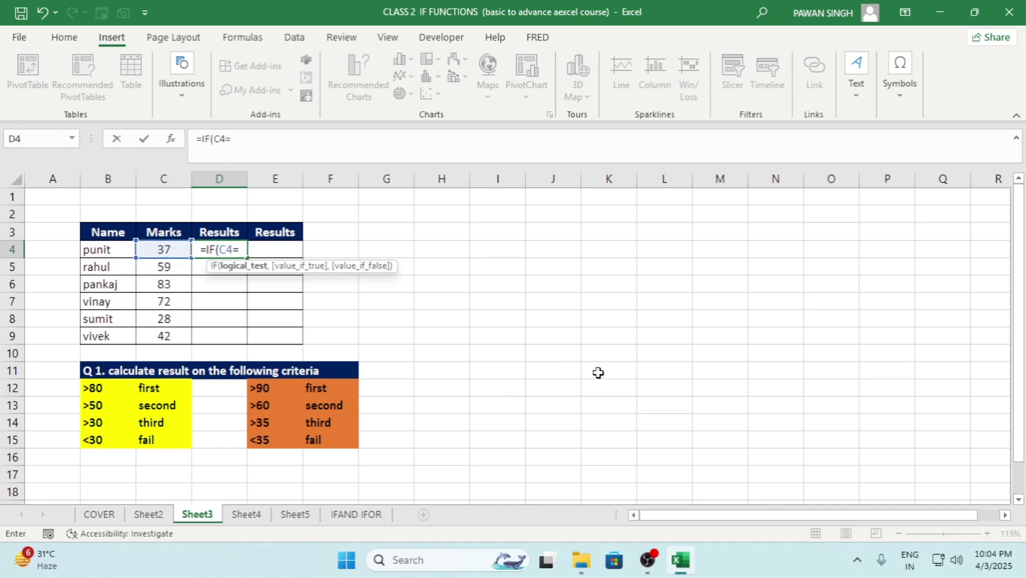
pyautogui.write('<')
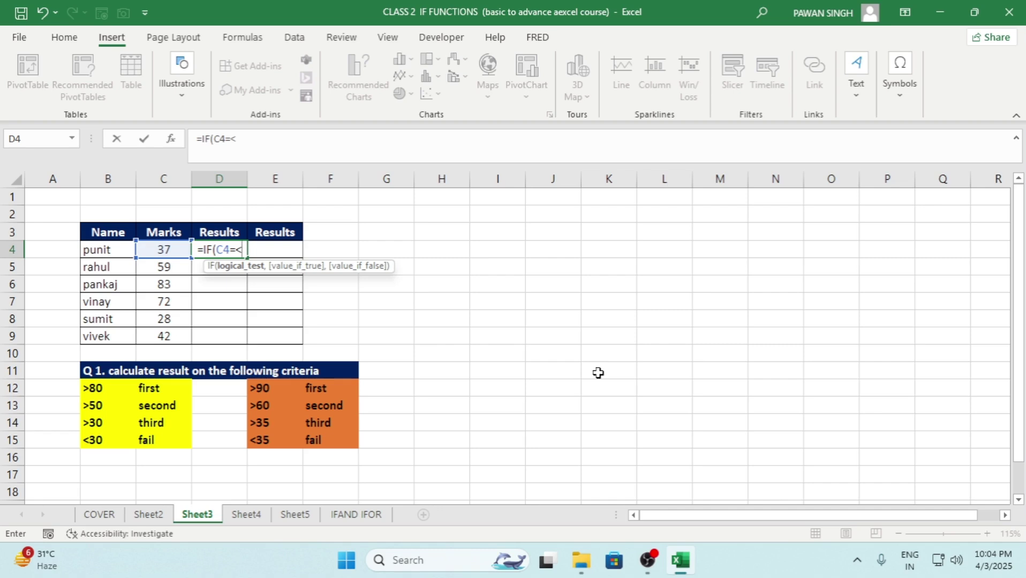
pyautogui.press('BackSpace')
pyautogui.press('BackSpace')
pyautogui.write('=')
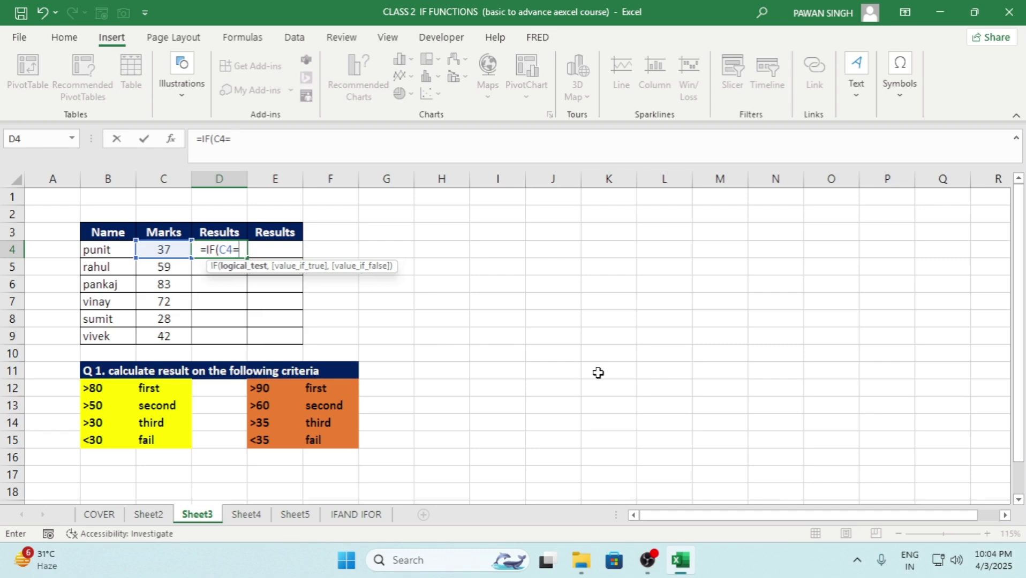
pyautogui.write('<')
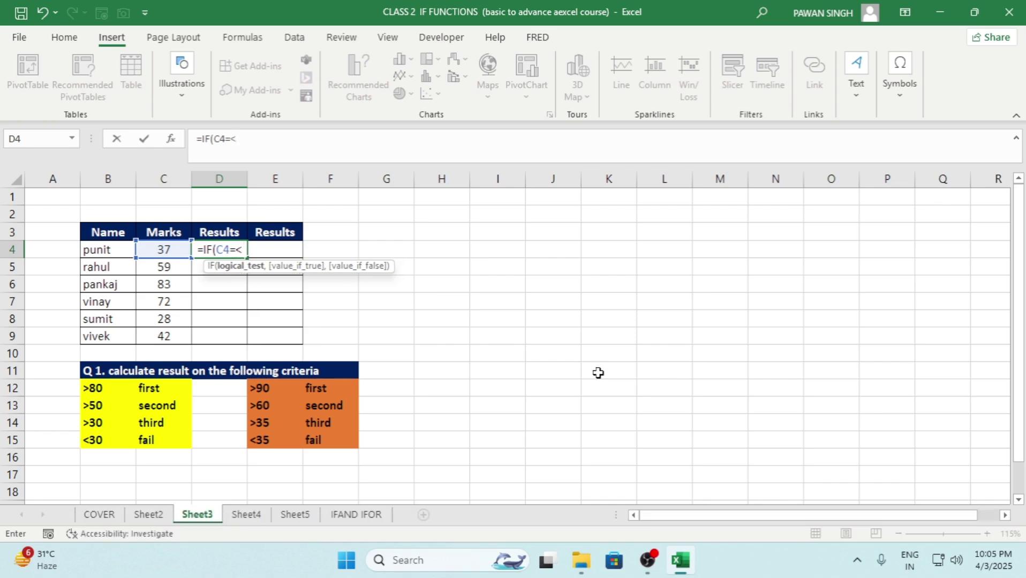
pyautogui.write('30')
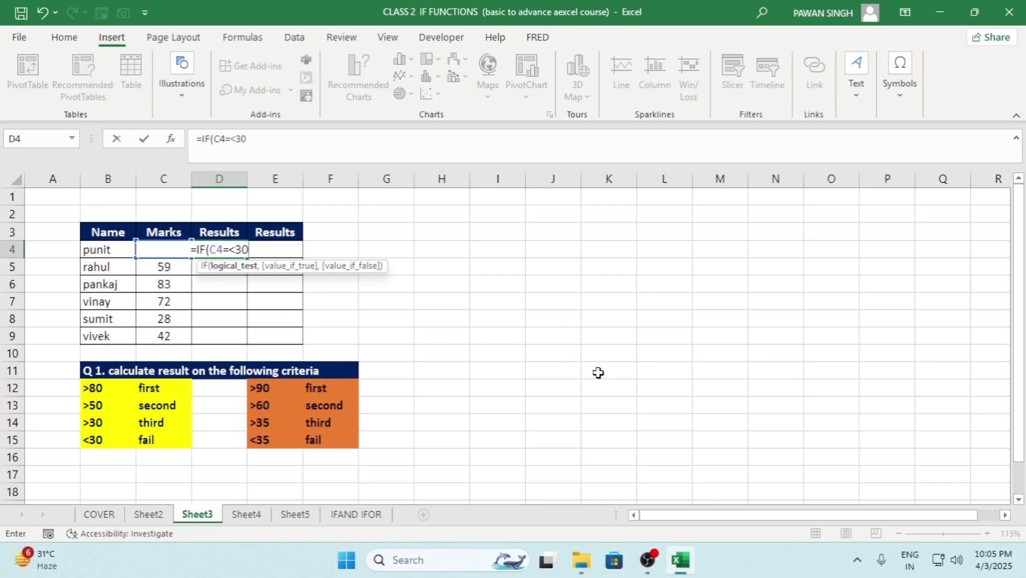
pyautogui.write(',"FA')
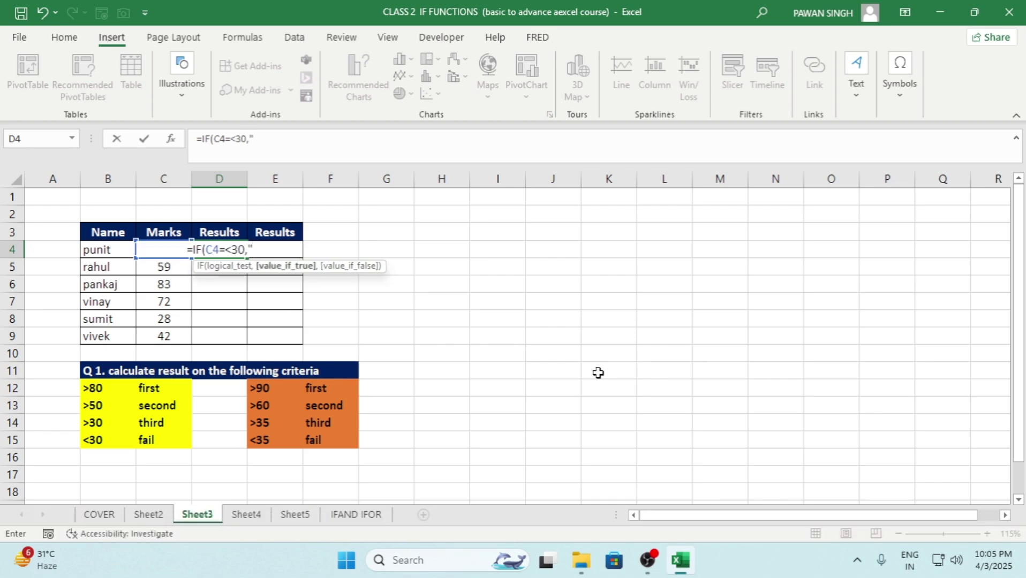
pyautogui.write('L')
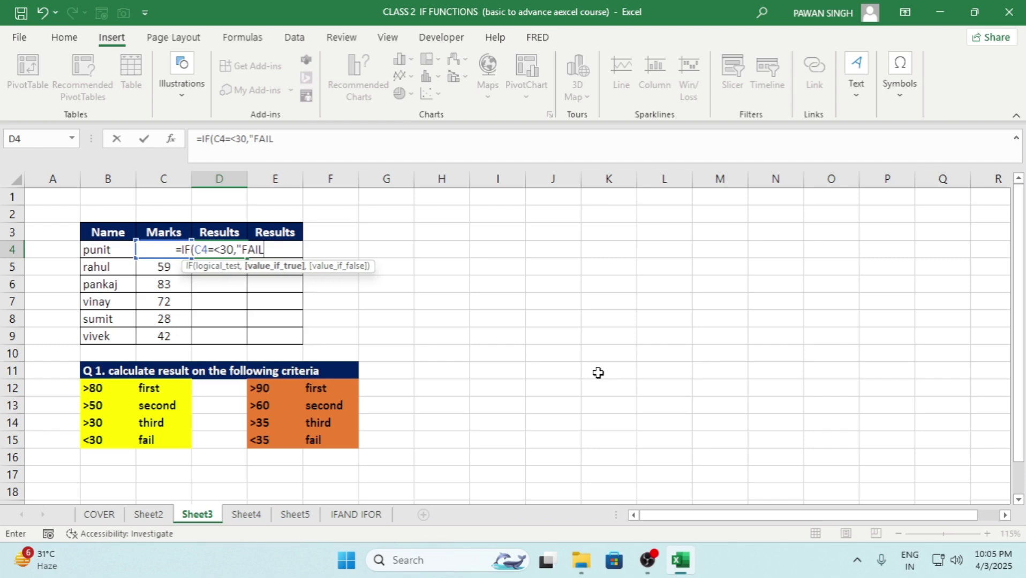
pyautogui.write('"')
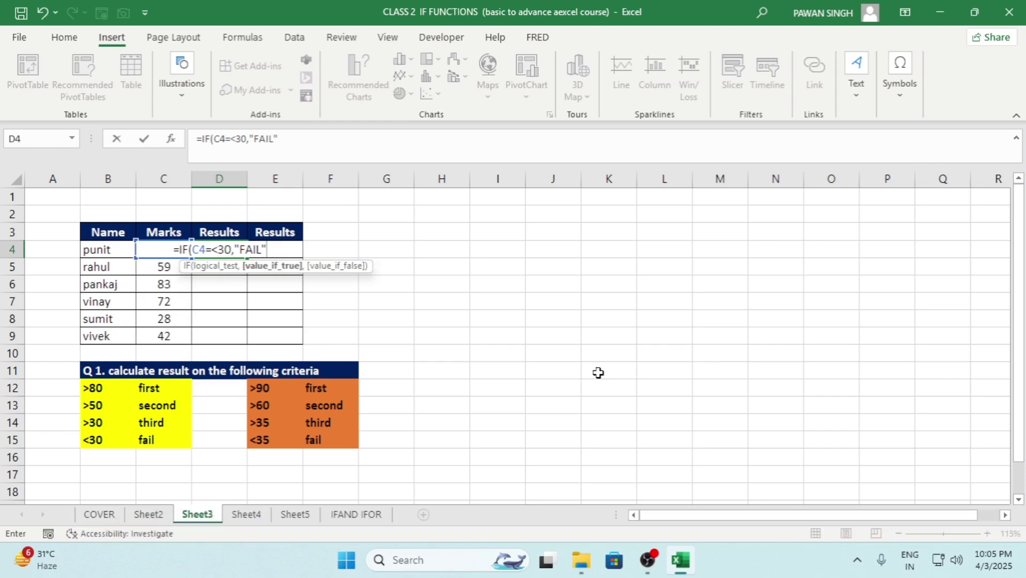
# Nest a second IF as the value if false, testing C4<=50 and returning "THIRD"
pyautogui.write(',IF')
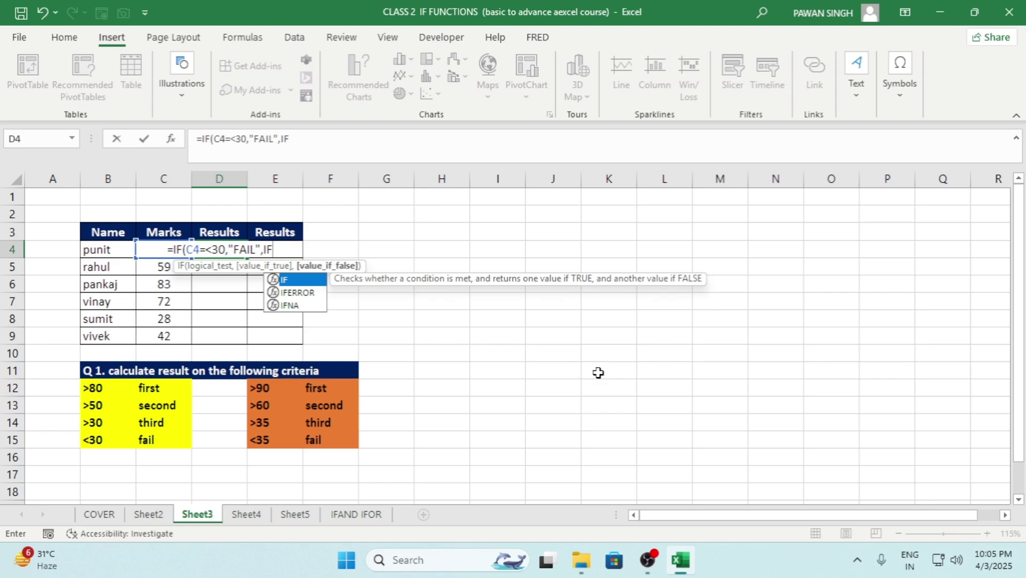
pyautogui.write('(')
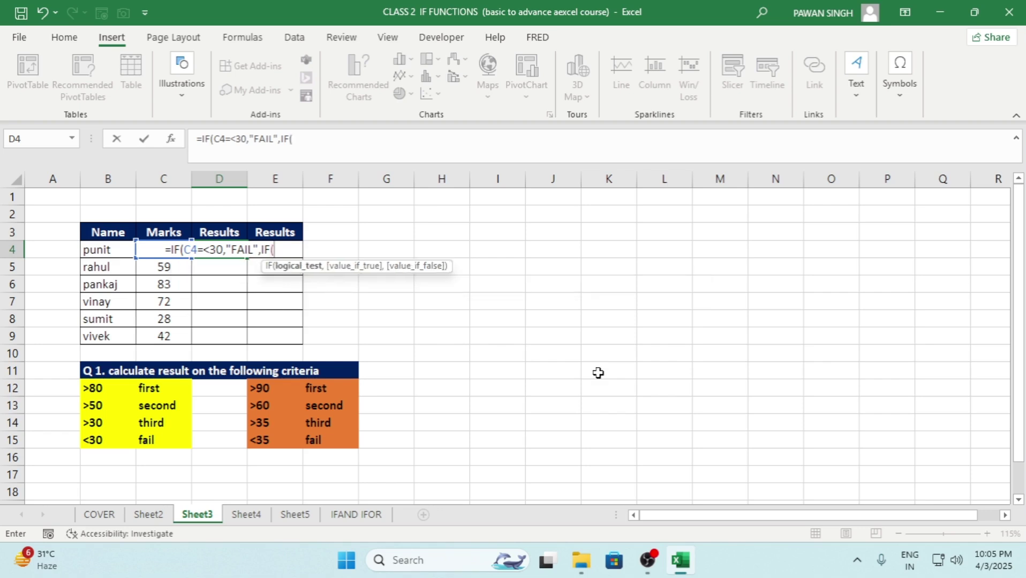
pyautogui.press('Left')
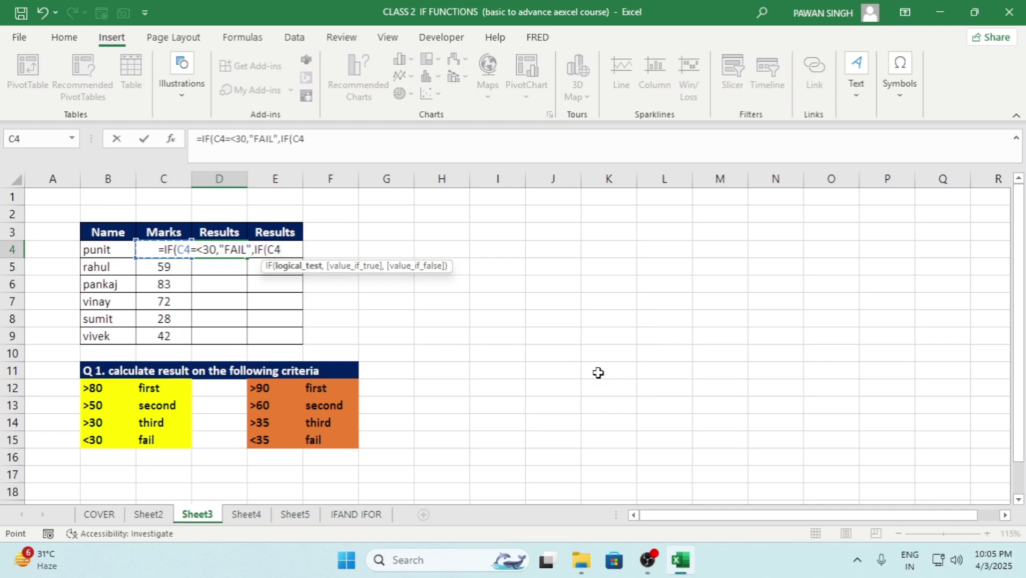
pyautogui.write('<=')
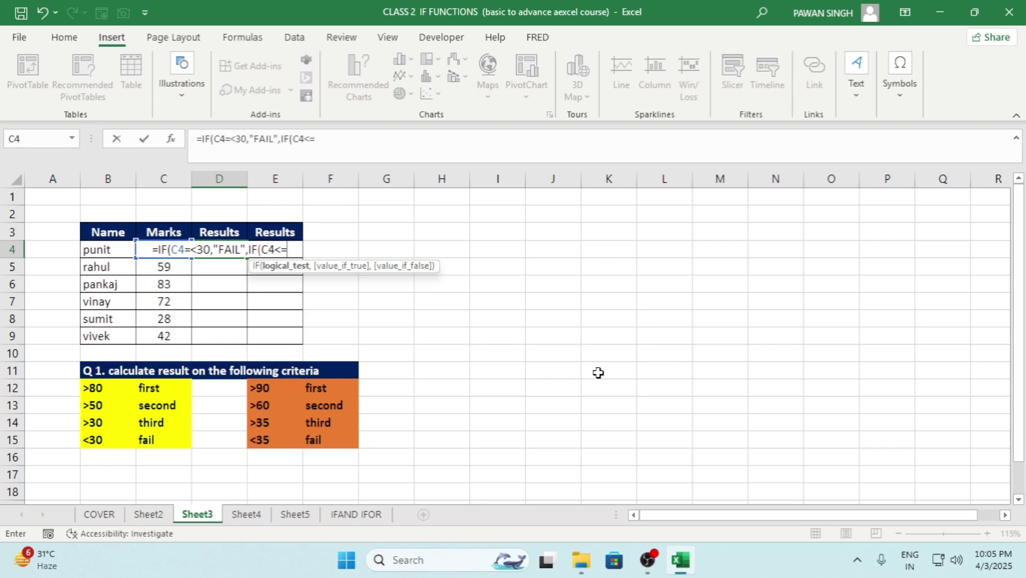
pyautogui.write('50')
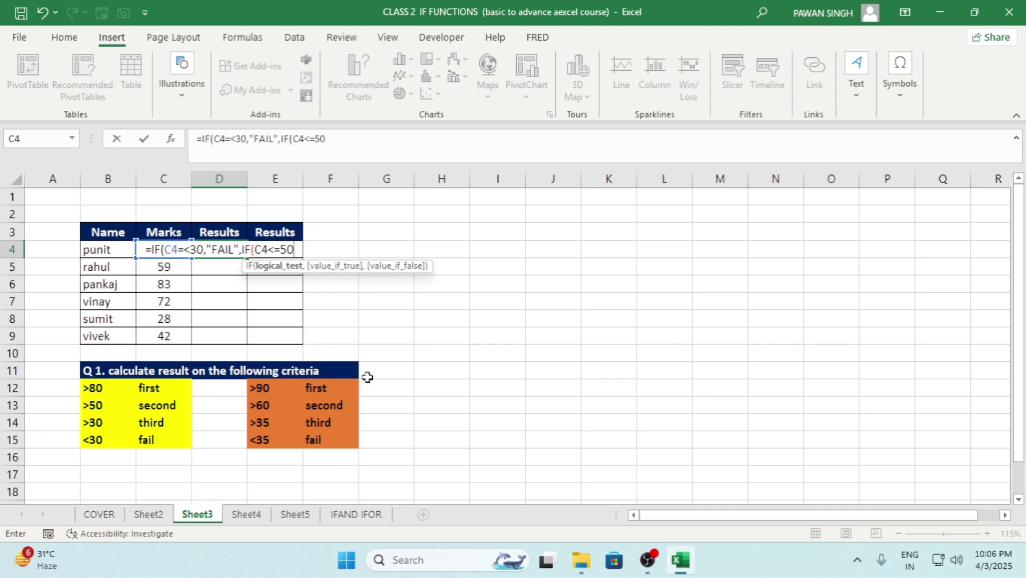
pyautogui.write(',"')
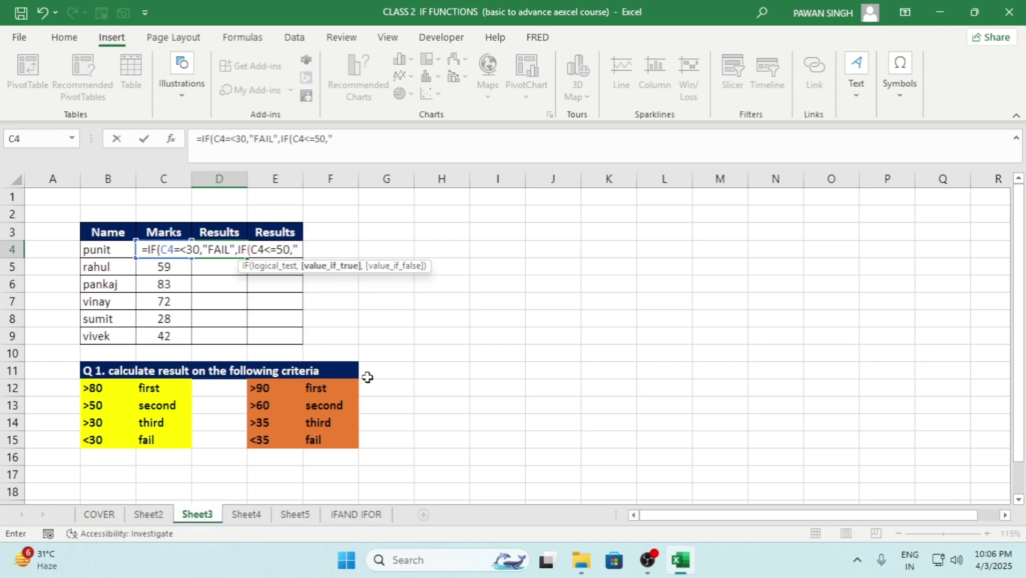
pyautogui.write('T')
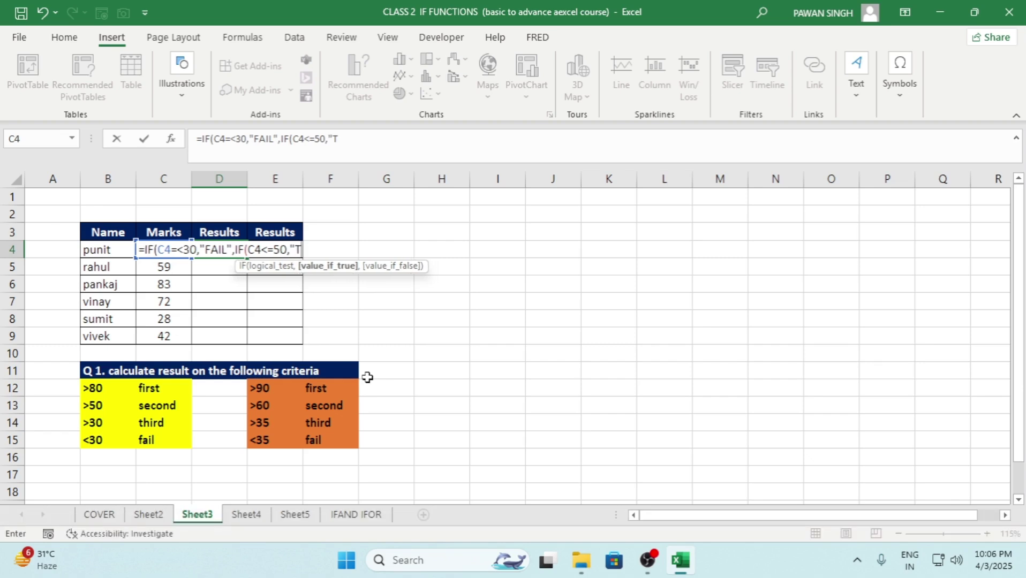
pyautogui.write('HIRD')
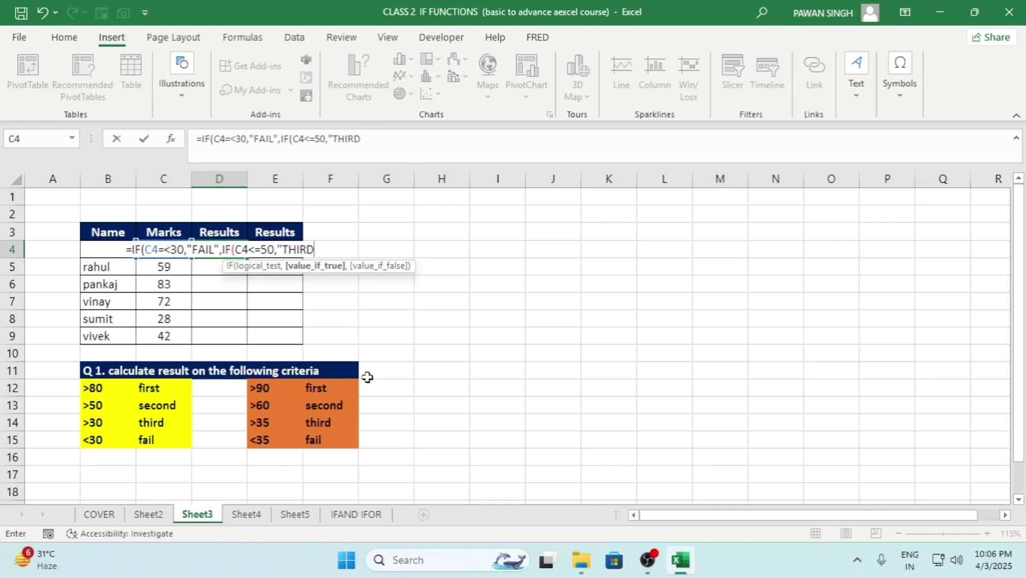
# Nest a third IF in the D4 formula, testing C4<=80 and returning "SECOND"
pyautogui.write('",IF(')
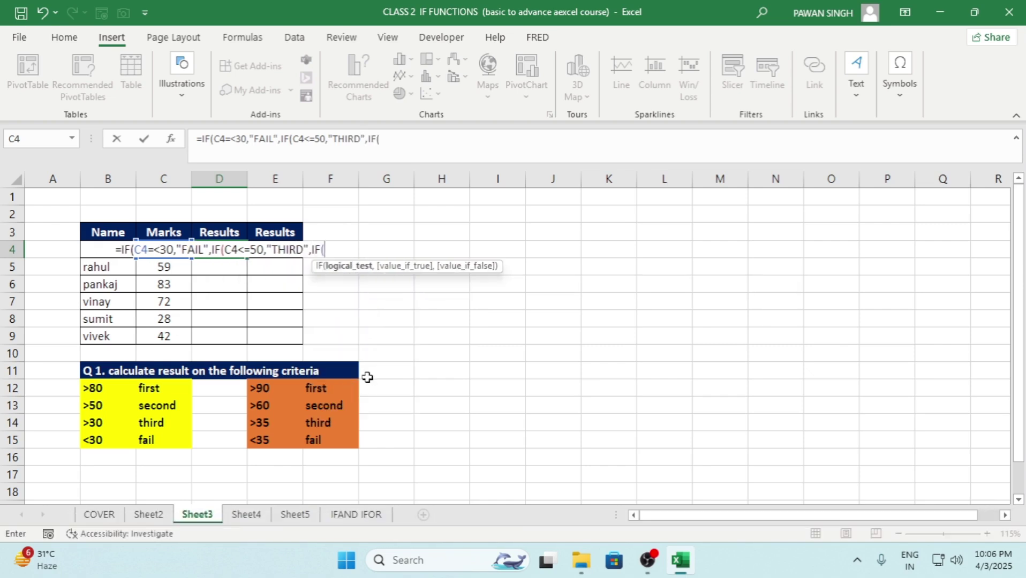
pyautogui.write('C4')
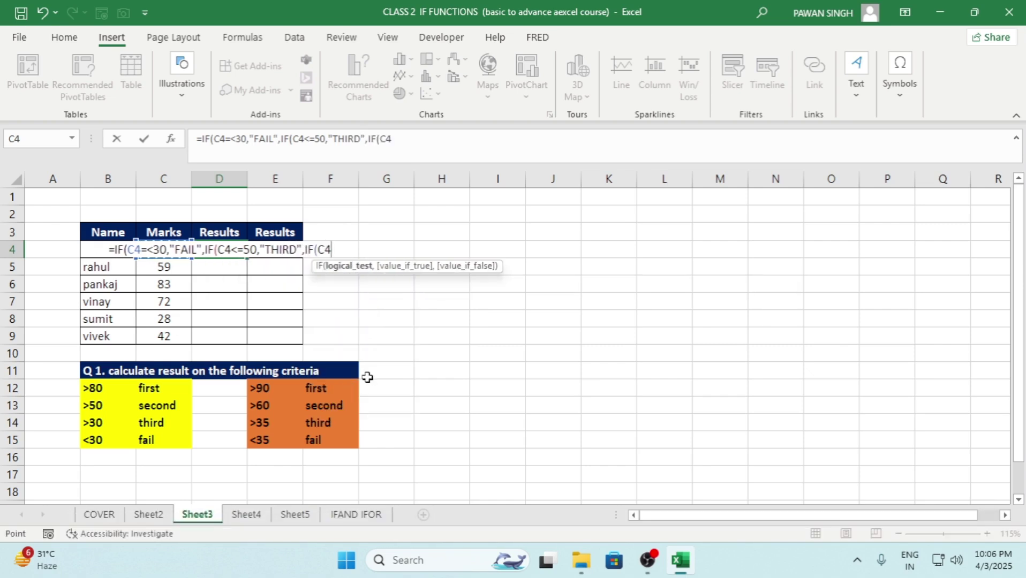
pyautogui.write('<=')
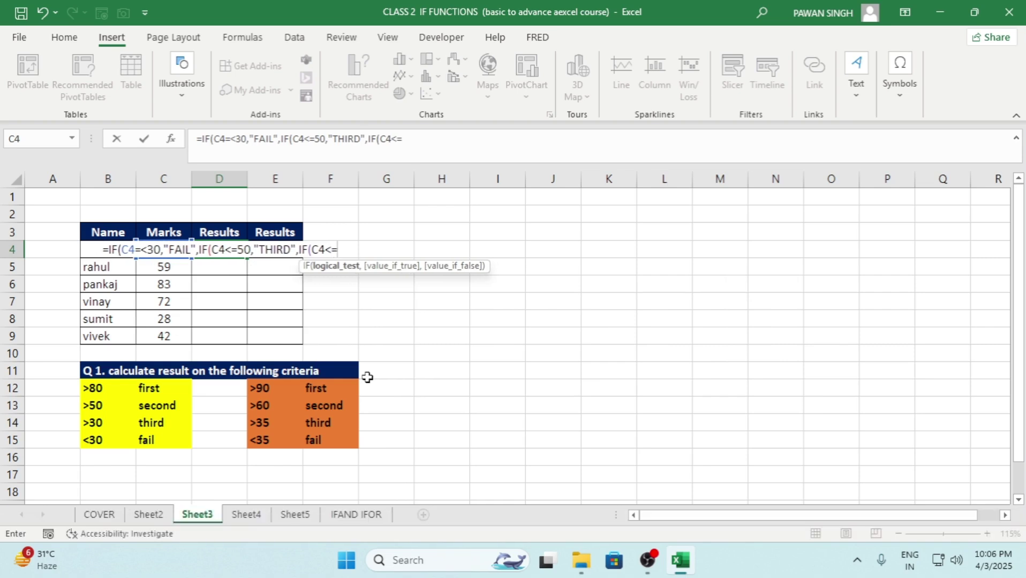
pyautogui.write('8')
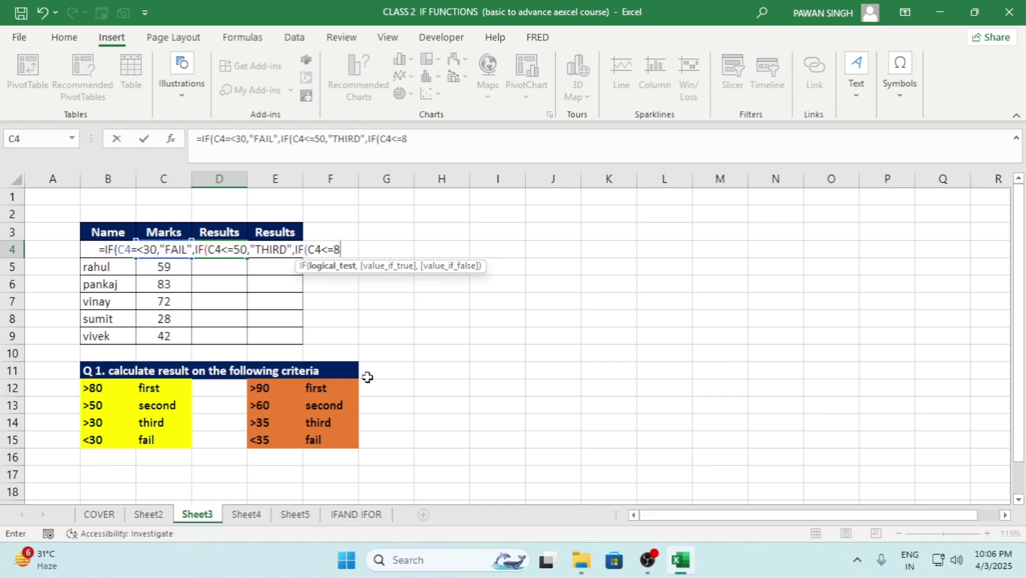
pyautogui.write('0')
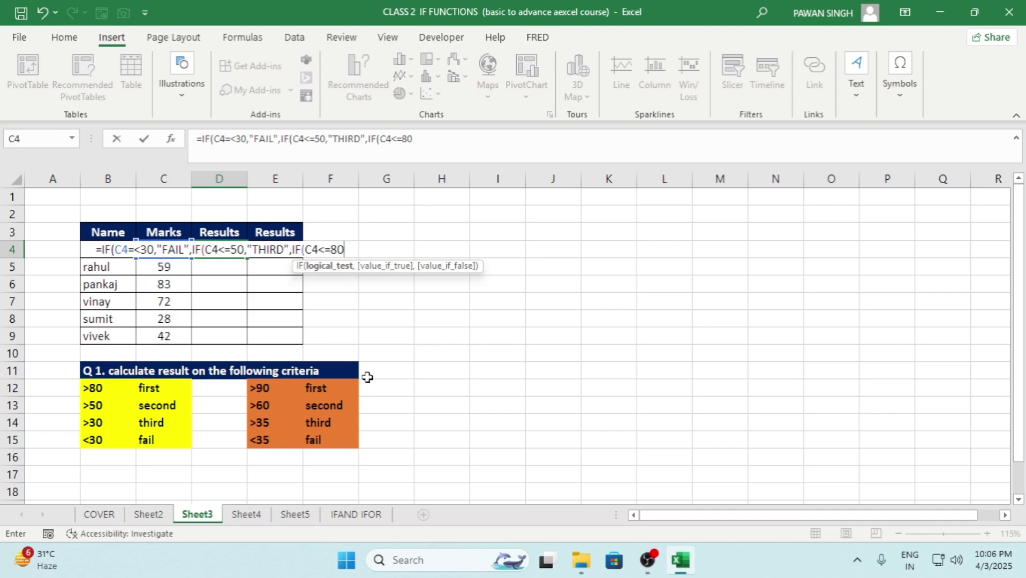
pyautogui.write(',"')
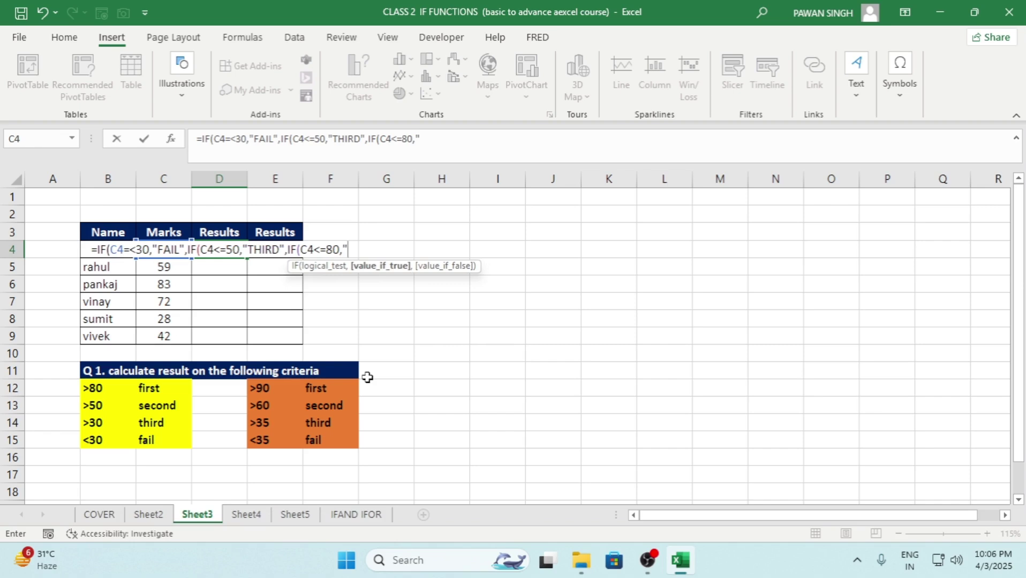
pyautogui.write('S')
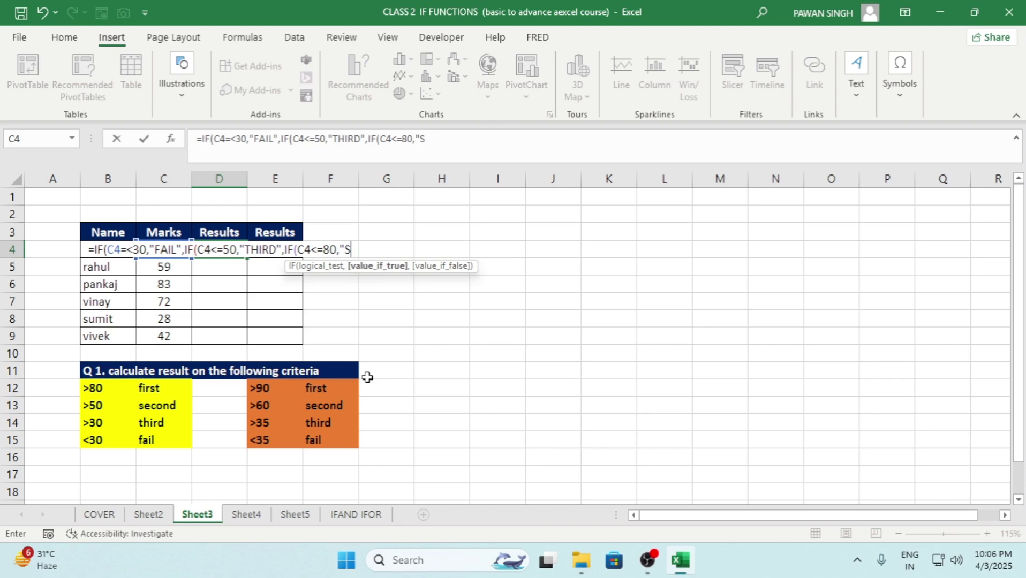
pyautogui.write('ECOND')
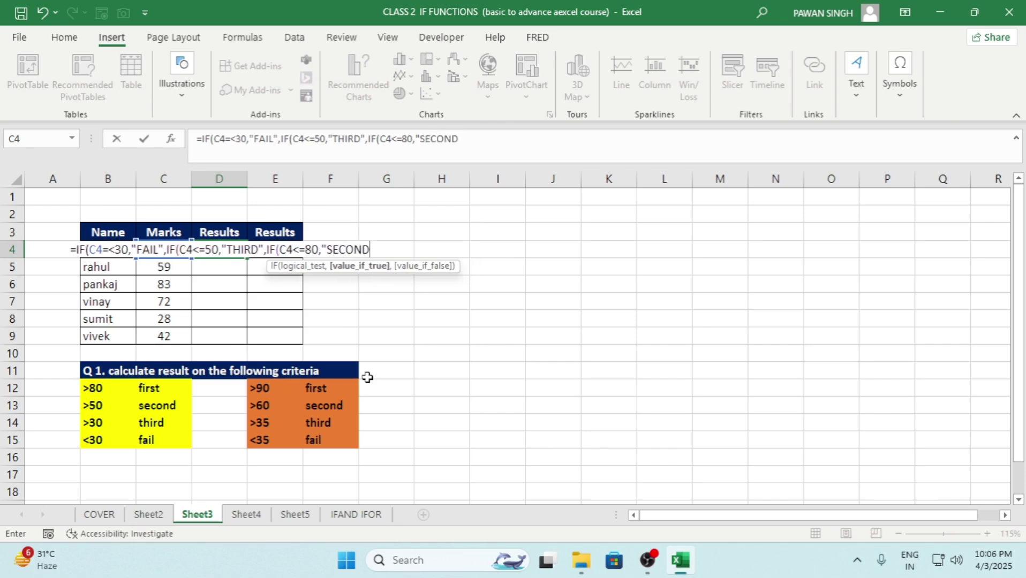
# Nest a fourth IF in the D4 formula as the value if false, with the test C4<=100
pyautogui.write('",IG')
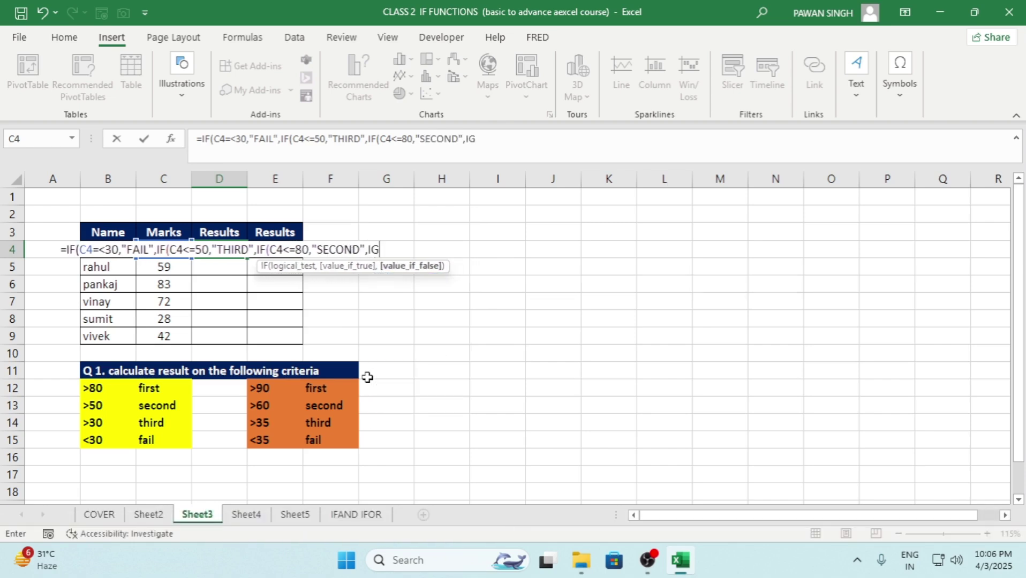
pyautogui.press('BackSpace')
pyautogui.write('F(')
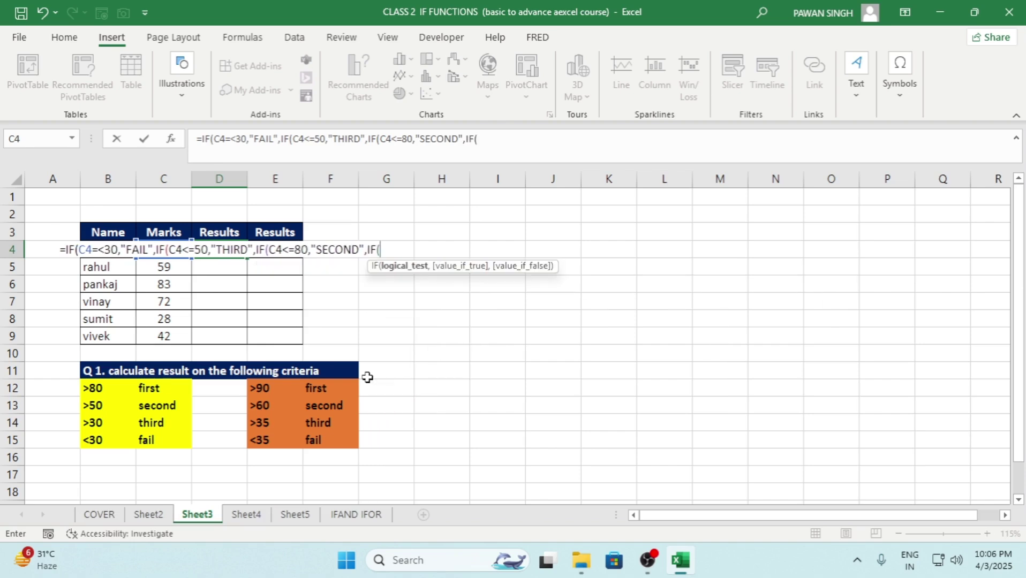
pyautogui.press('Left')
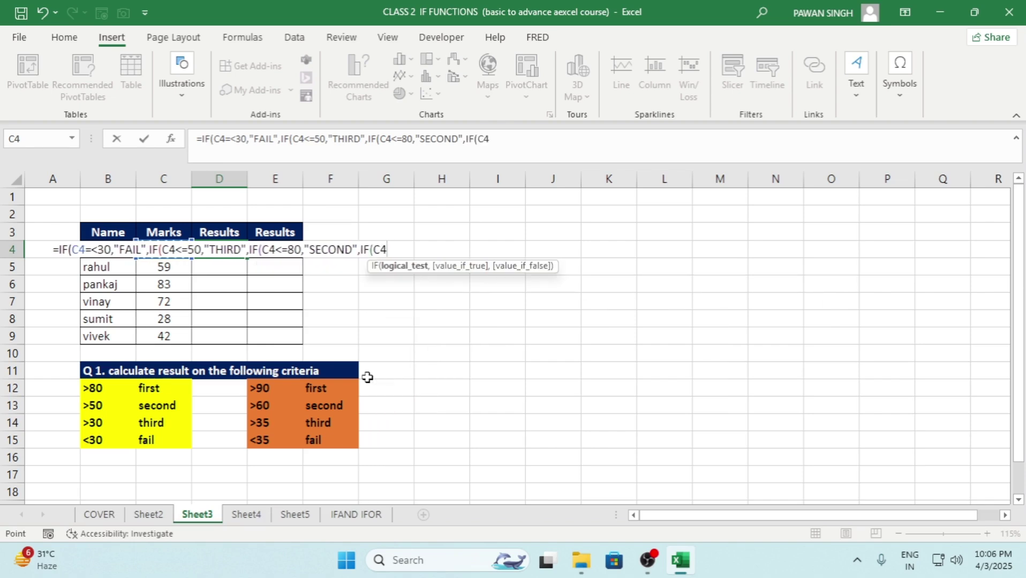
pyautogui.write('<=')
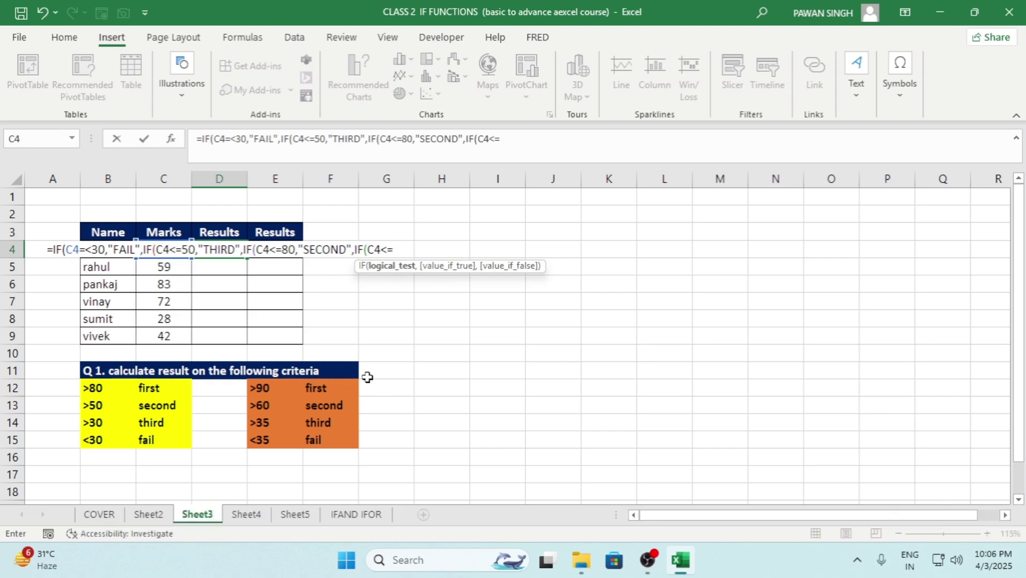
pyautogui.write('1')
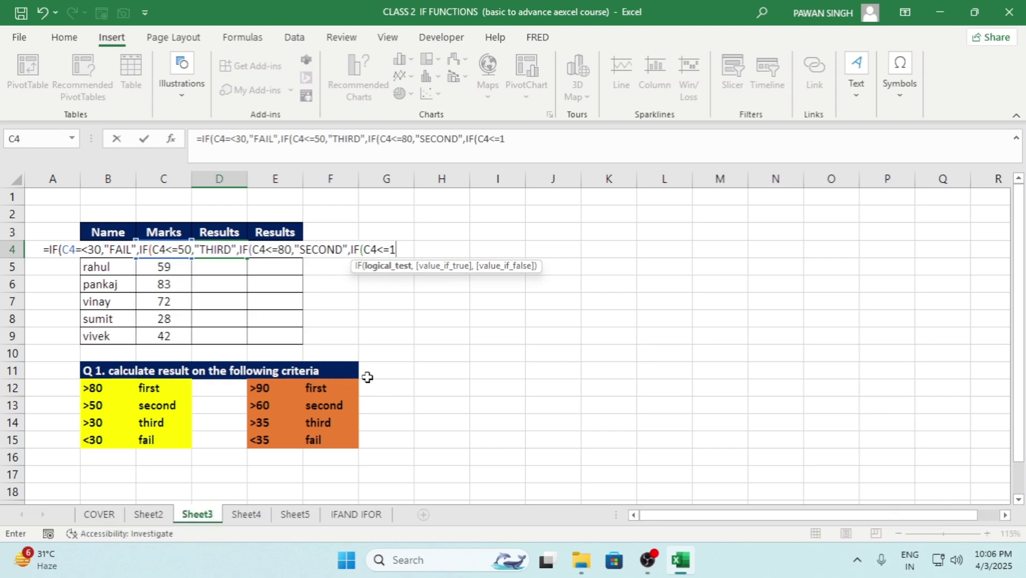
pyautogui.write('00')
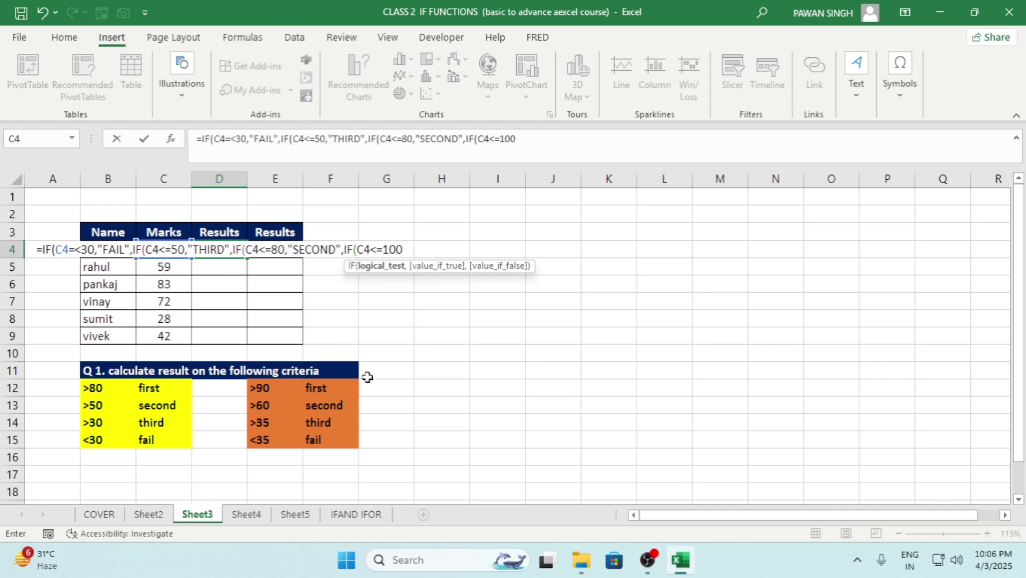
# Return "FIRST" from the fourth IF, close all four brackets and enter the formula with its first test corrected to C4<=30
pyautogui.write(',"')
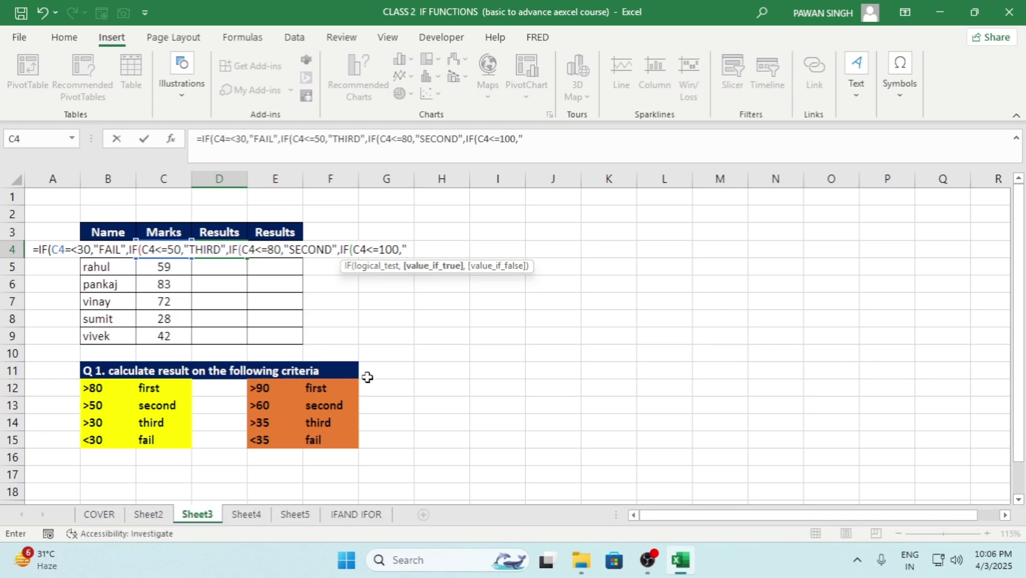
pyautogui.write('F')
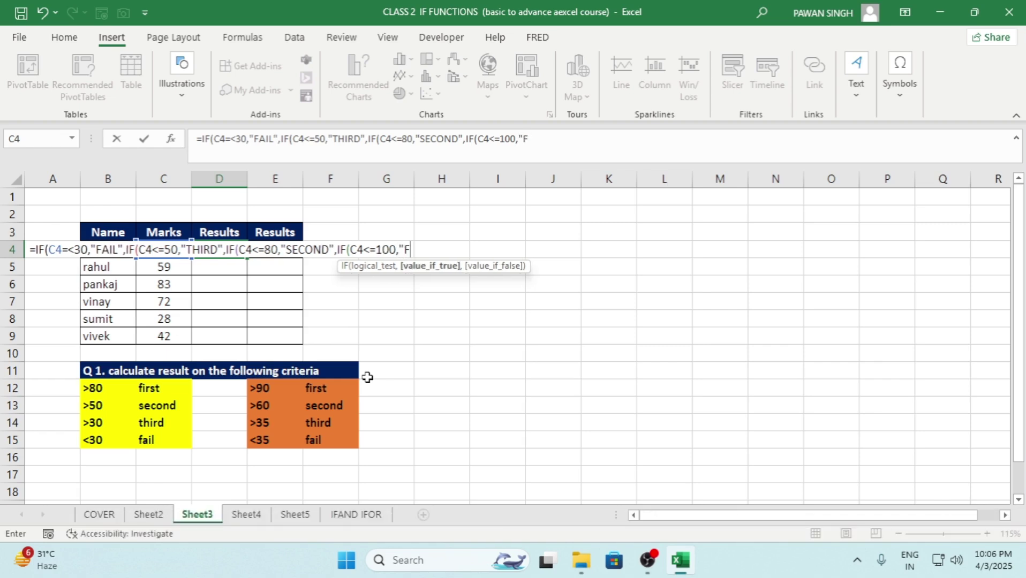
pyautogui.write('IRSR')
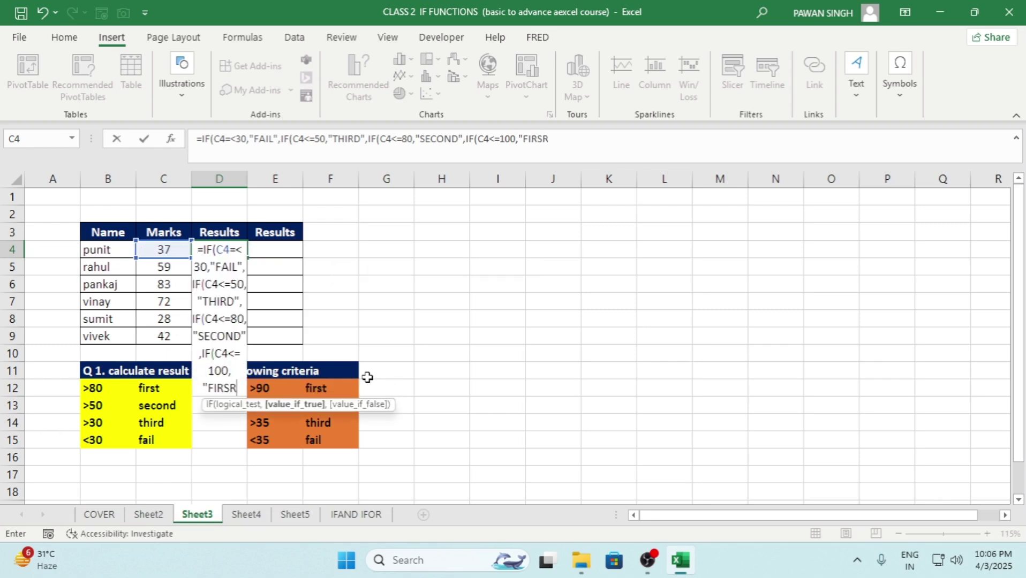
pyautogui.press('BackSpace')
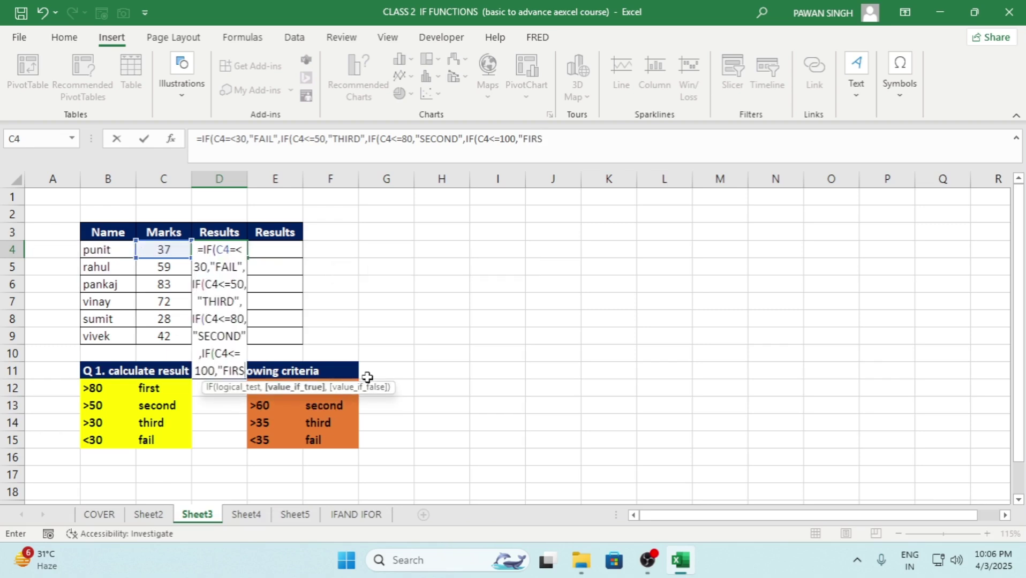
pyautogui.write('T')
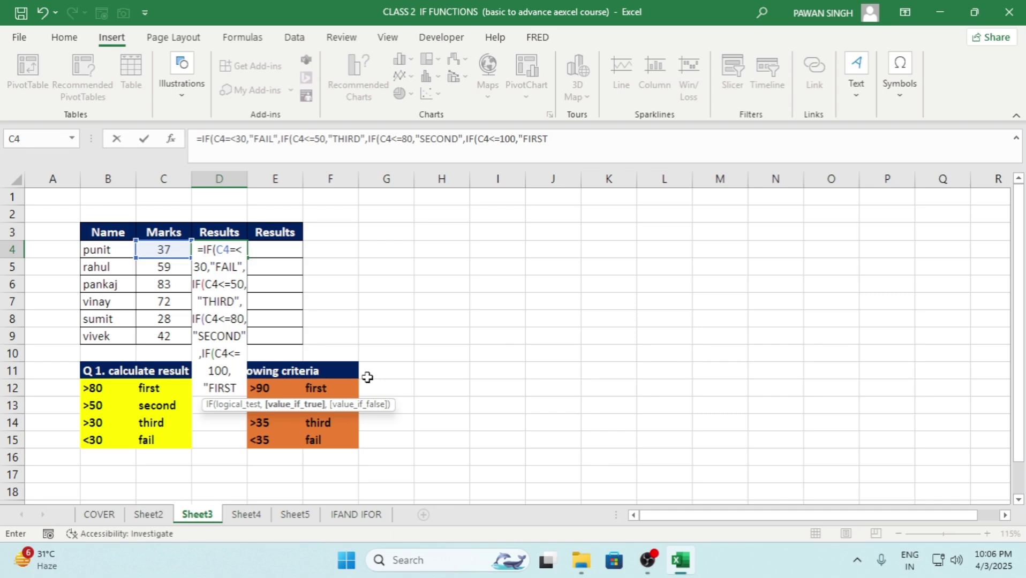
pyautogui.write('")')
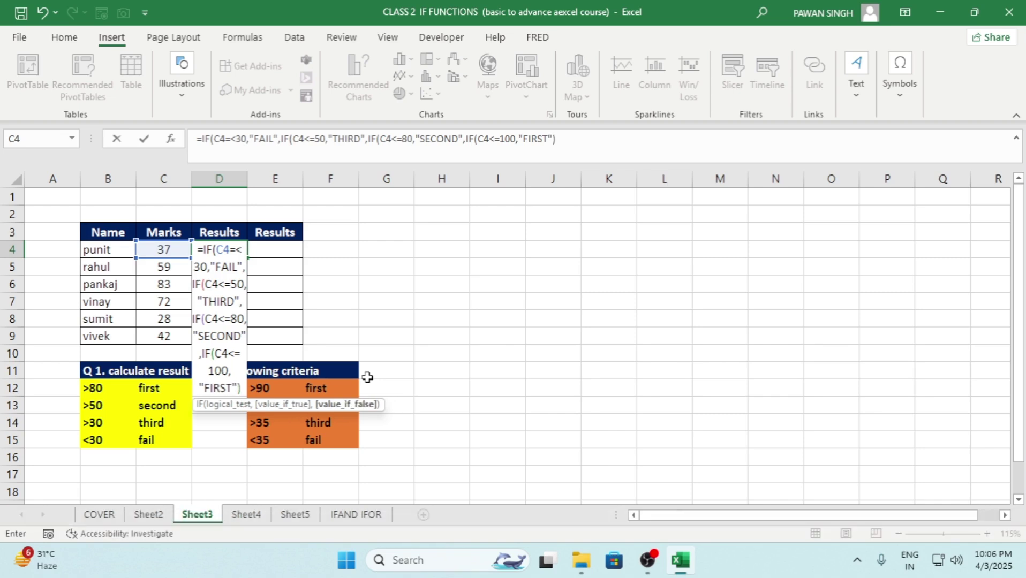
pyautogui.press('shift')
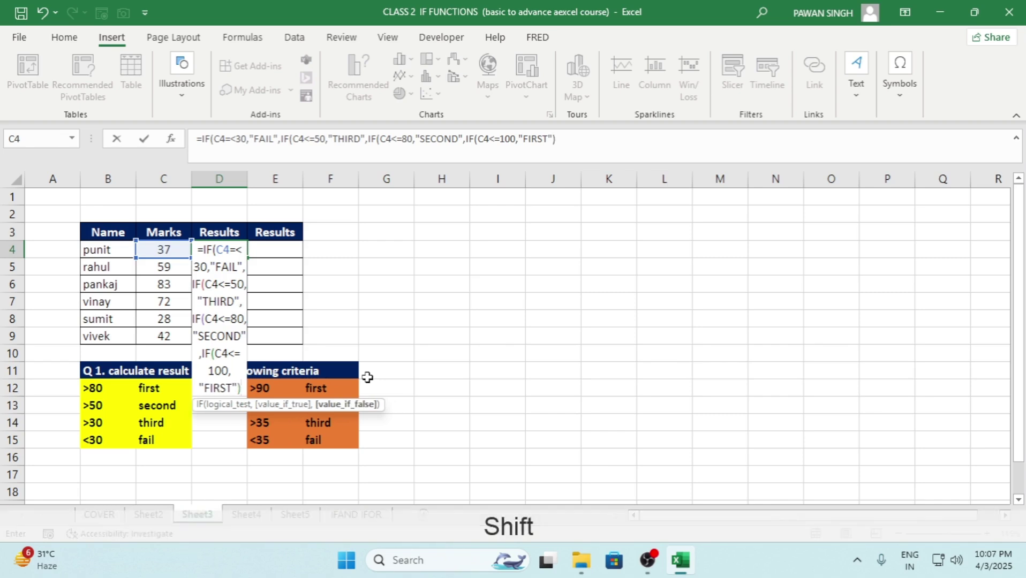
pyautogui.write(')))')
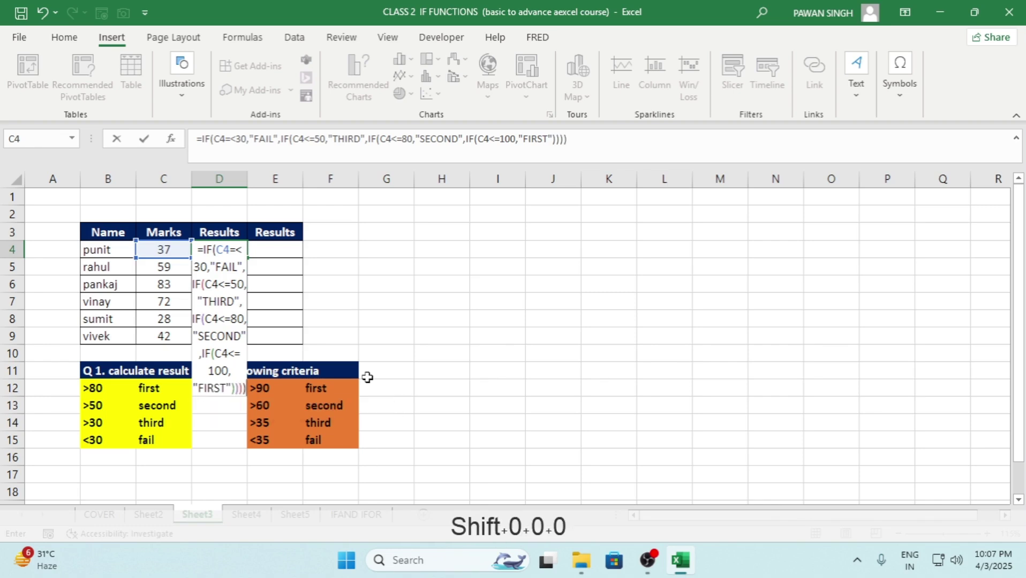
pyautogui.press('Return')
pyautogui.press('Return')
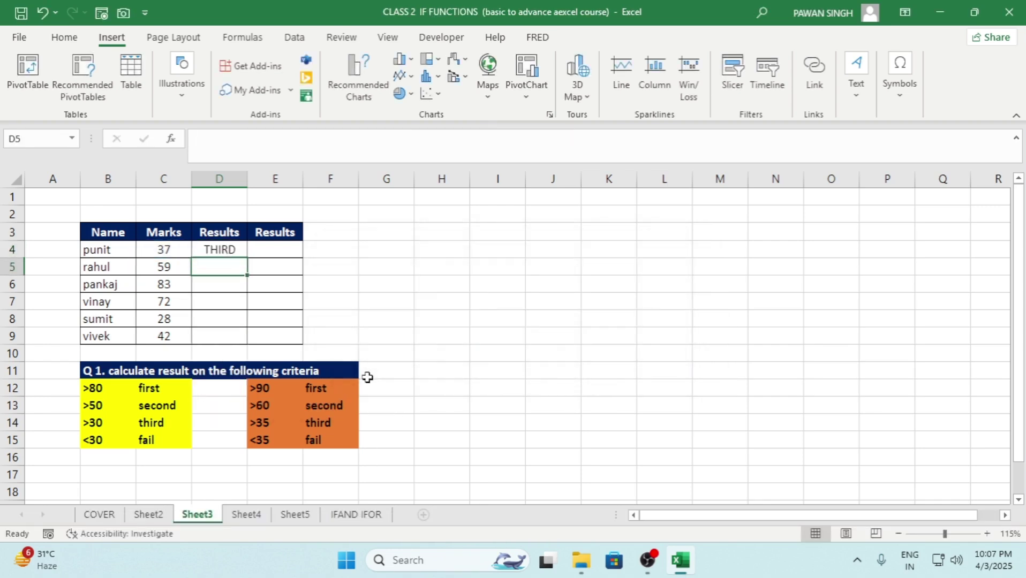
# Fill the nested IF formula from D4 down to D9 in the first Results column
pyautogui.press('Up')
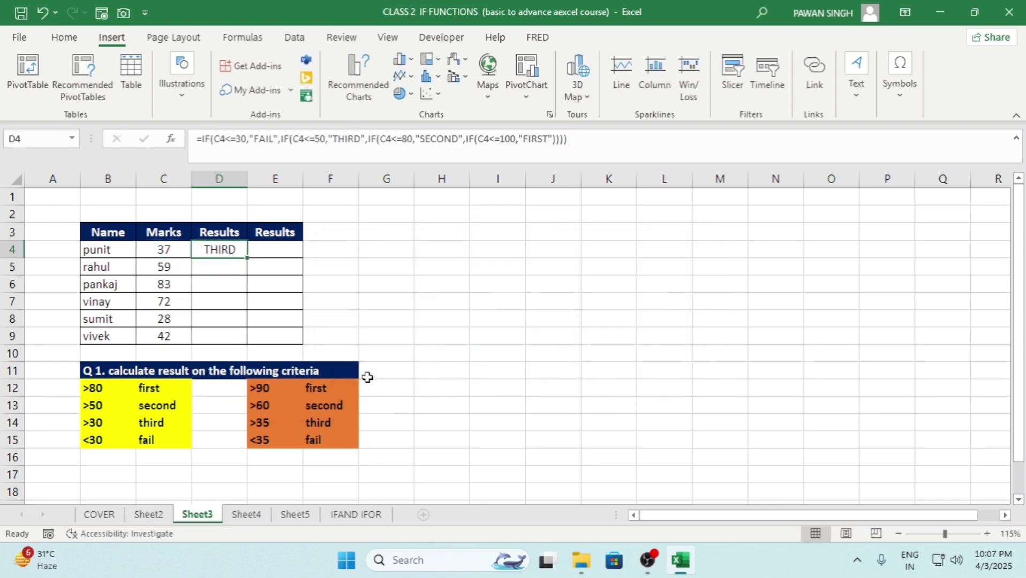
pyautogui.click(165, 250)
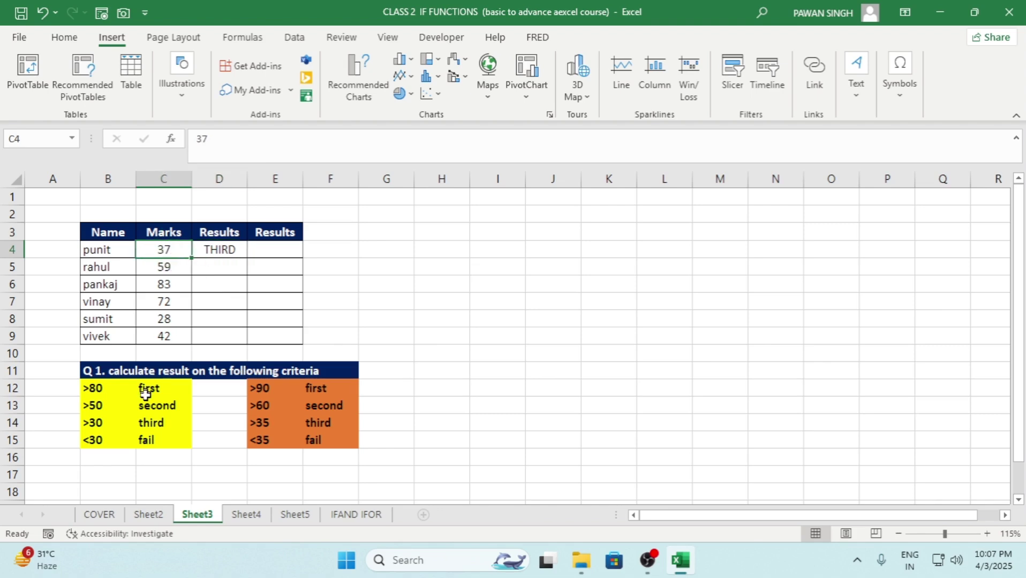
pyautogui.click(235, 255)
pyautogui.moveTo(248, 258); pyautogui.dragTo(240, 339)
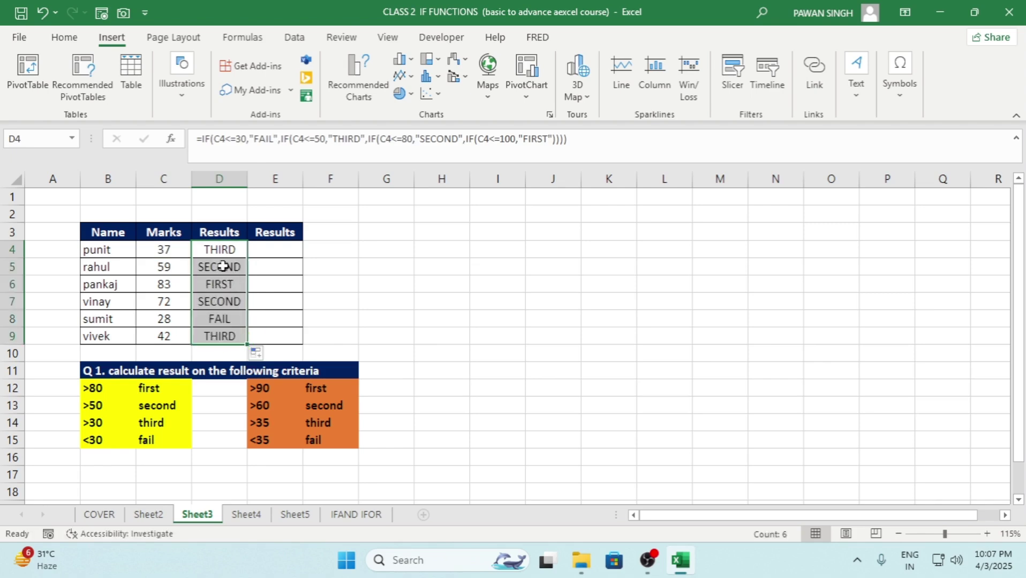
# Check the results in D4:D9 against the students' names and marks
pyautogui.click(217, 265)
pyautogui.moveTo(222, 247); pyautogui.dragTo(226, 321)
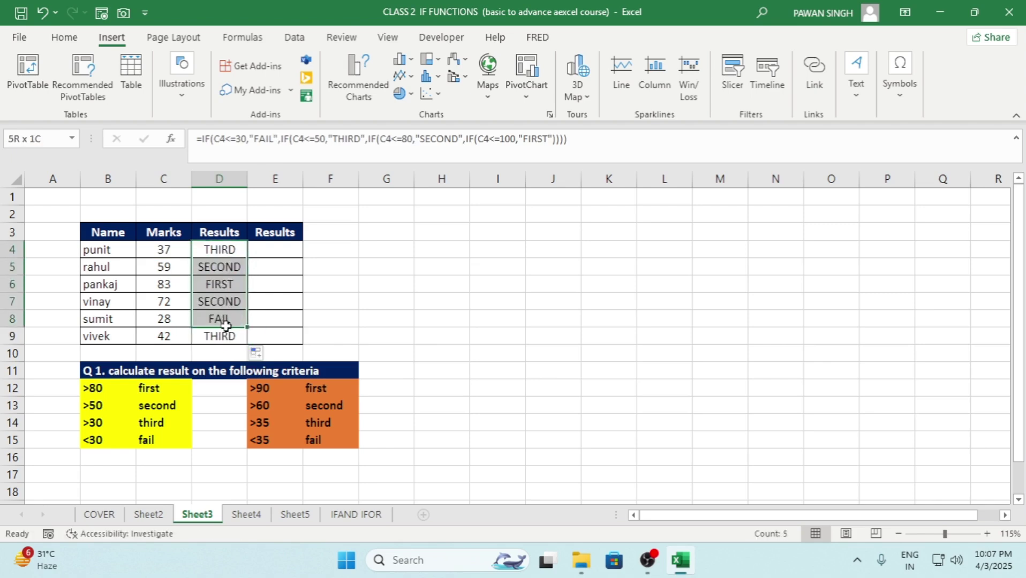
pyautogui.click(228, 250)
pyautogui.click(228, 337)
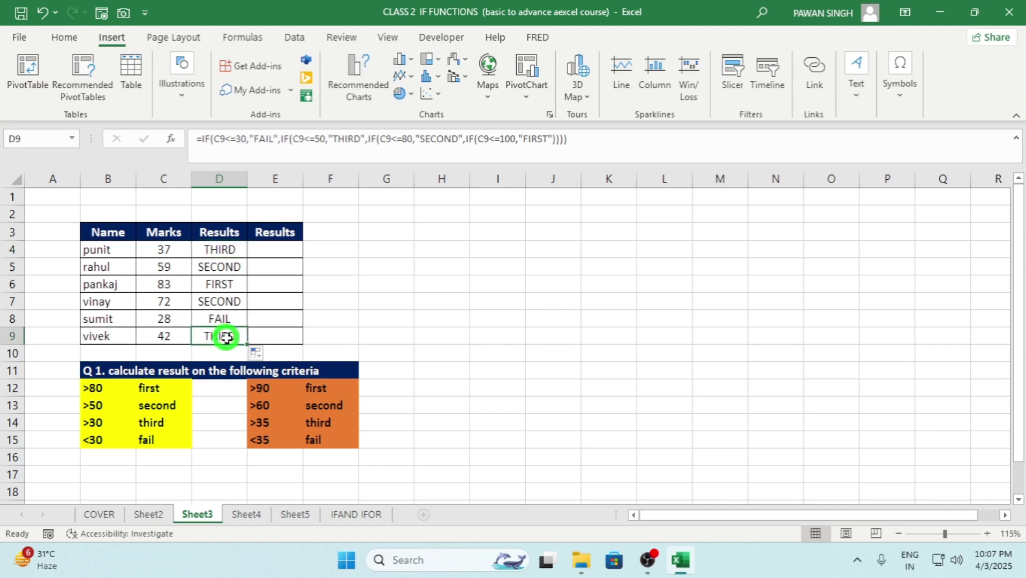
pyautogui.click(236, 319)
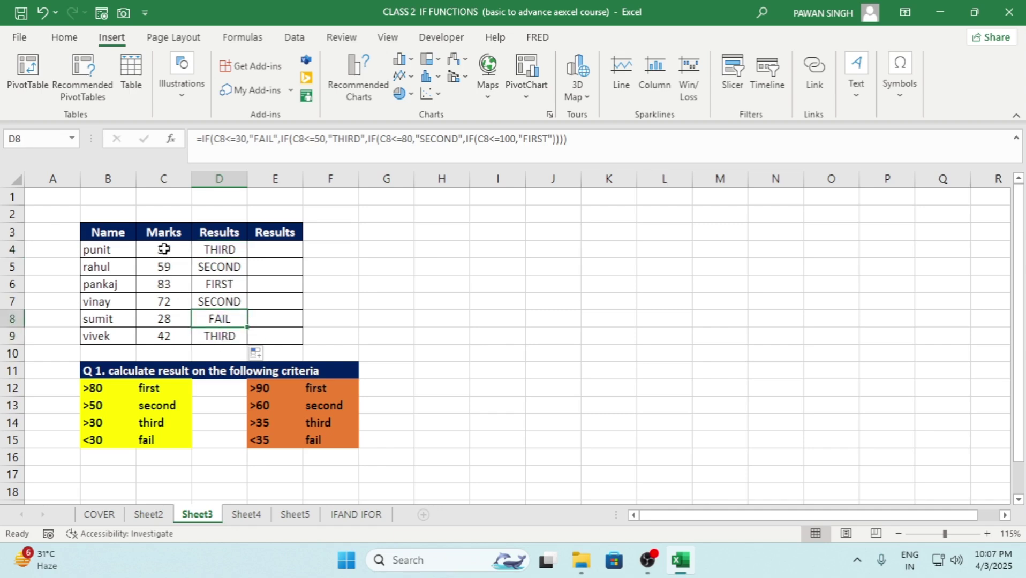
pyautogui.moveTo(163, 249); pyautogui.dragTo(165, 337)
pyautogui.click(170, 291)
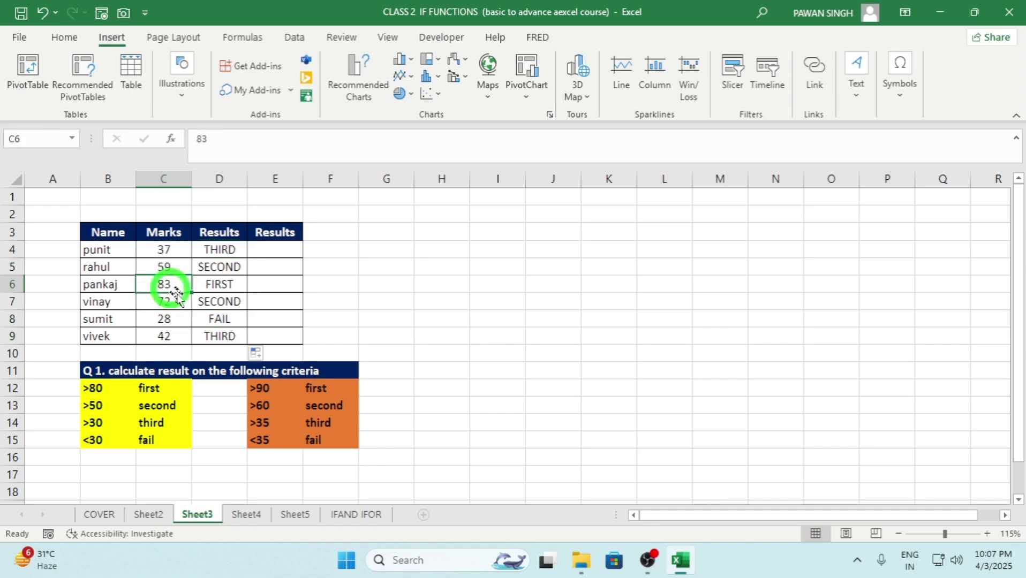
pyautogui.click(97, 254)
pyautogui.moveTo(99, 260); pyautogui.dragTo(101, 335)
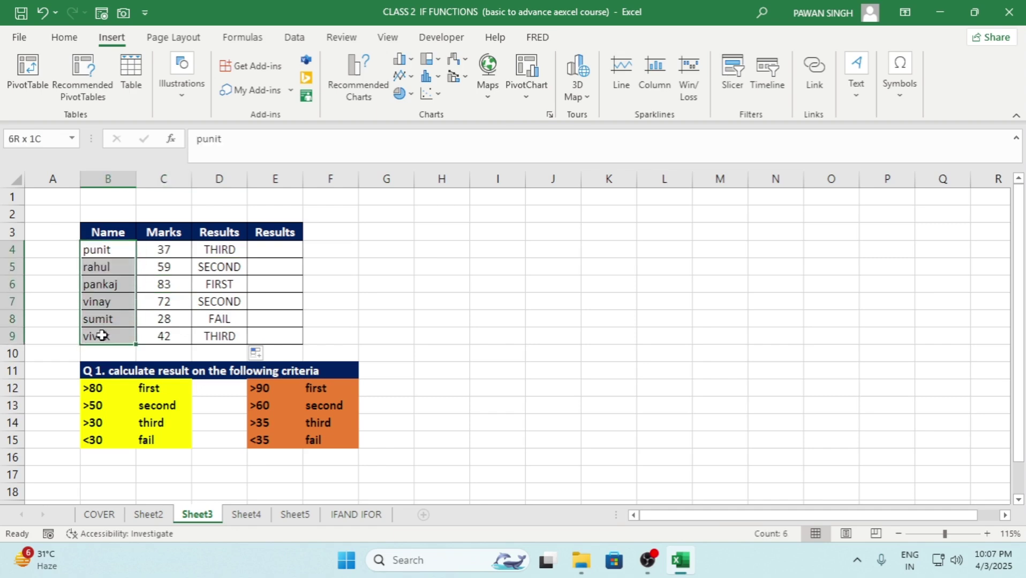
pyautogui.moveTo(229, 252); pyautogui.dragTo(229, 336)
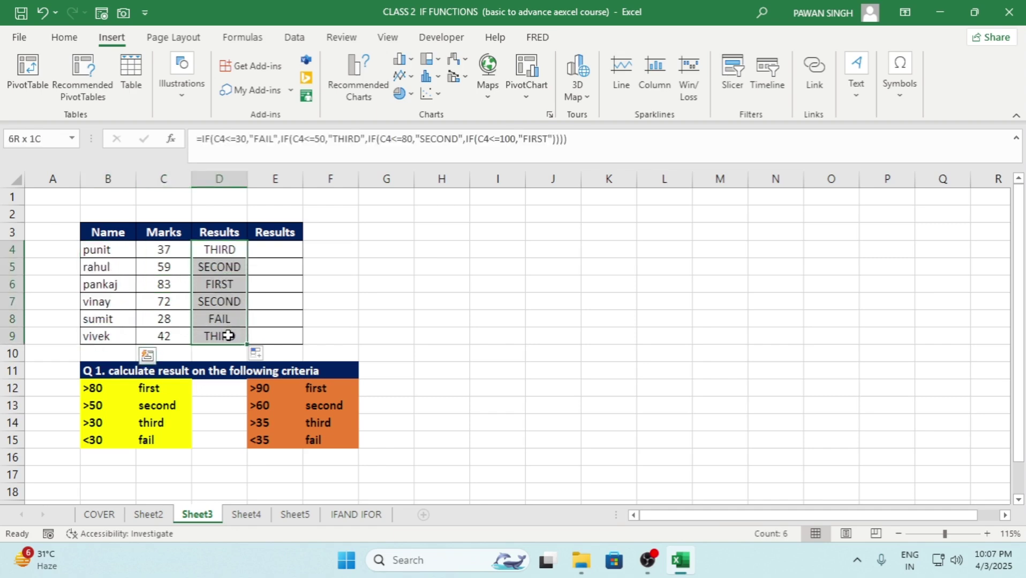
# Examine the orange criteria for the second Results column and review the nested IF formula in D4
pyautogui.click(276, 253)
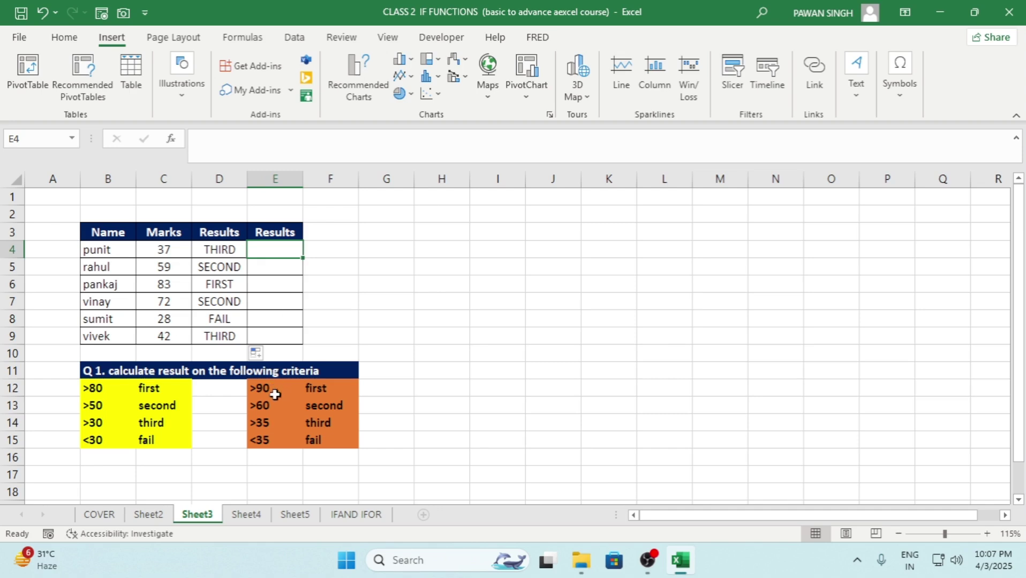
pyautogui.moveTo(268, 389); pyautogui.dragTo(337, 438)
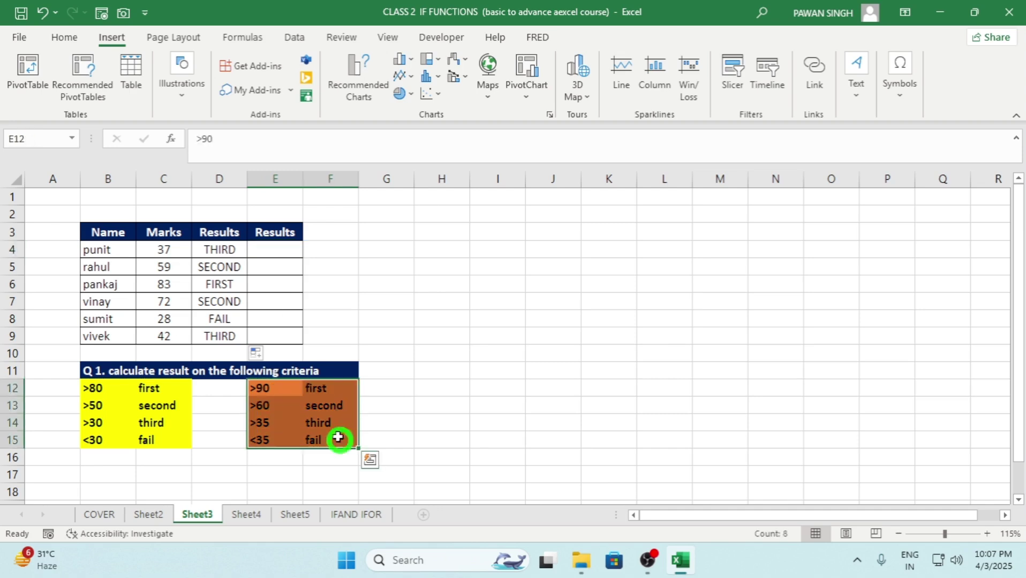
pyautogui.click(257, 249)
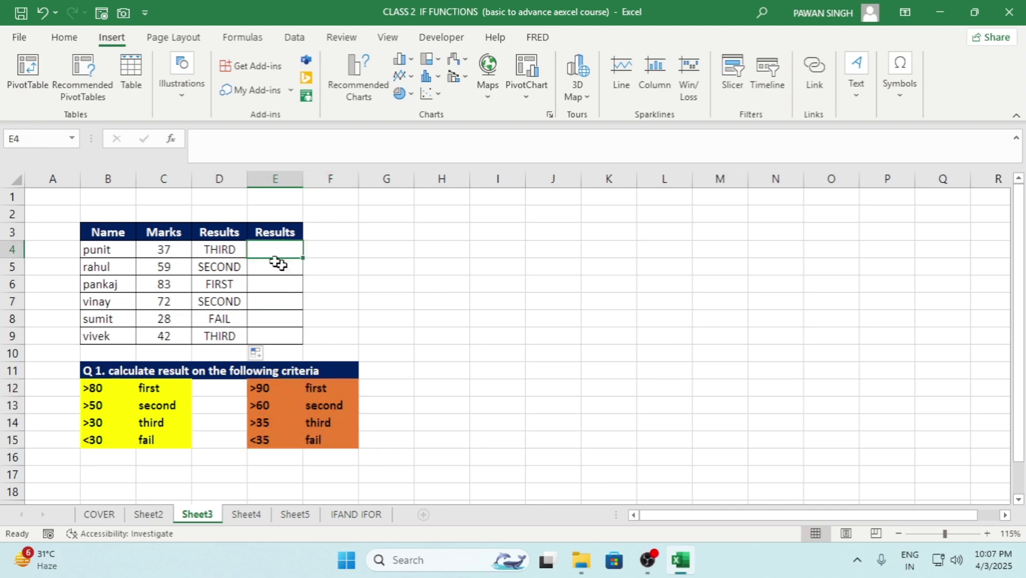
pyautogui.click(220, 253)
pyautogui.click(269, 253)
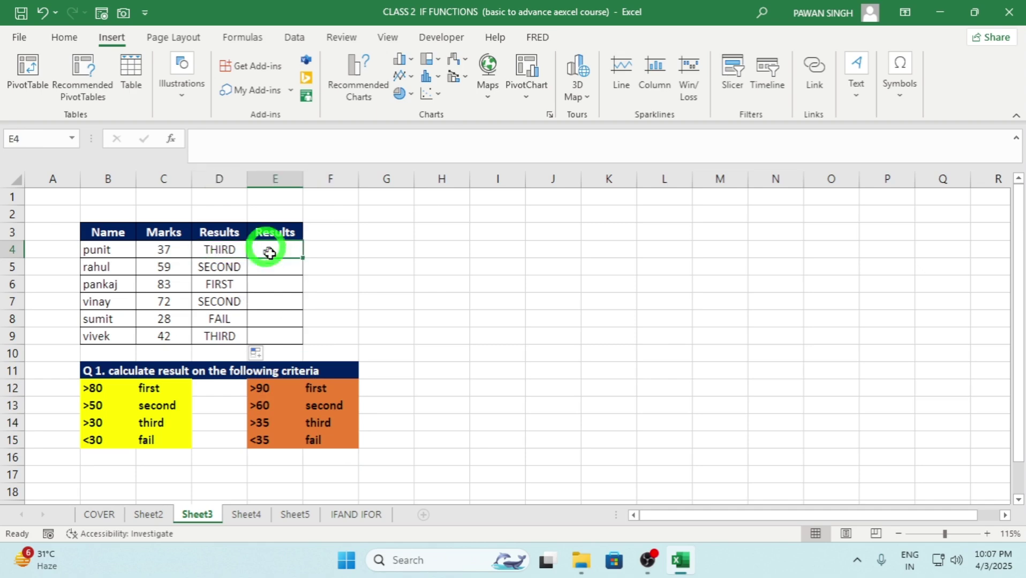
pyautogui.click(230, 252)
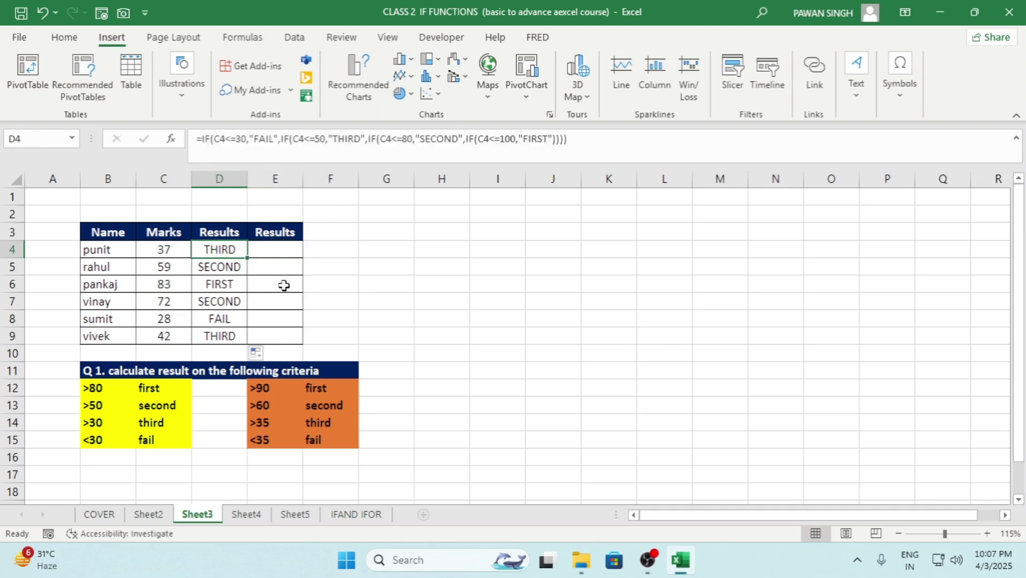
pyautogui.press('F2')
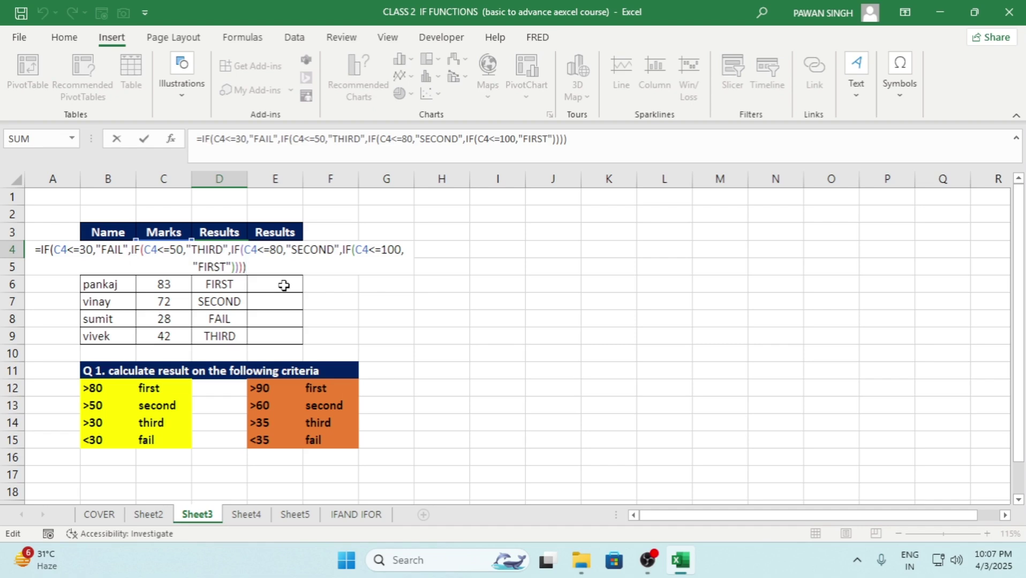
pyautogui.press('Return')
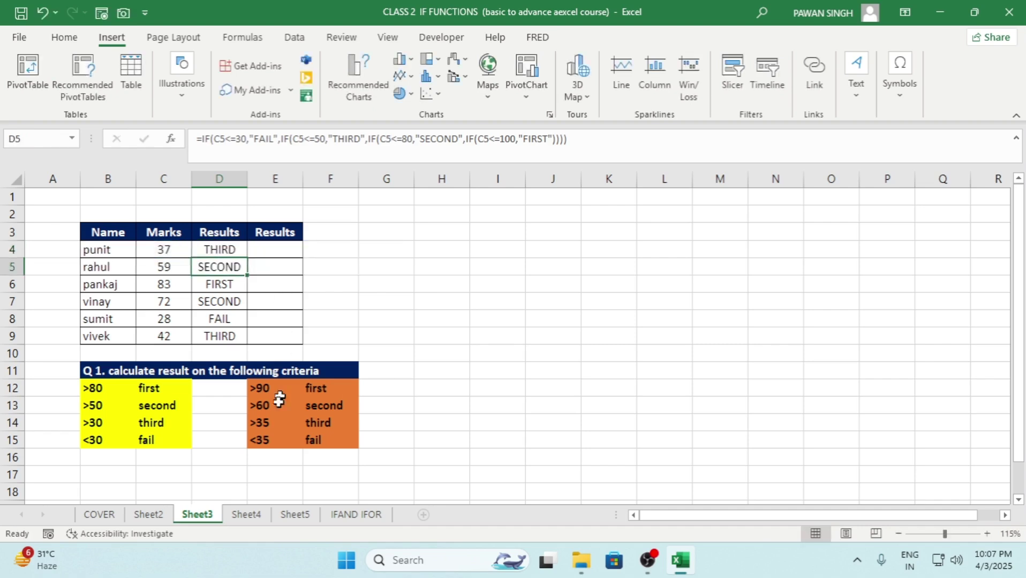
# Switch to Sheet4 and go through the employee table's headers from Name to the first DA column
pyautogui.click(250, 515)
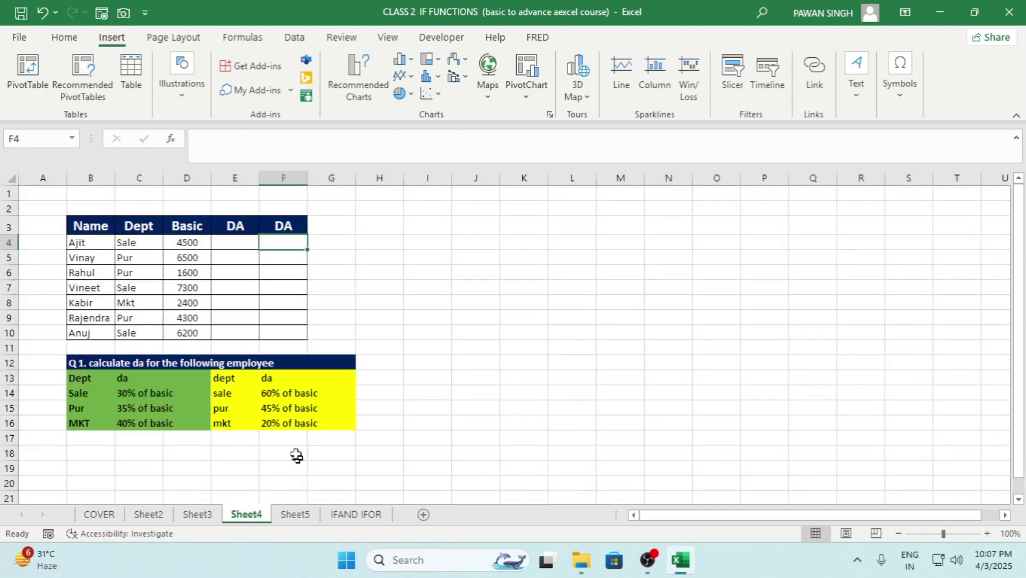
pyautogui.scroll(1, 195, 372)
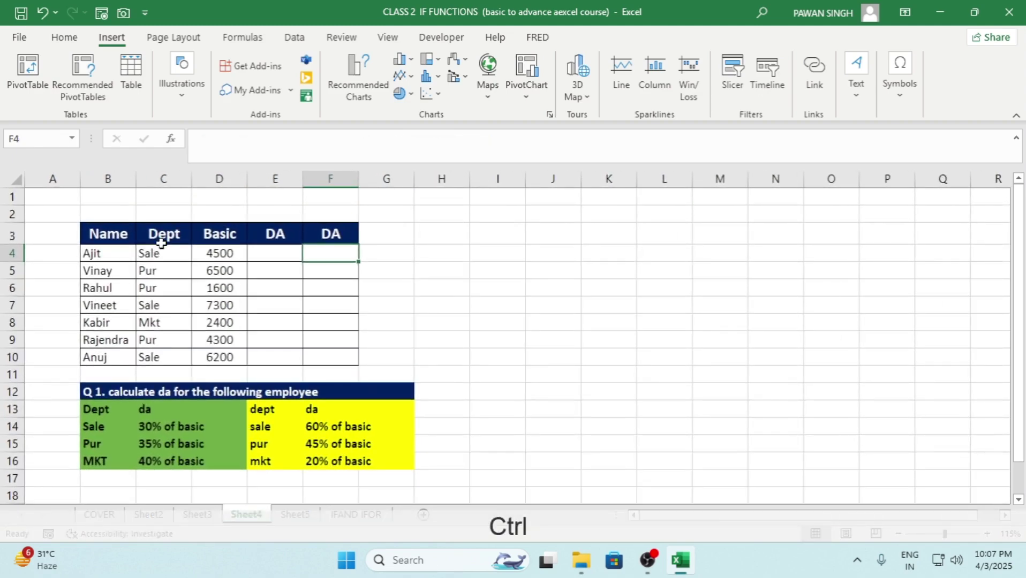
pyautogui.click(109, 235)
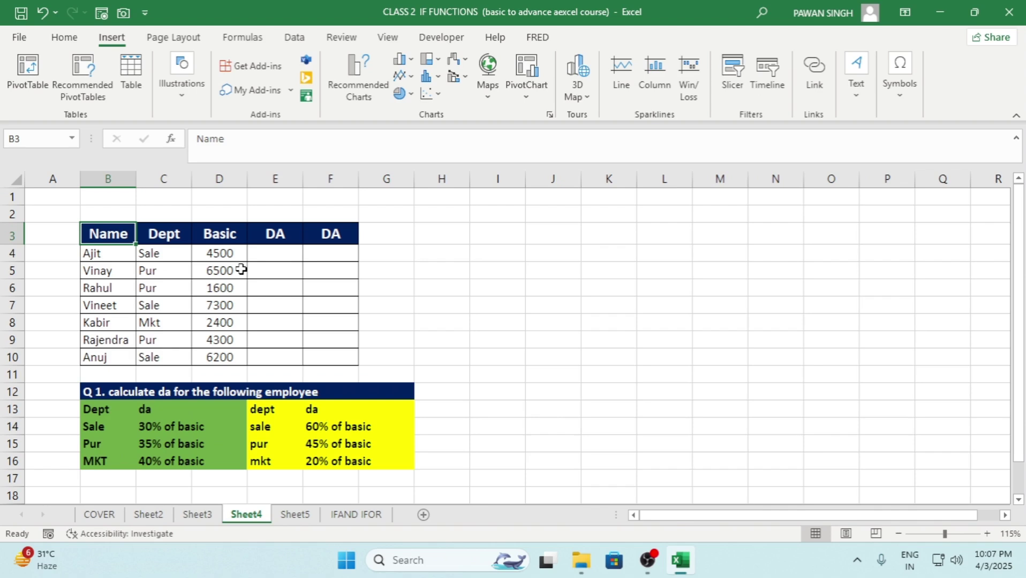
pyautogui.press('Right')
pyautogui.press('Right')
pyautogui.press('Right')
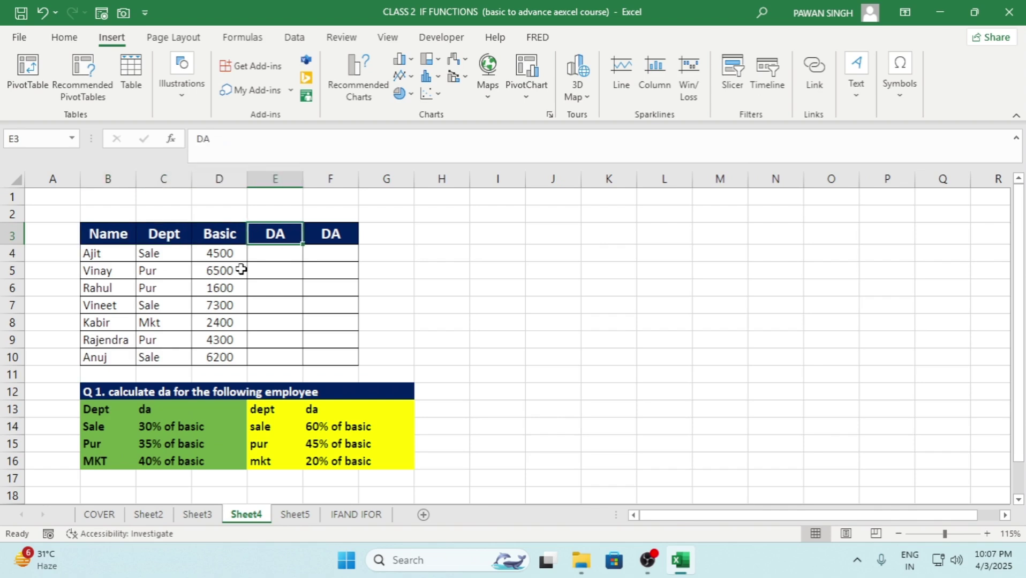
# Examine the Basic and DA columns, and compare the green and yellow department DA criteria below the employee table
pyautogui.press('Right')
pyautogui.press('Left')
pyautogui.press('Right')
pyautogui.press('Left')
pyautogui.press('Left')
pyautogui.press('Down')
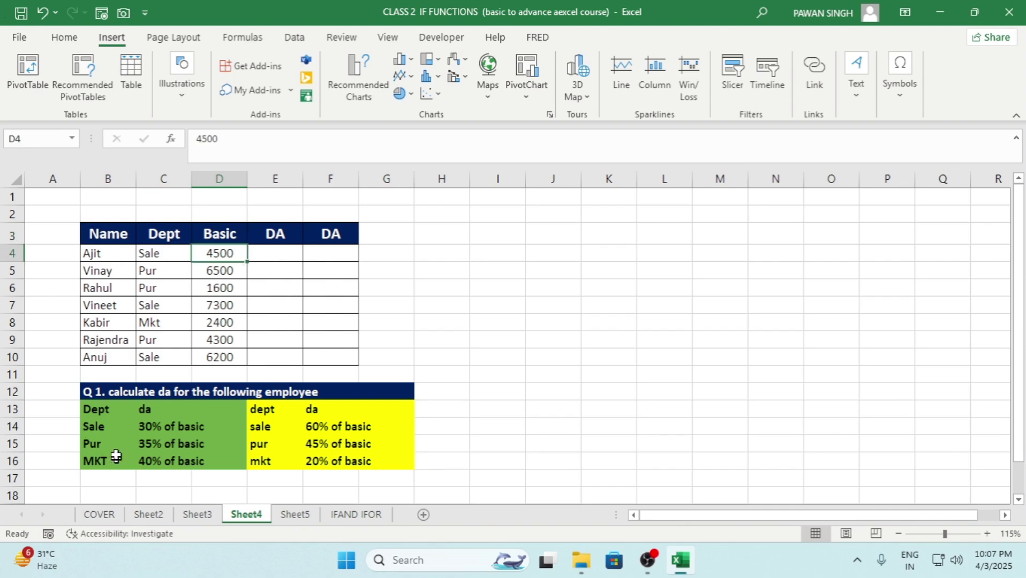
pyautogui.moveTo(94, 412); pyautogui.dragTo(209, 457)
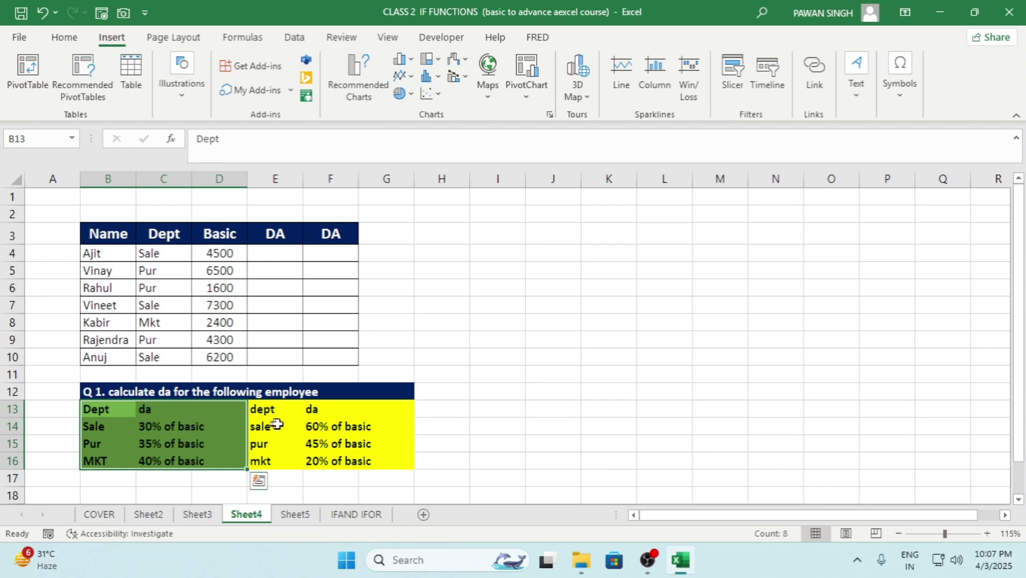
pyautogui.moveTo(259, 410); pyautogui.dragTo(367, 455)
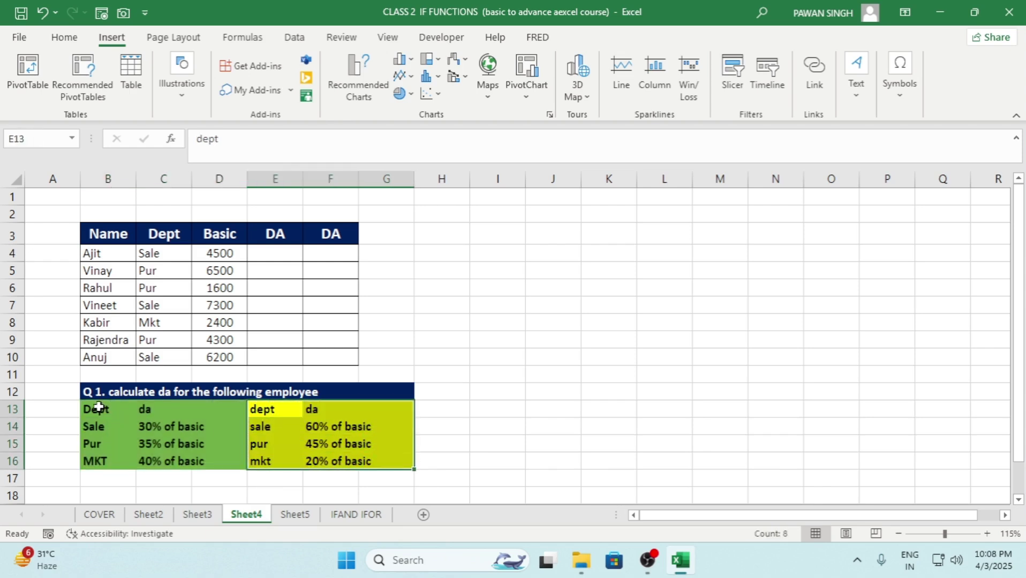
pyautogui.moveTo(92, 408); pyautogui.dragTo(225, 458)
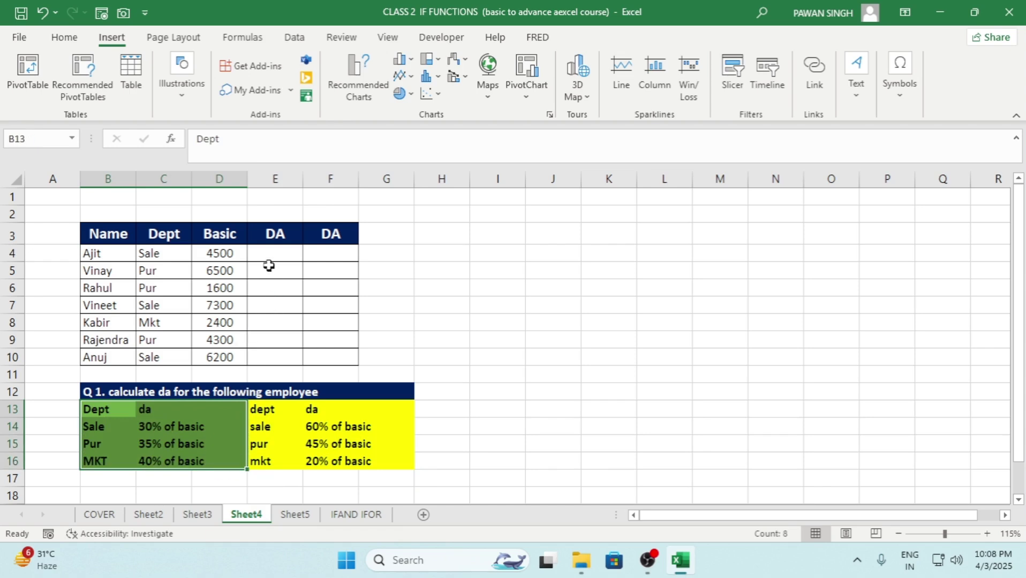
# Review the employees' names, departments and basic pay, and the green criteria's DA rate for each department
pyautogui.click(272, 256)
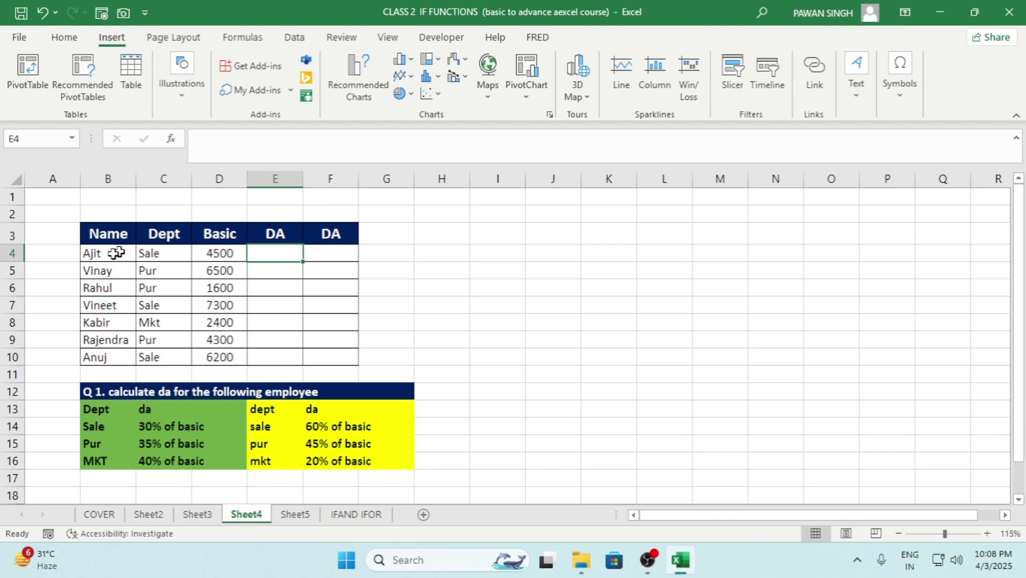
pyautogui.moveTo(96, 255); pyautogui.dragTo(98, 358)
pyautogui.moveTo(160, 256); pyautogui.dragTo(163, 356)
pyautogui.moveTo(222, 257); pyautogui.dragTo(252, 358)
pyautogui.click(275, 257)
pyautogui.click(157, 415)
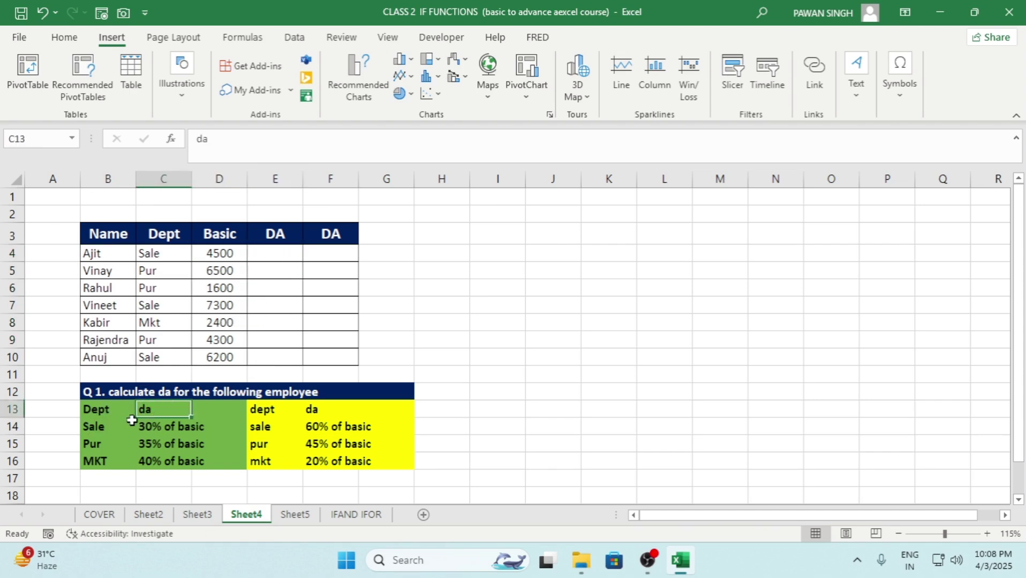
pyautogui.click(108, 425)
pyautogui.click(173, 429)
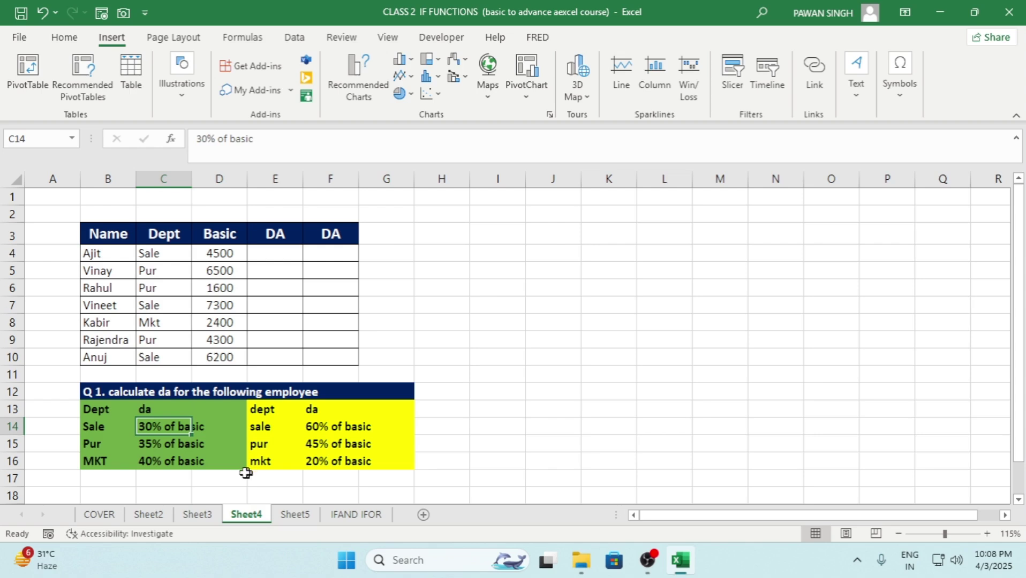
pyautogui.click(106, 449)
pyautogui.click(173, 450)
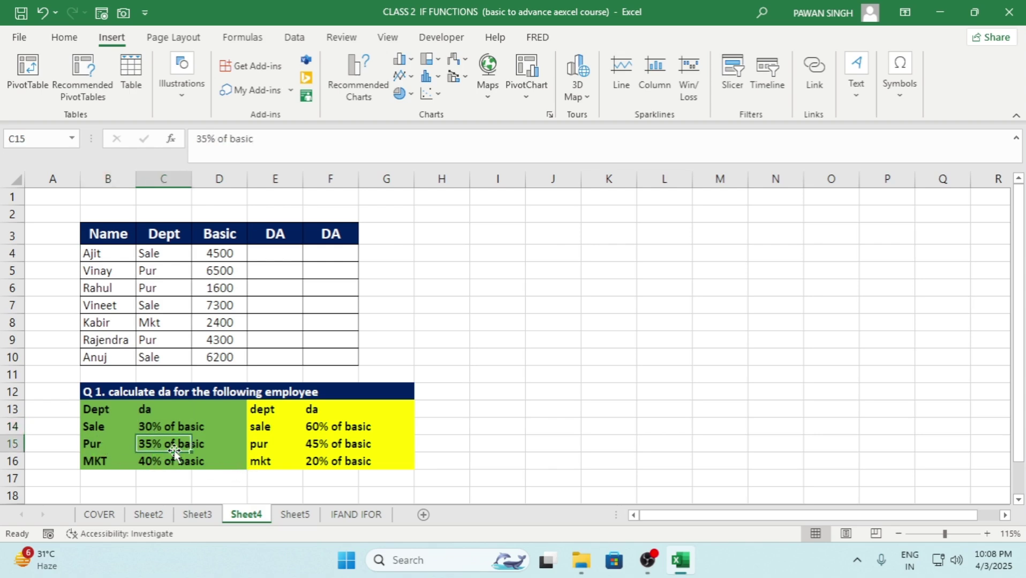
pyautogui.click(103, 461)
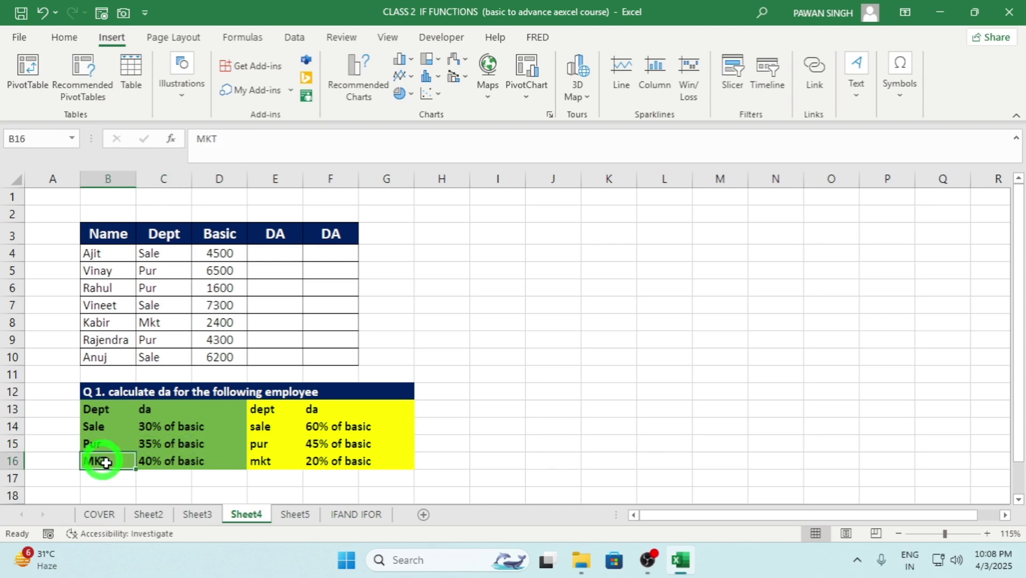
pyautogui.click(171, 461)
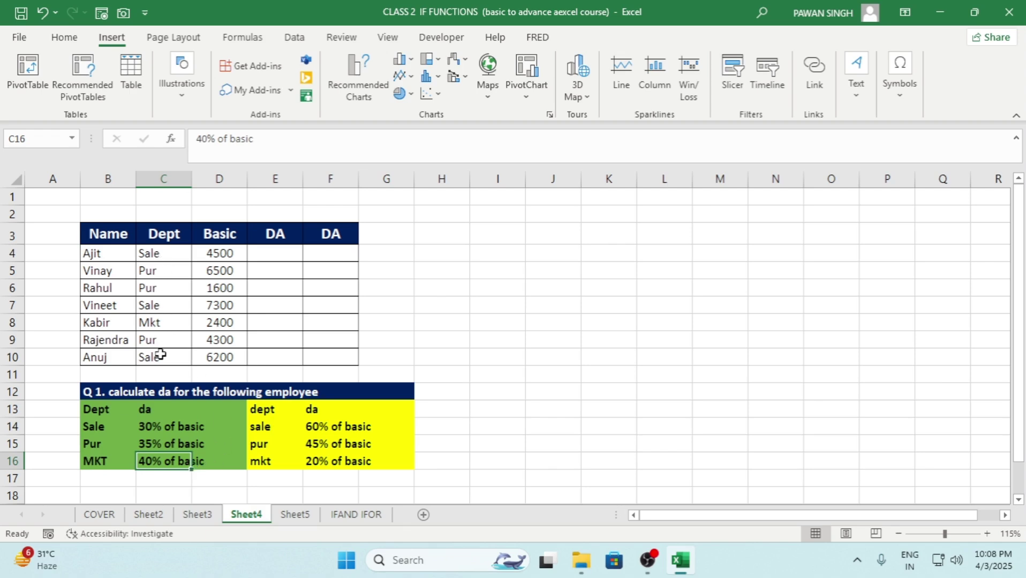
# Start an IF formula in E4 of the first DA column with the logical test C4="SALE"
pyautogui.click(271, 255)
pyautogui.write('=')
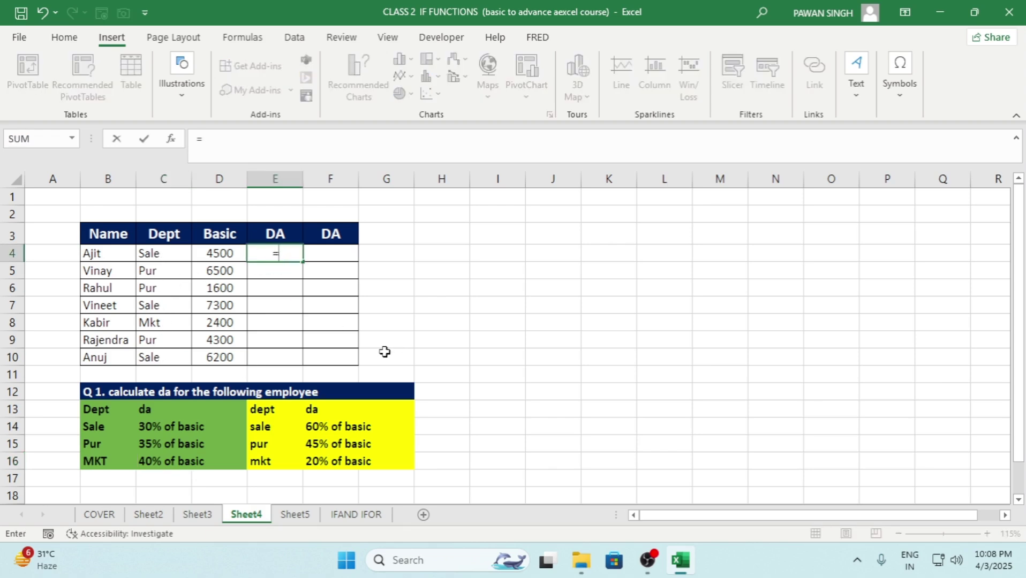
pyautogui.write('IF')
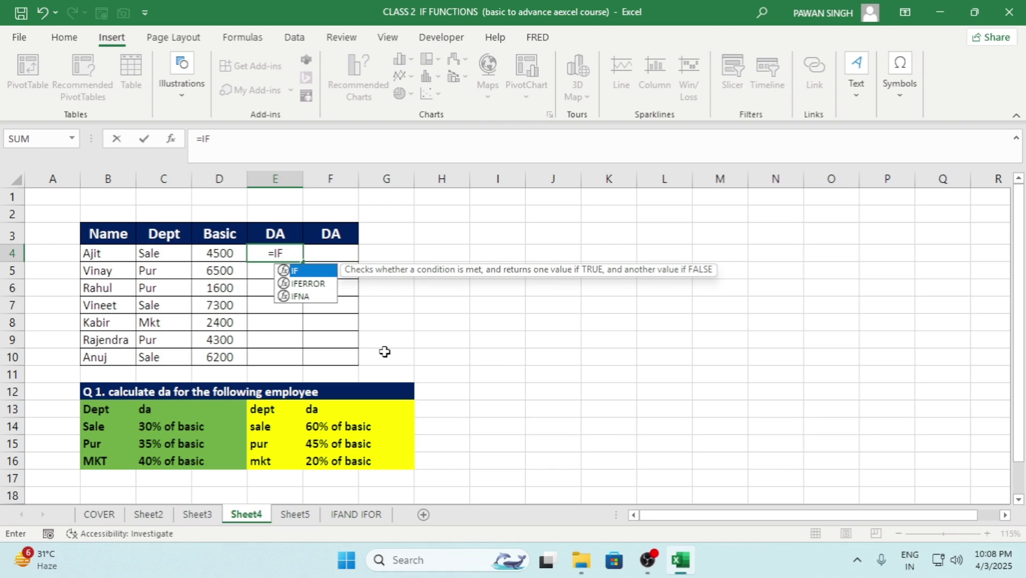
pyautogui.write('(')
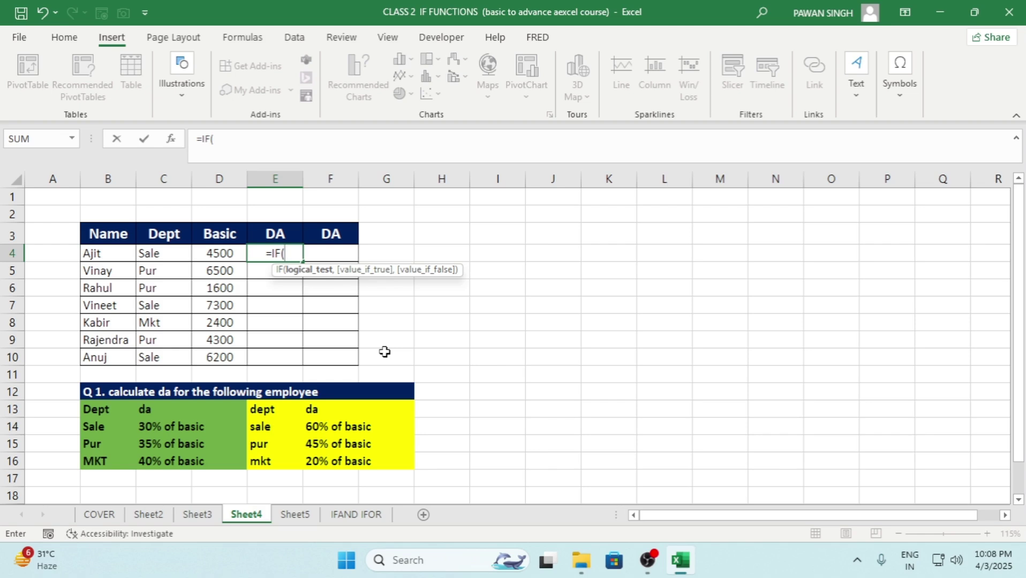
pyautogui.write('=')
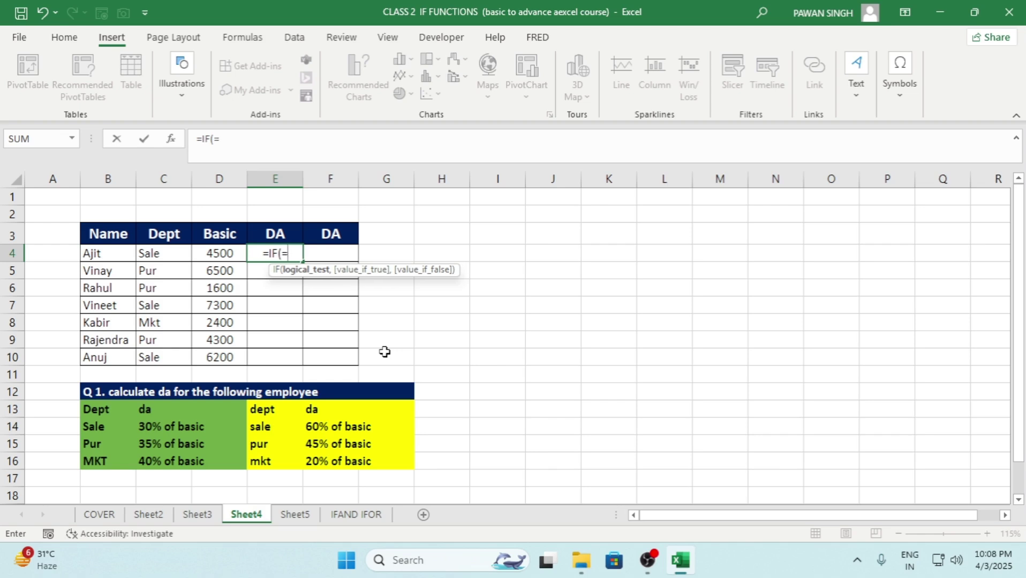
pyautogui.press('BackSpace')
pyautogui.press('Left')
pyautogui.press('Left')
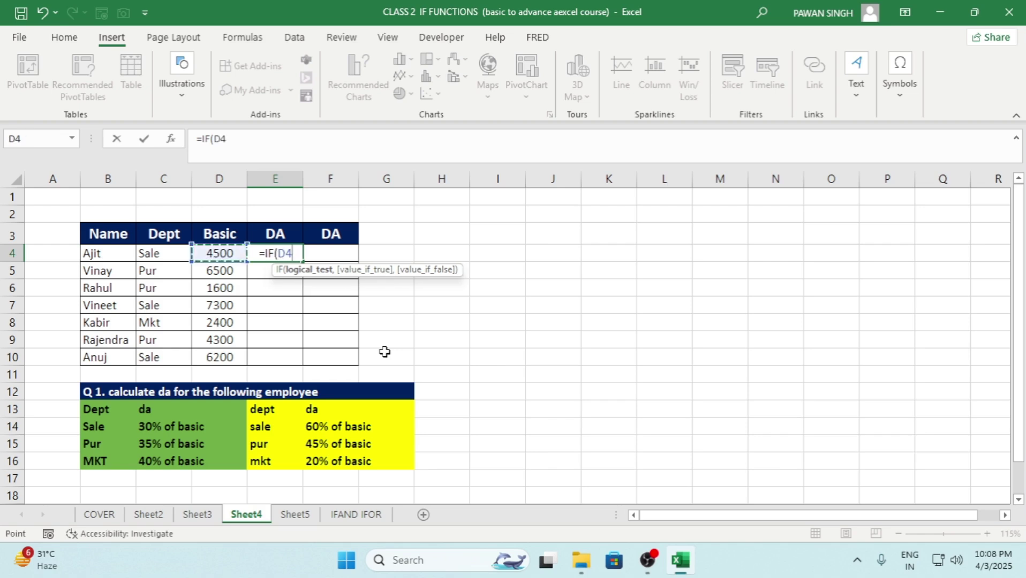
pyautogui.write('=')
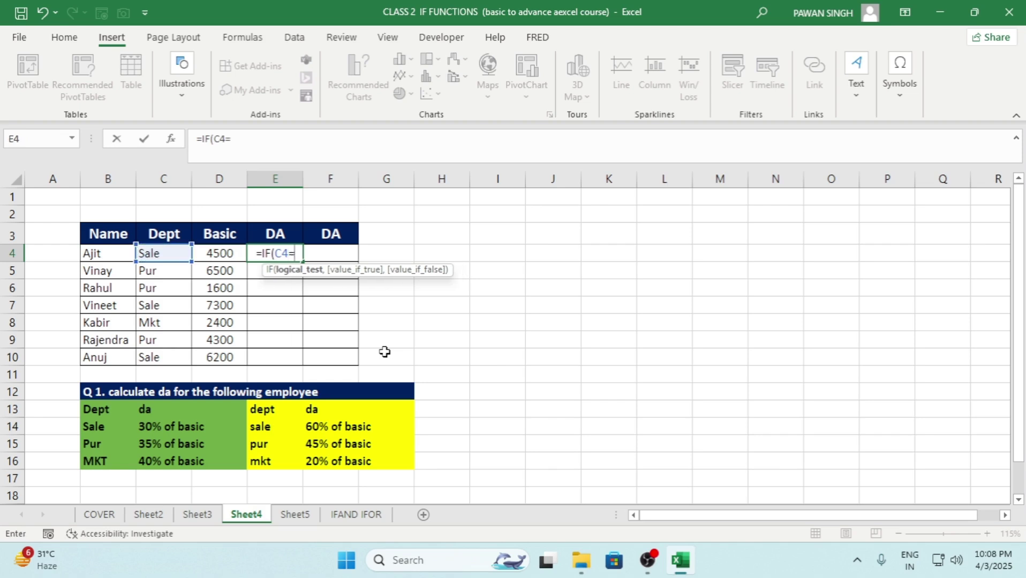
pyautogui.write('"')
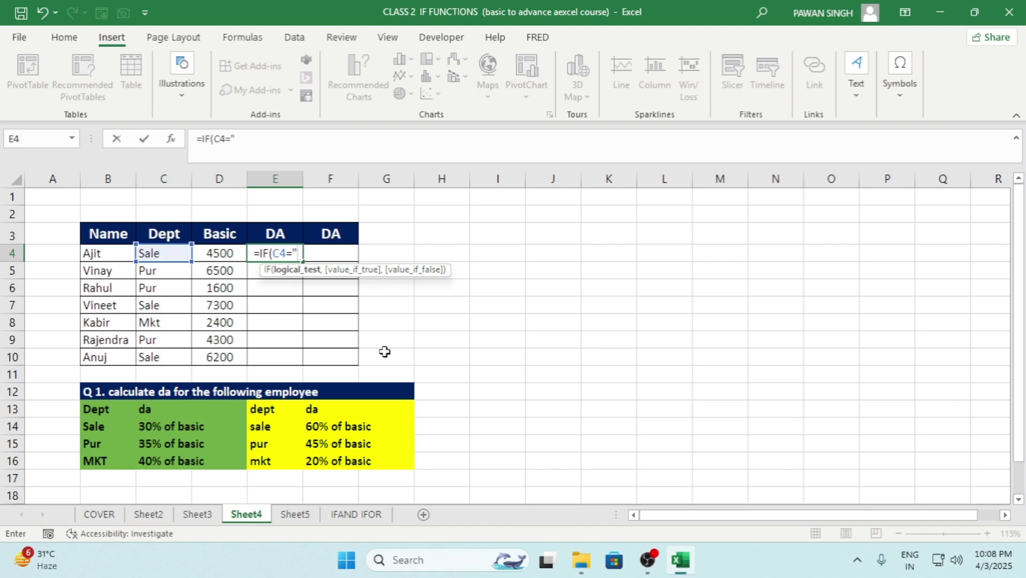
pyautogui.write('SA')
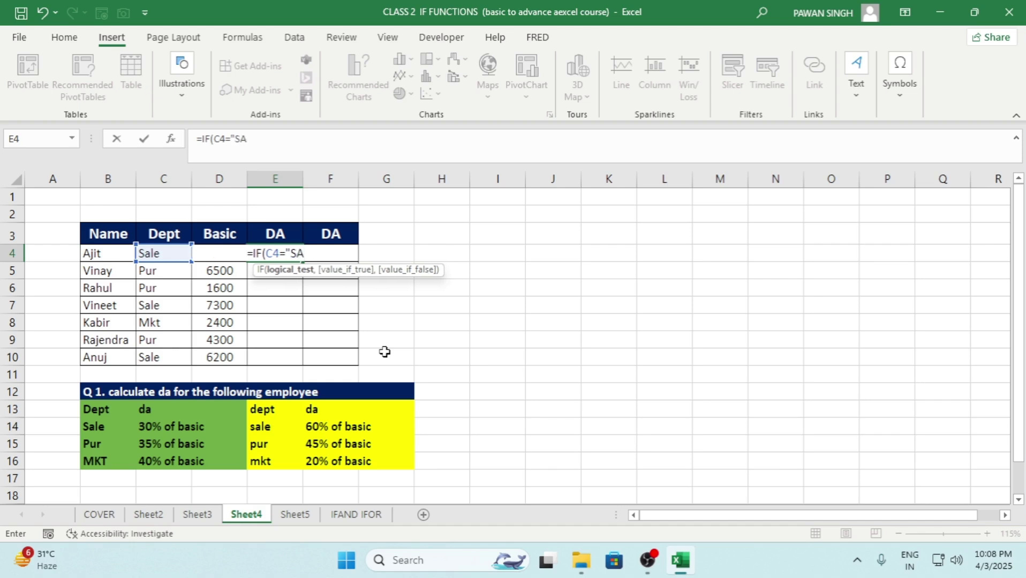
pyautogui.write('LE"')
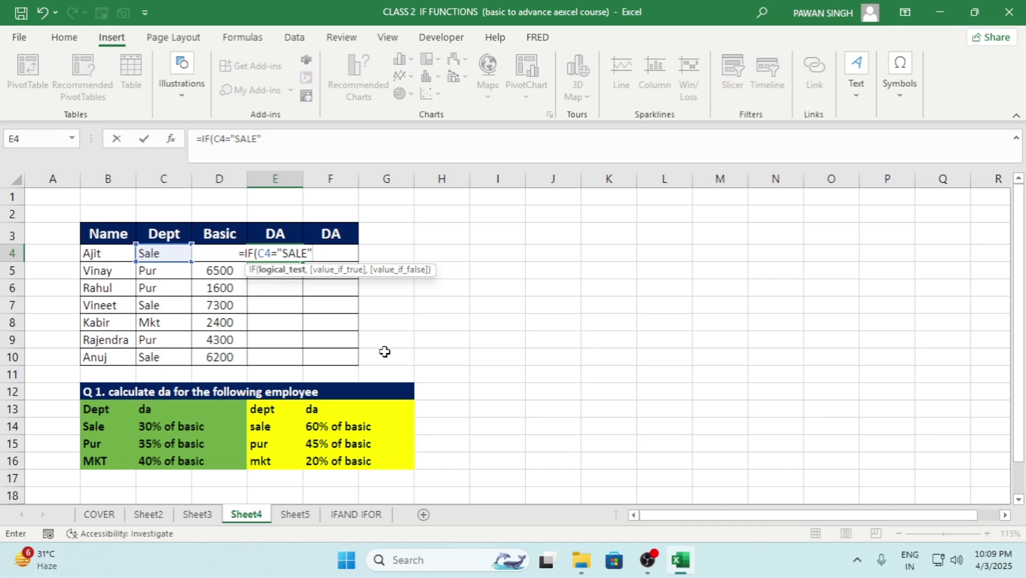
pyautogui.press('Return')
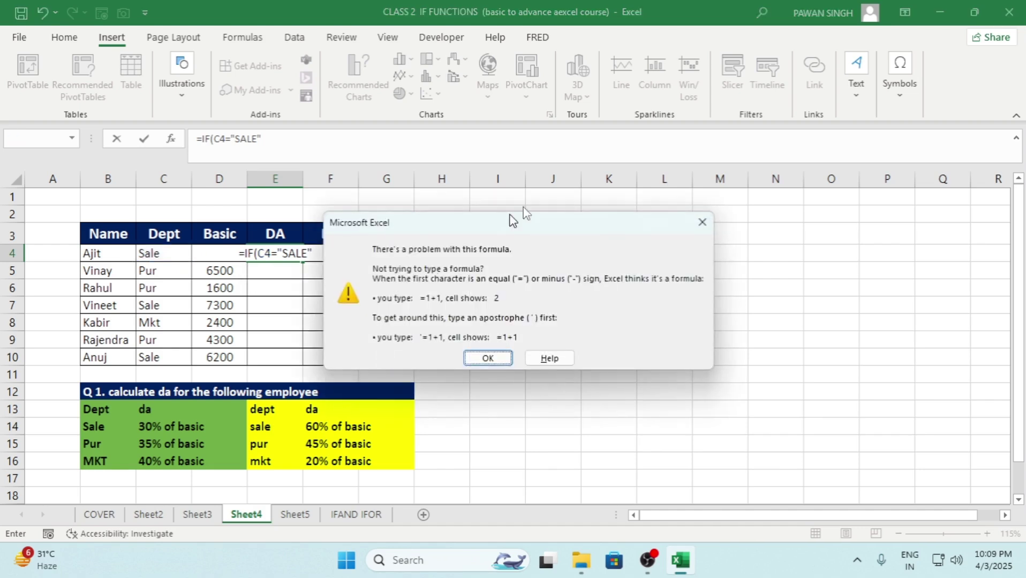
pyautogui.click(702, 221)
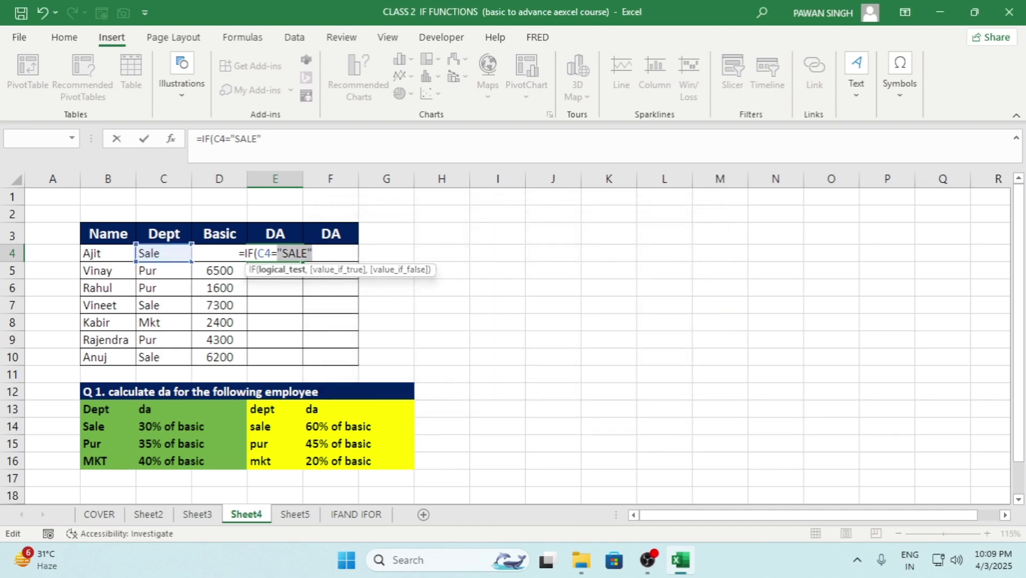
# Add D4*30% as the value if true in E4's IF formula
pyautogui.press('Right')
pyautogui.write(',')
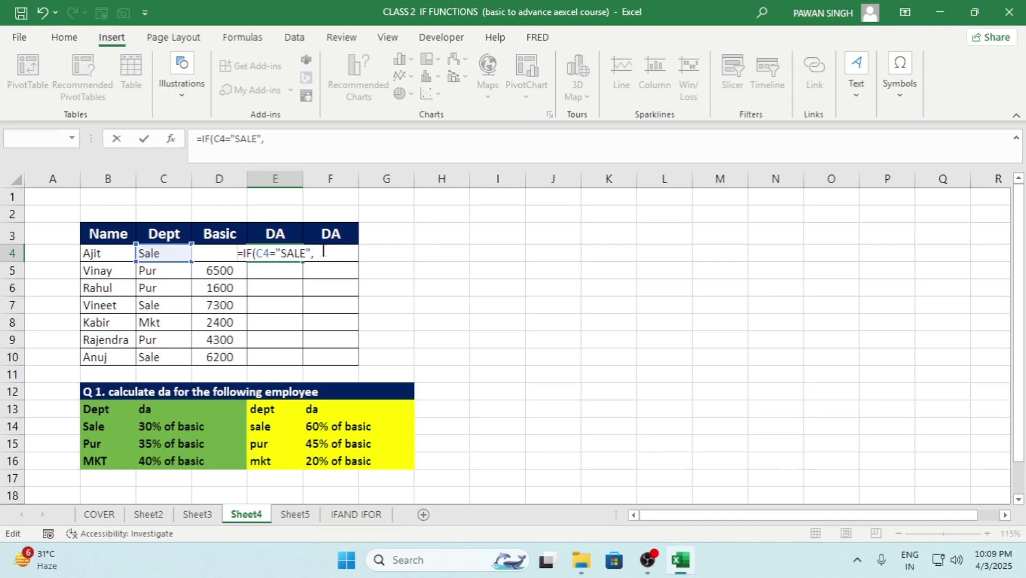
pyautogui.click(235, 233)
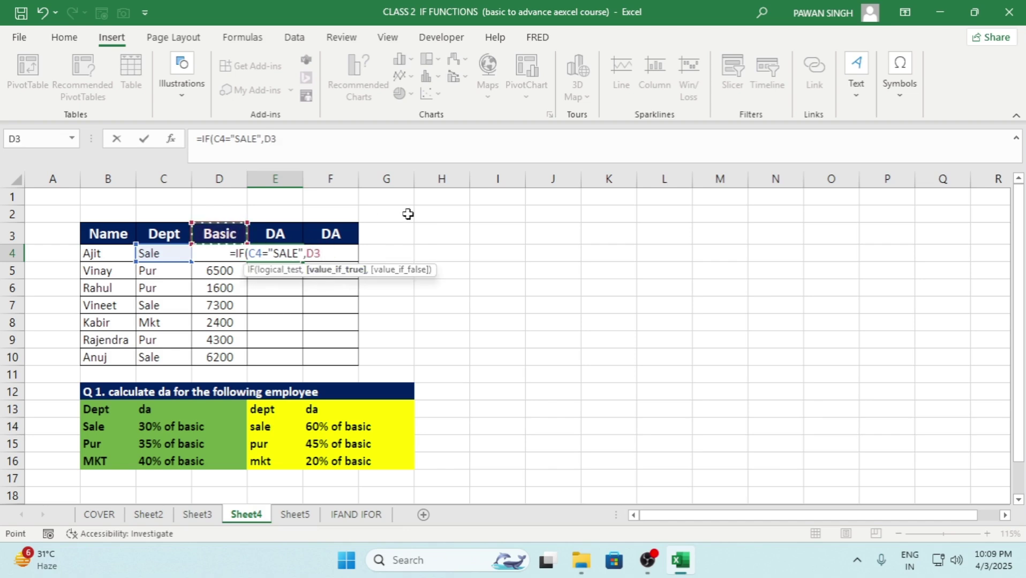
pyautogui.press('Down')
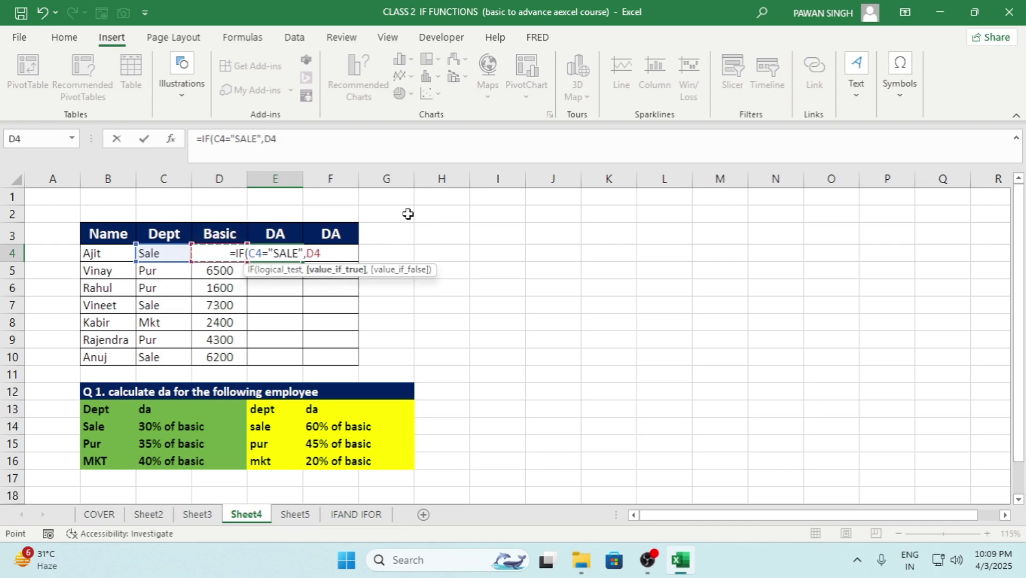
pyautogui.write('*30')
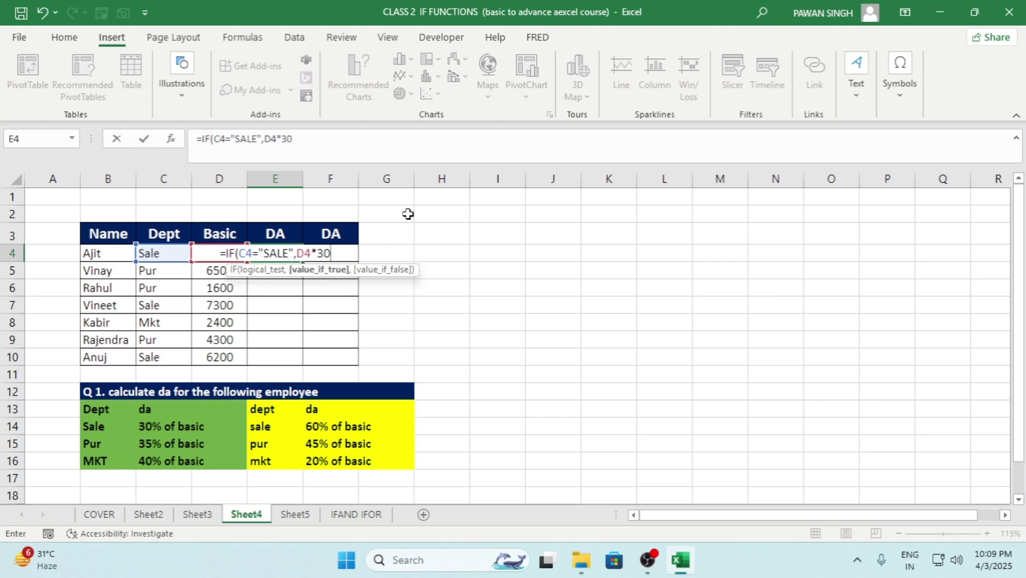
pyautogui.write('%')
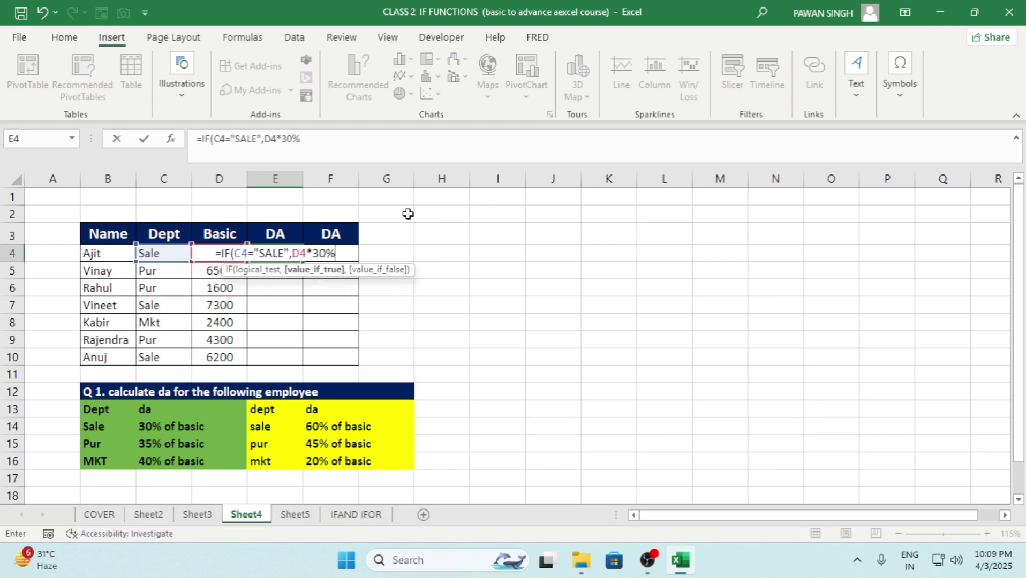
# Nest a second IF as the value if false in E4's formula, with the logical test C4="PUR"
pyautogui.write(',IF')
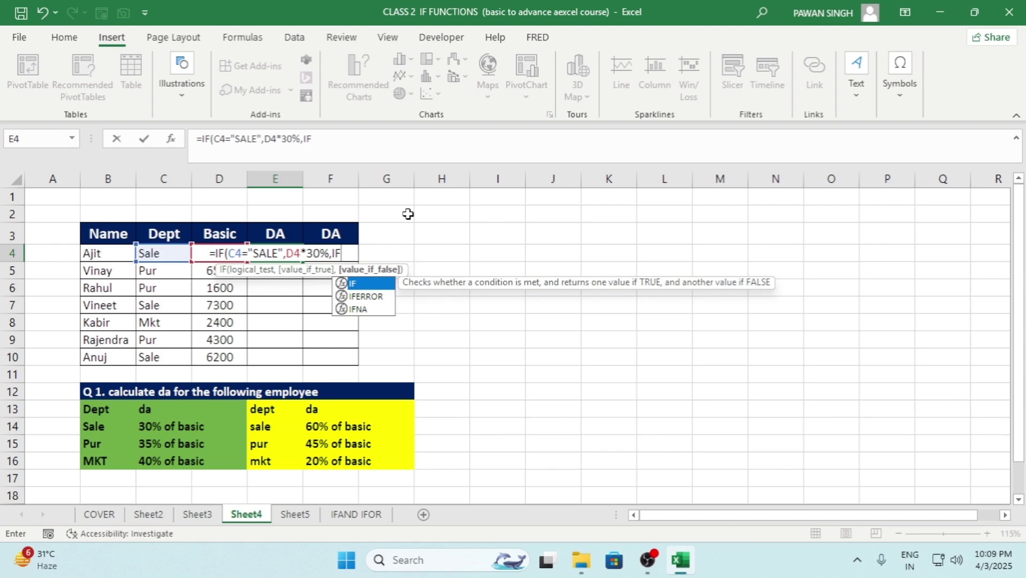
pyautogui.write('(')
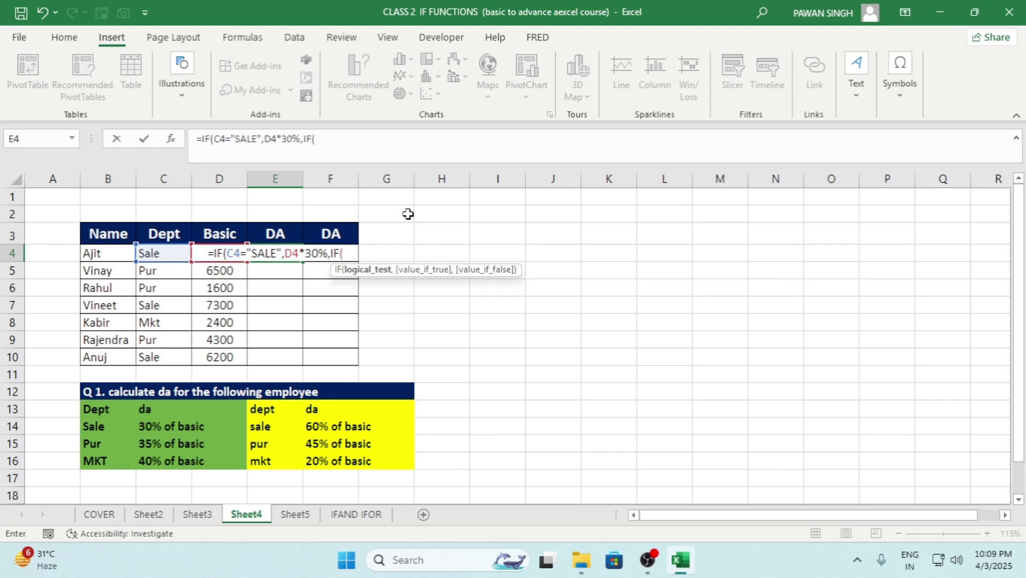
pyautogui.press('Left')
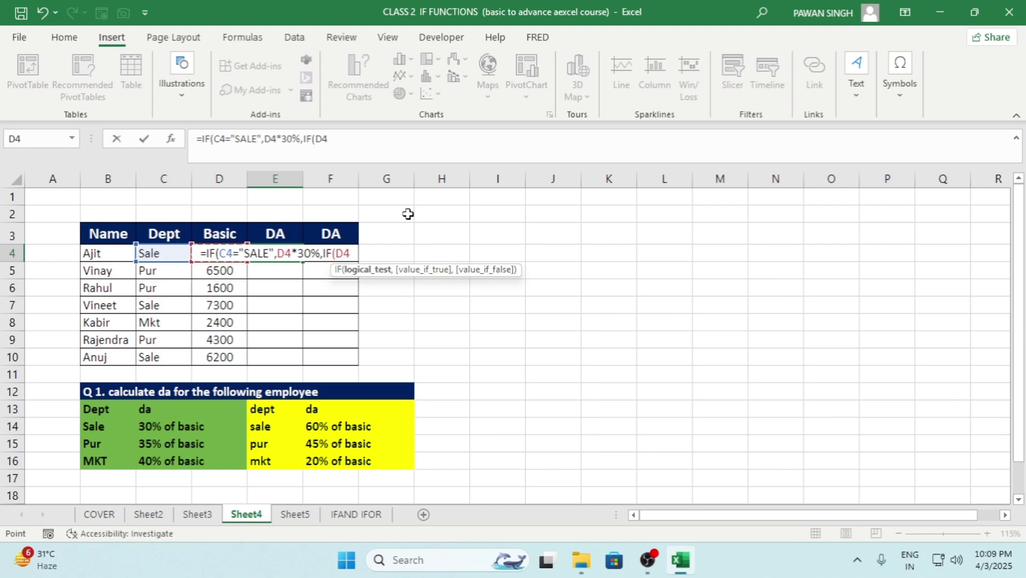
pyautogui.press('Left')
pyautogui.write('=')
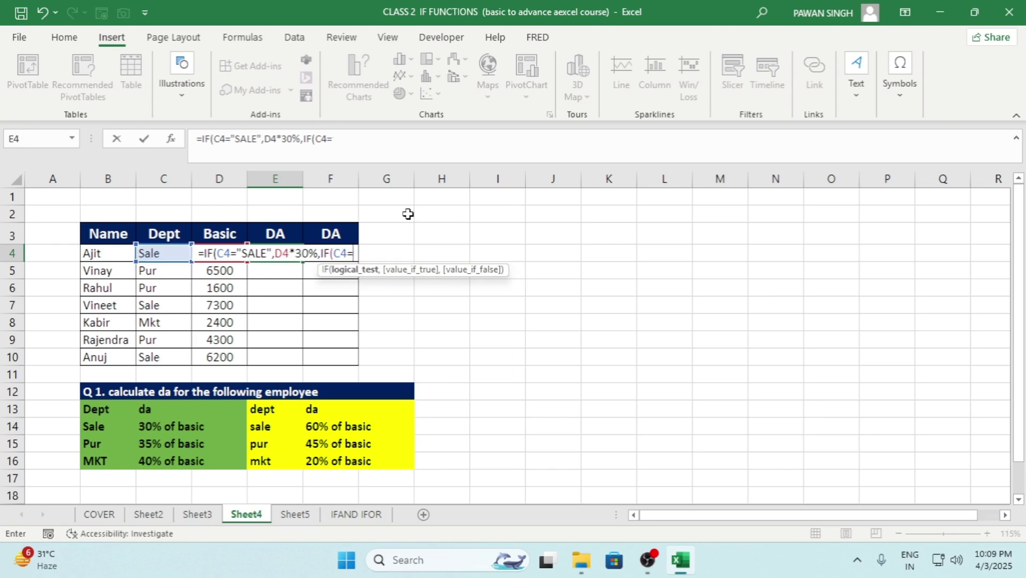
pyautogui.write('"PUR')
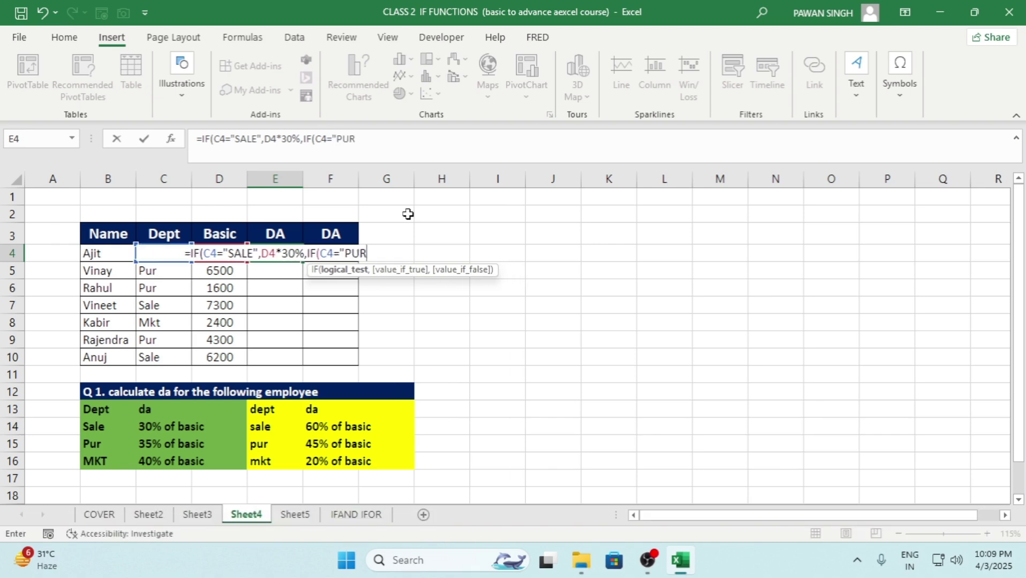
pyautogui.write('"')
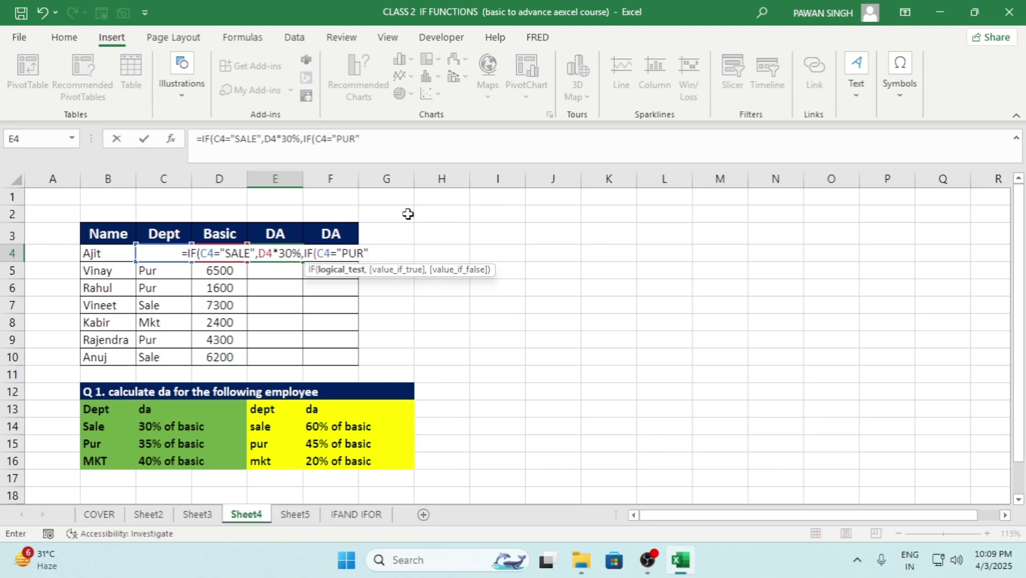
# Add D4*35% as the value if true of the nested PUR condition in E4's formula
pyautogui.write(',')
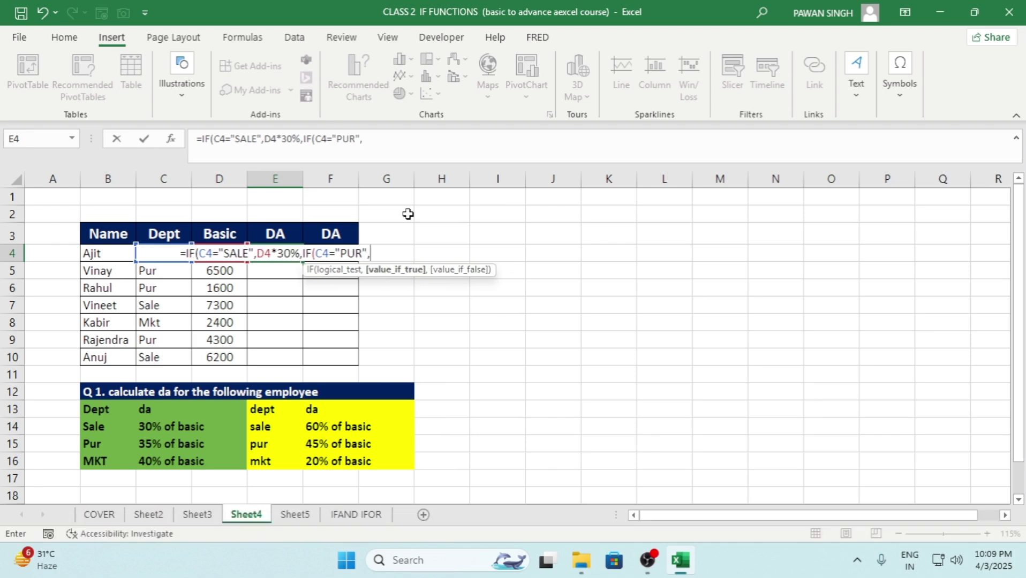
pyautogui.press('Left')
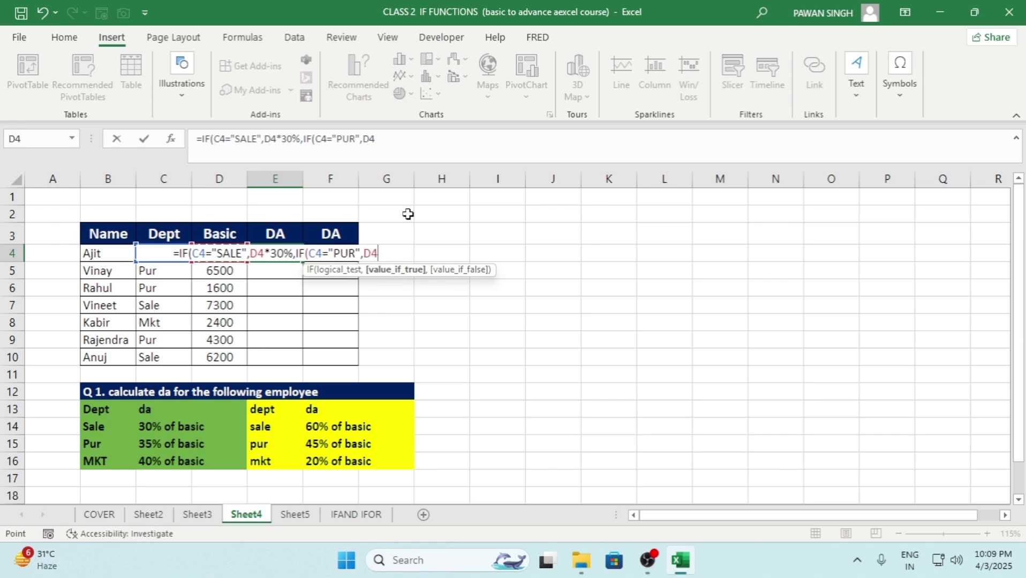
pyautogui.write('*35')
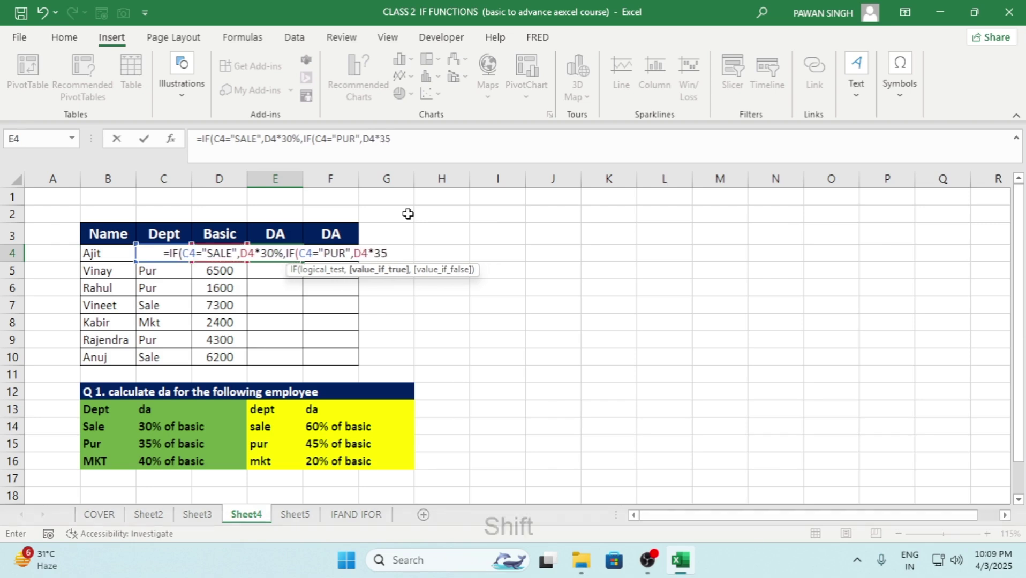
pyautogui.write('%,IF')
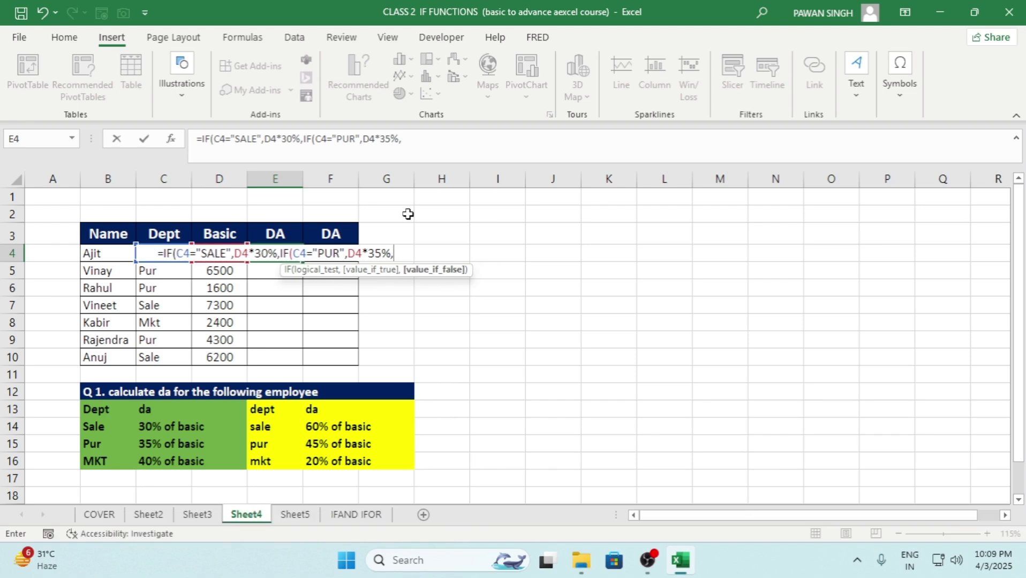
# Nest a third IF in E4's formula with the logical test C4="MKT"
pyautogui.write('(')
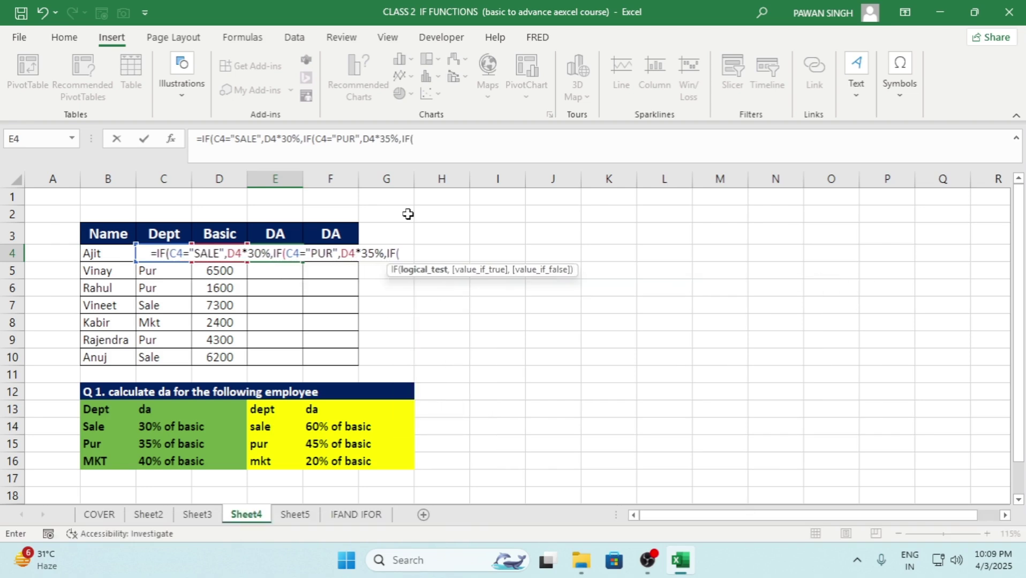
pyautogui.press('Left')
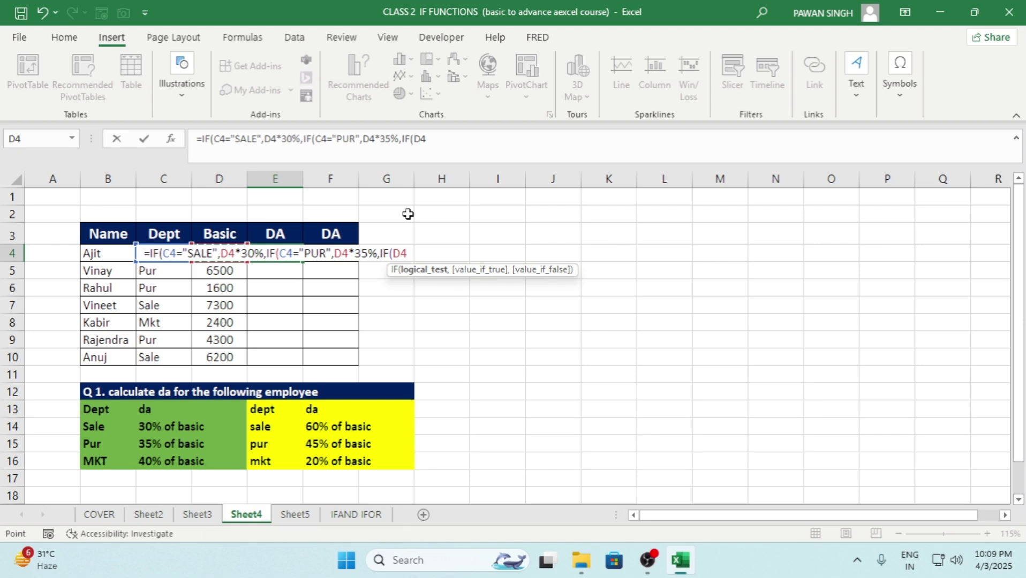
pyautogui.press('Left')
pyautogui.write('="')
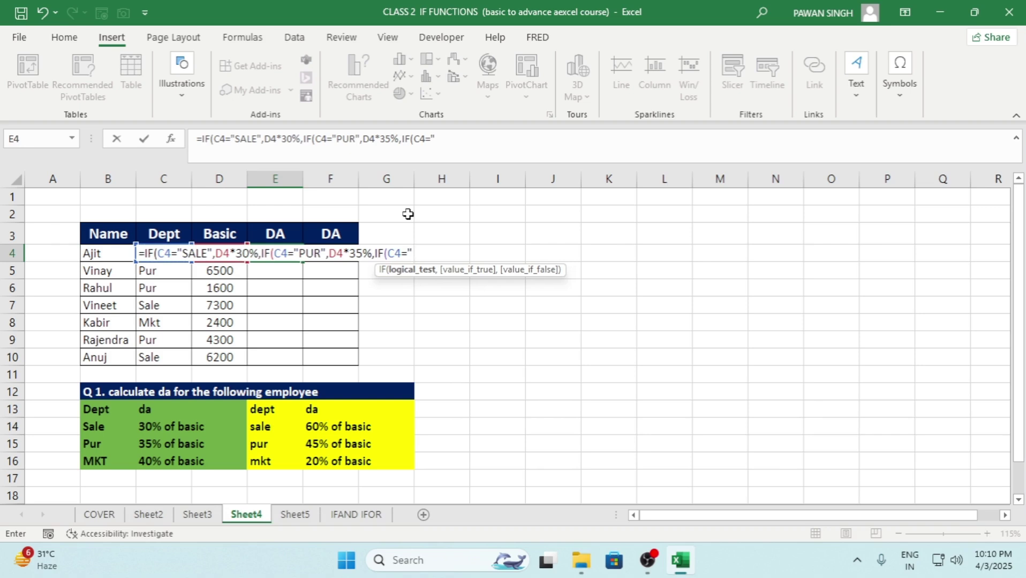
pyautogui.write('m')
pyautogui.press('BackSpace')
pyautogui.write('M')
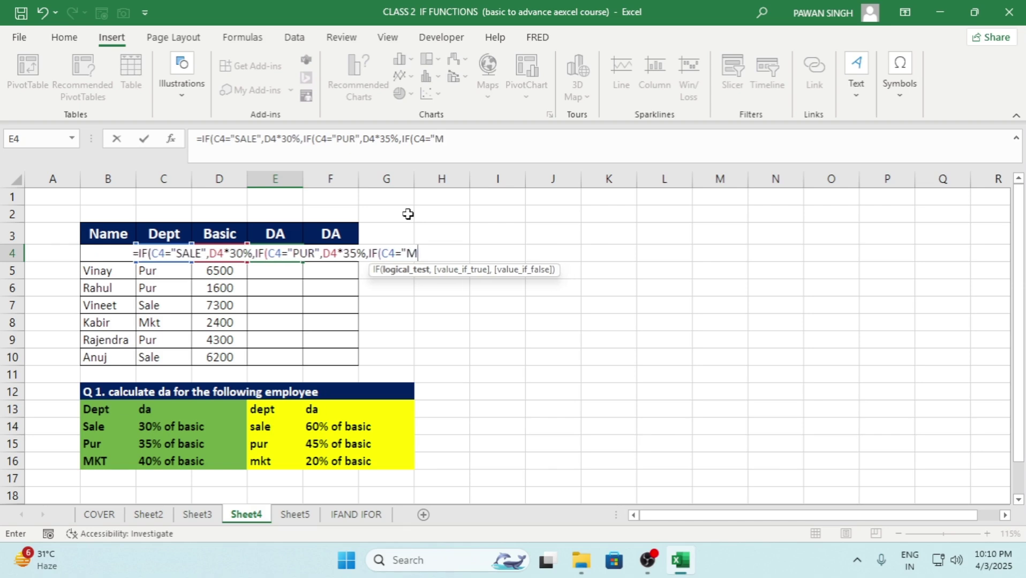
pyautogui.write('KT')
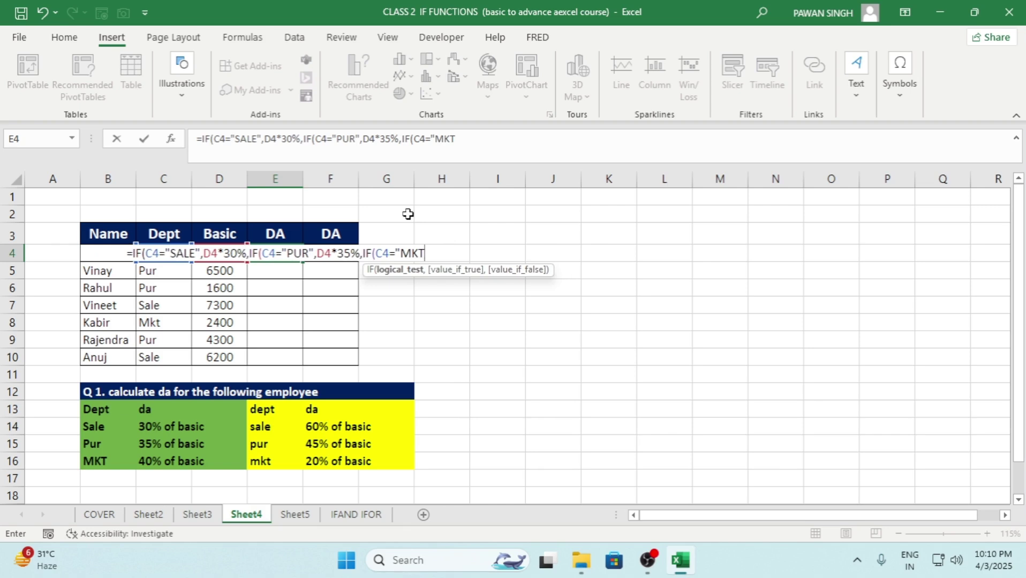
pyautogui.write('"')
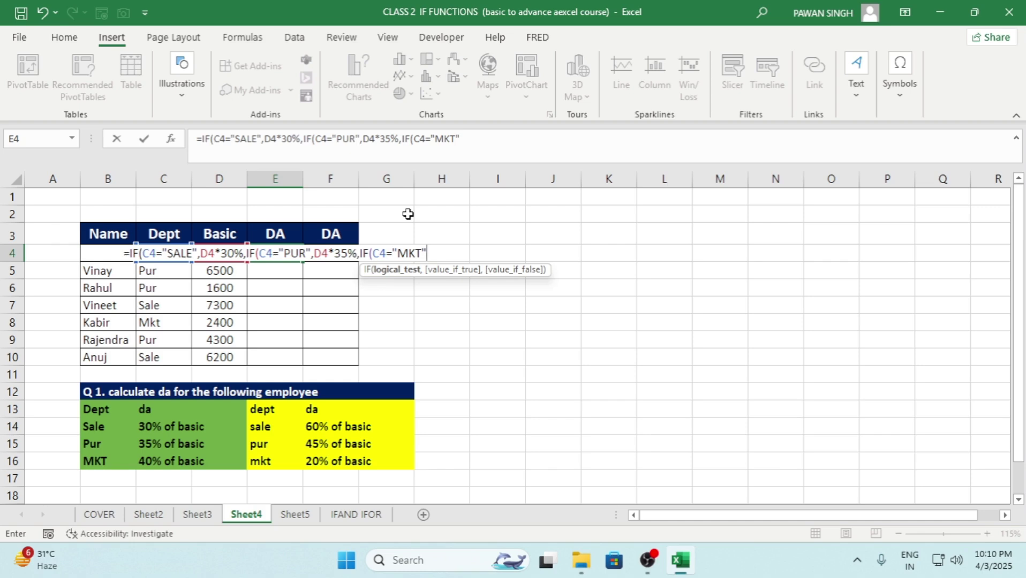
# Add D4*40% as the value if true of the MKT condition, leaving the formula's parentheses open
pyautogui.write(',')
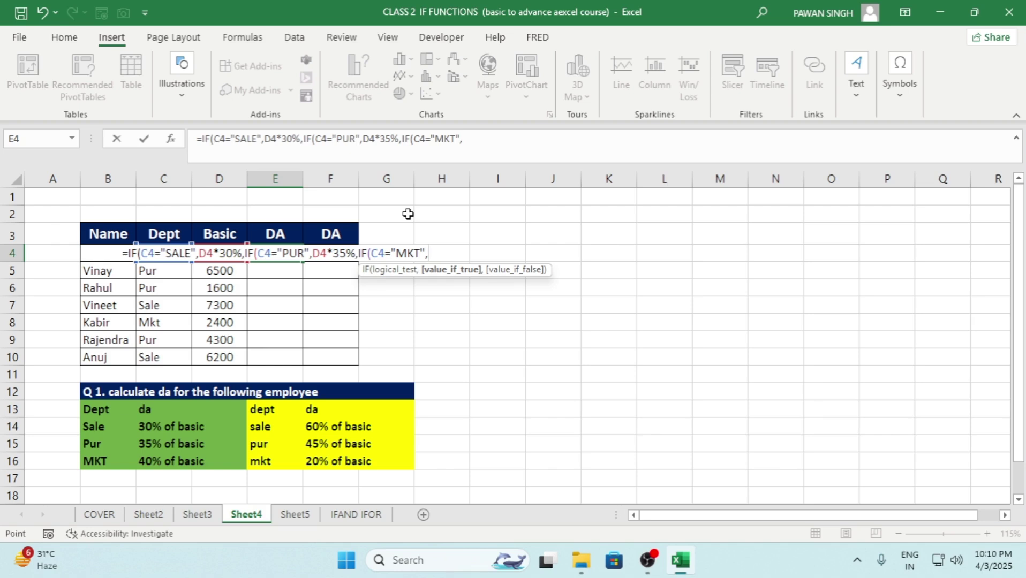
pyautogui.press('Left')
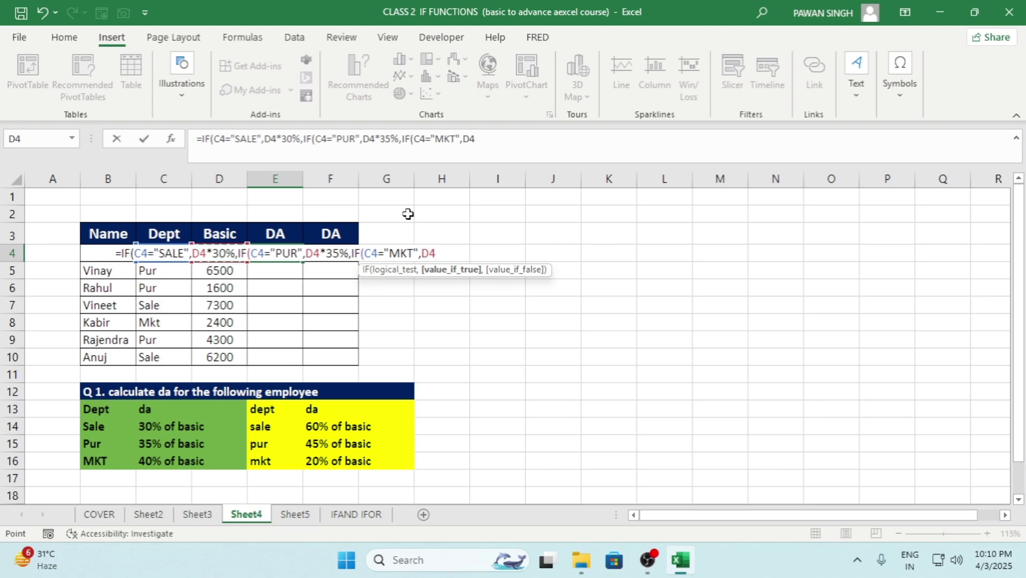
pyautogui.write('*40')
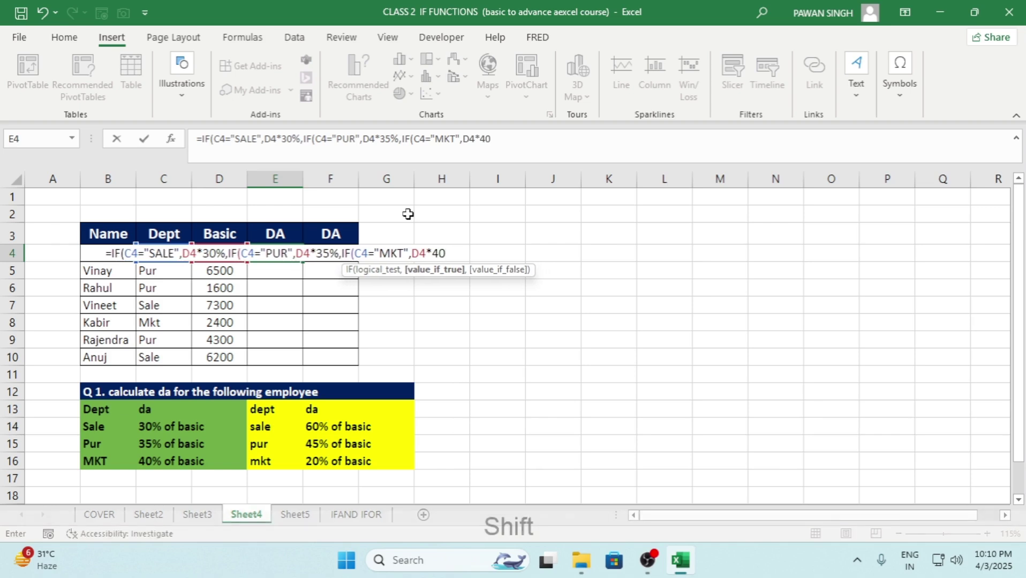
pyautogui.write('%))')
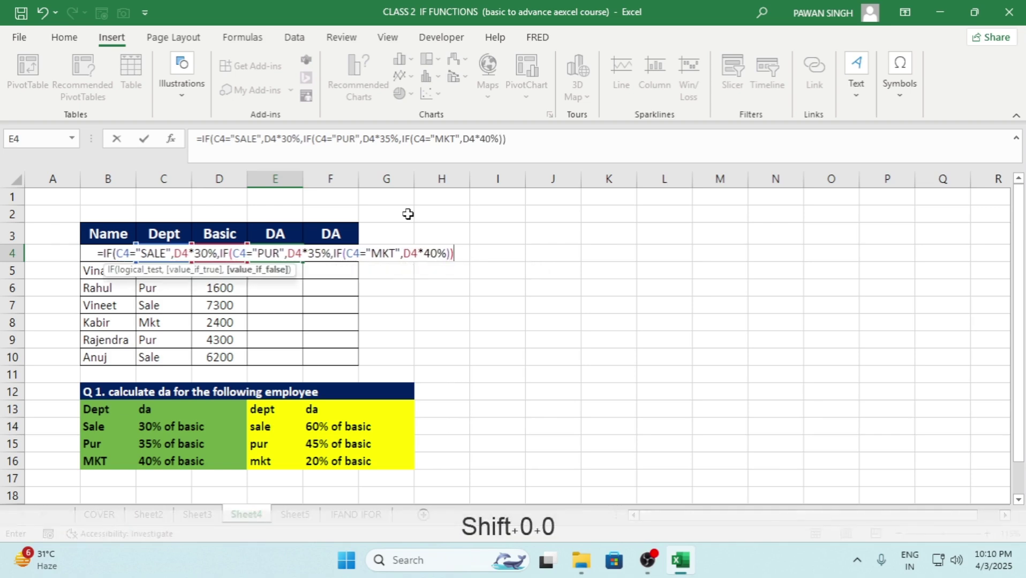
pyautogui.press('BackSpace')
pyautogui.press('BackSpace')
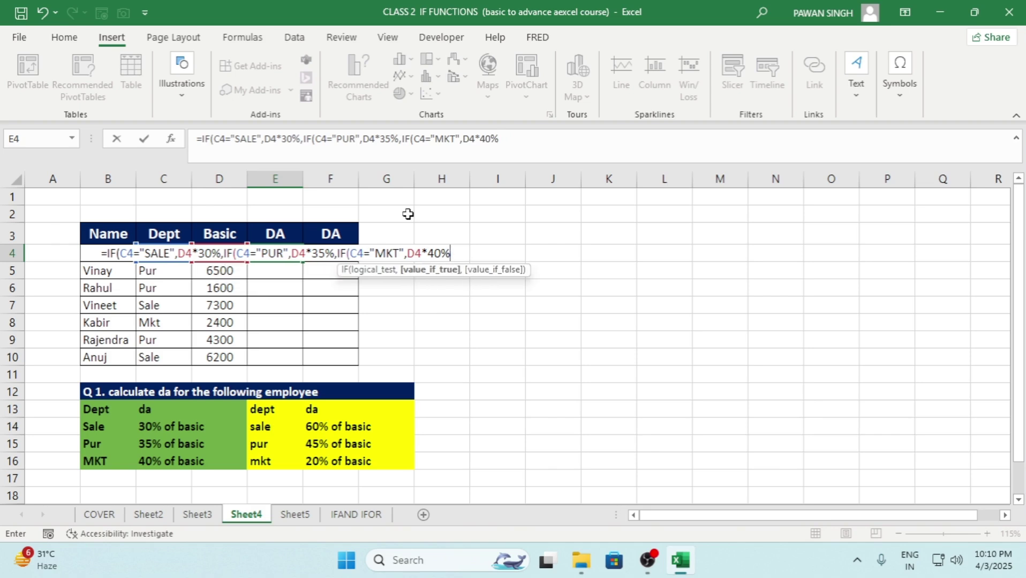
# Finish E4's formula with 0 as the last value if false, and fill it down the first DA column to E10
pyautogui.write(',')
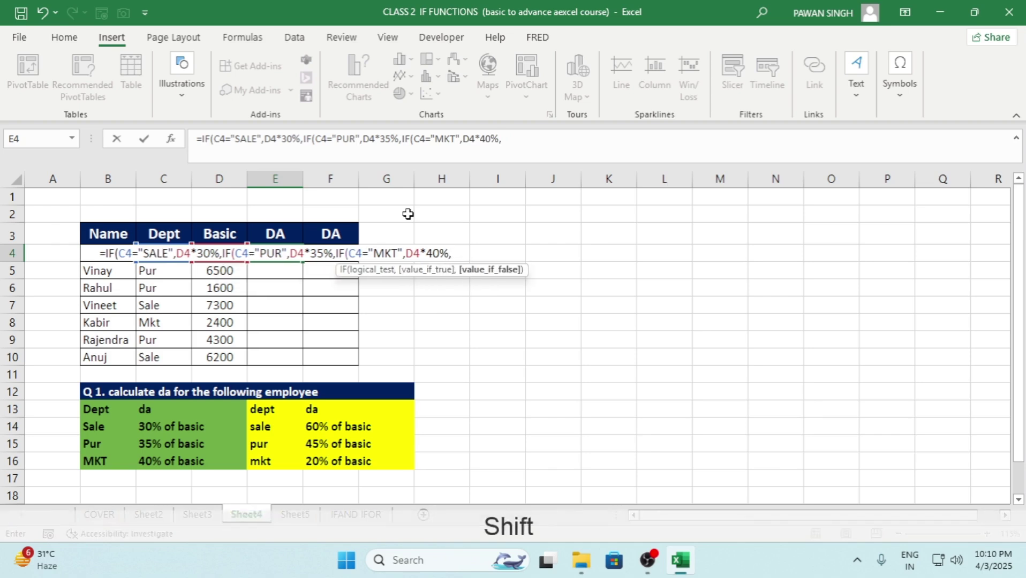
pyautogui.write('0')
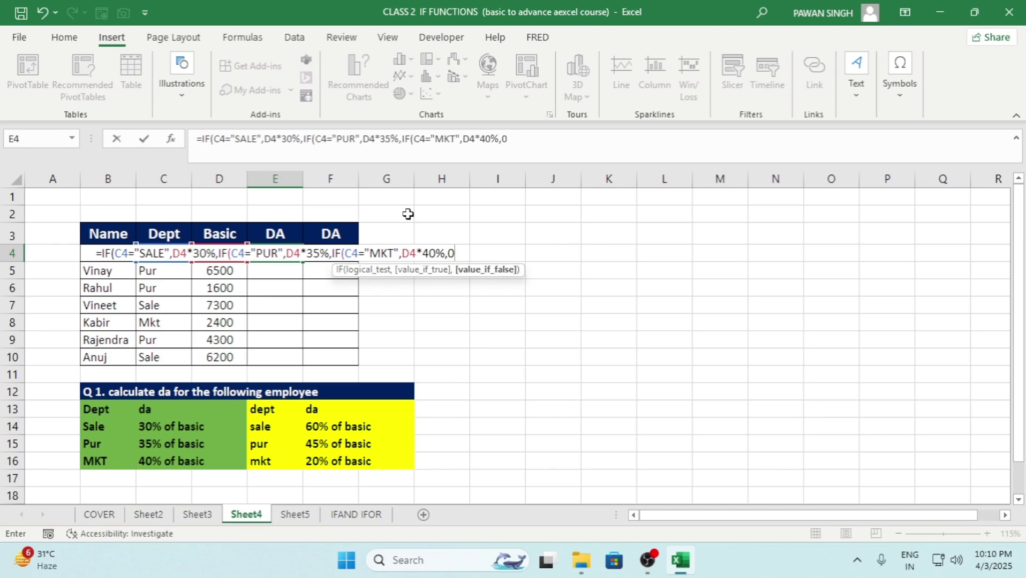
pyautogui.write(')')
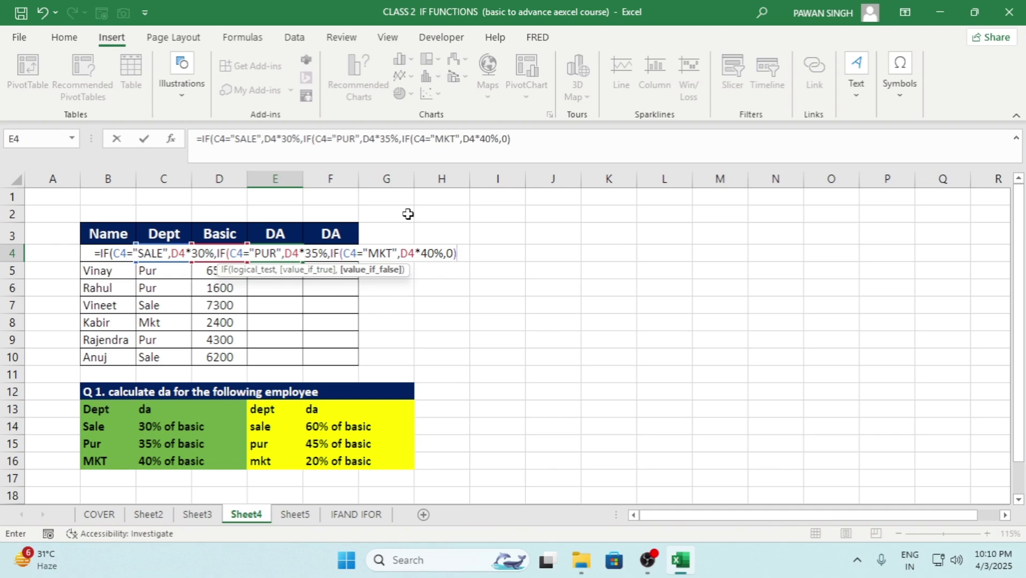
pyautogui.write('))')
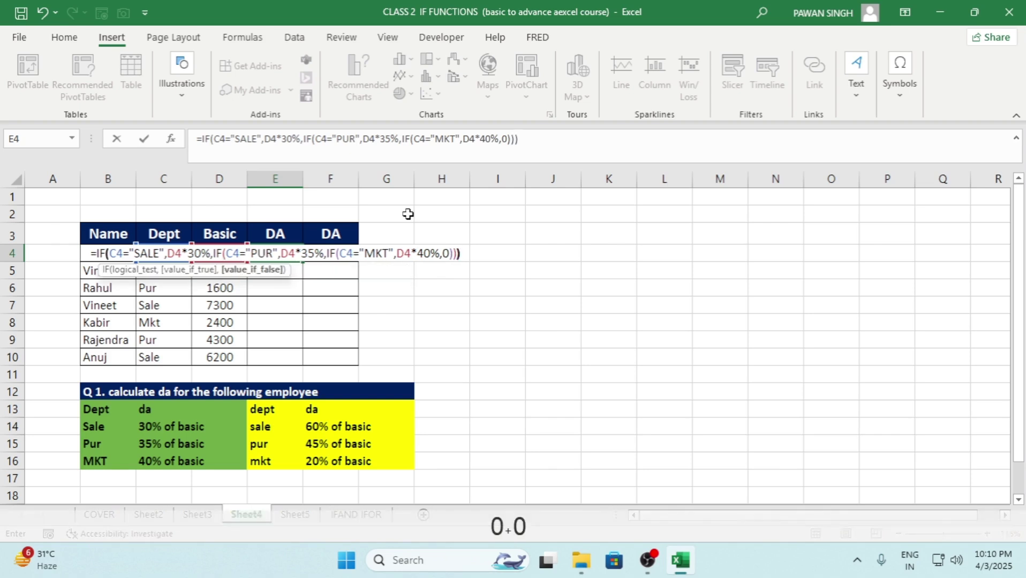
pyautogui.press('Return')
pyautogui.press('Up')
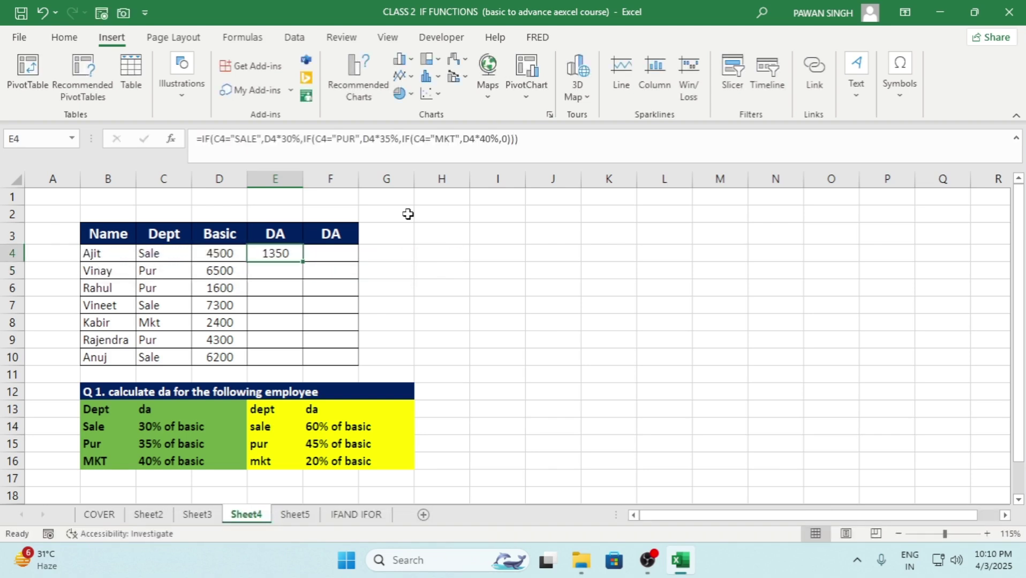
pyautogui.doubleClick(304, 262)
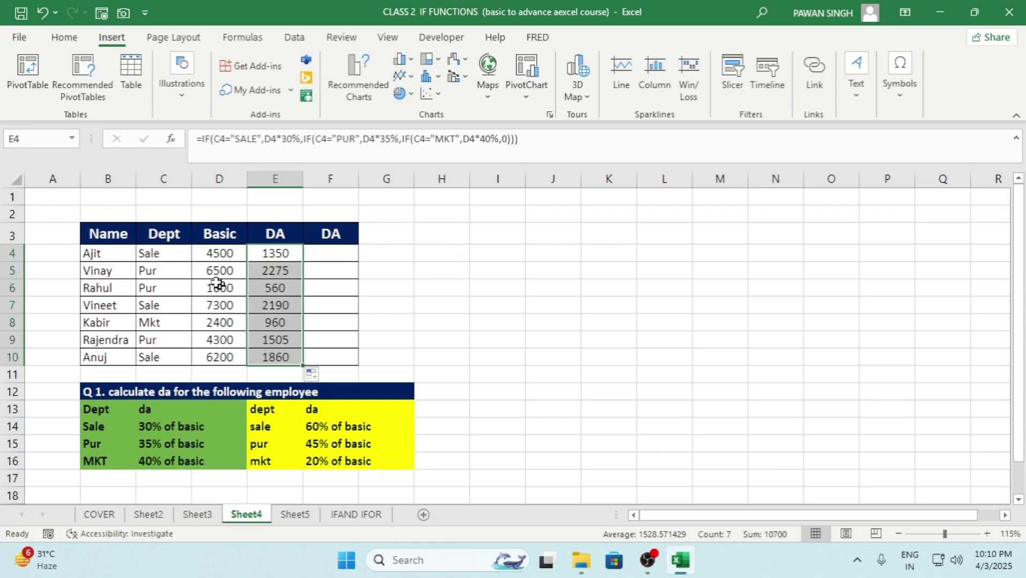
# Check the calculated DA of the first employees against their departments and the green 30%, 35% and 40% criteria
pyautogui.click(162, 273)
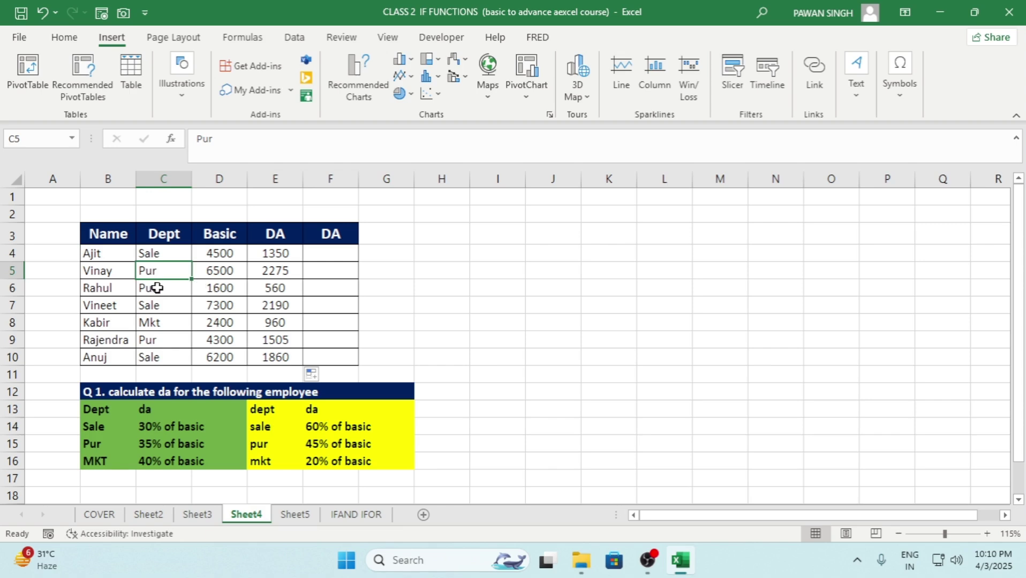
pyautogui.click(155, 289)
pyautogui.click(282, 281)
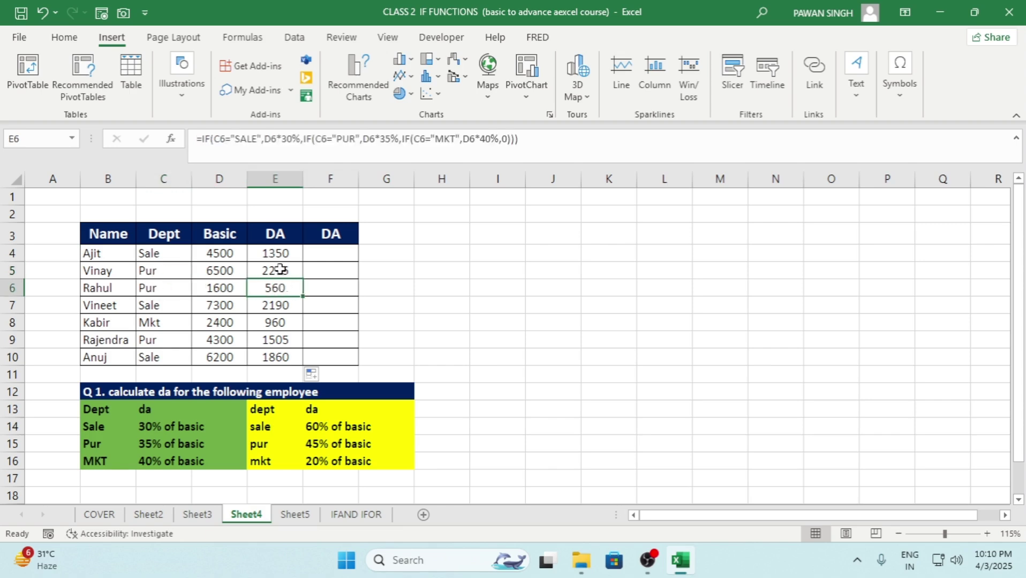
pyautogui.click(279, 264)
pyautogui.click(167, 254)
pyautogui.click(288, 256)
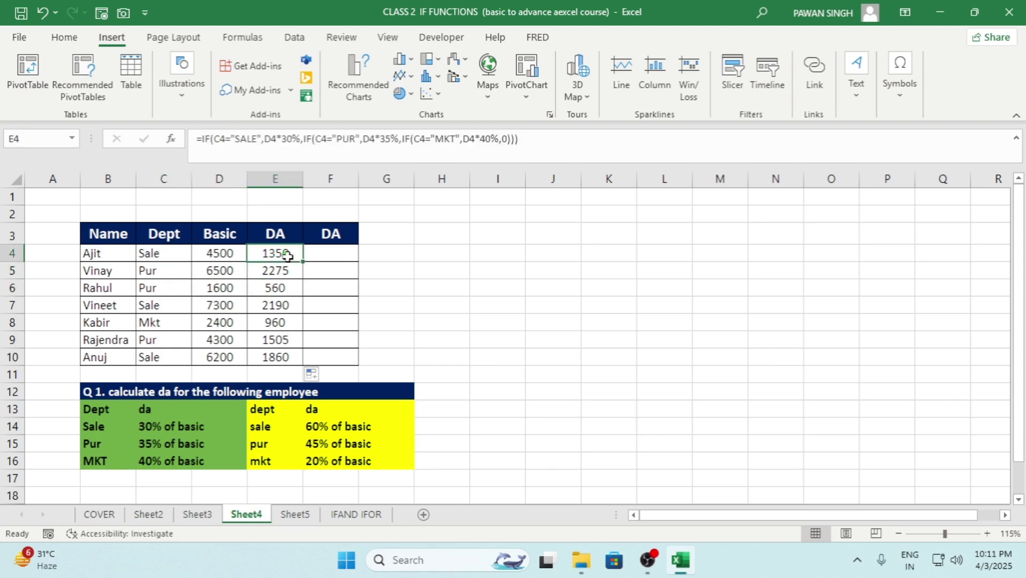
pyautogui.click(147, 276)
pyautogui.click(149, 431)
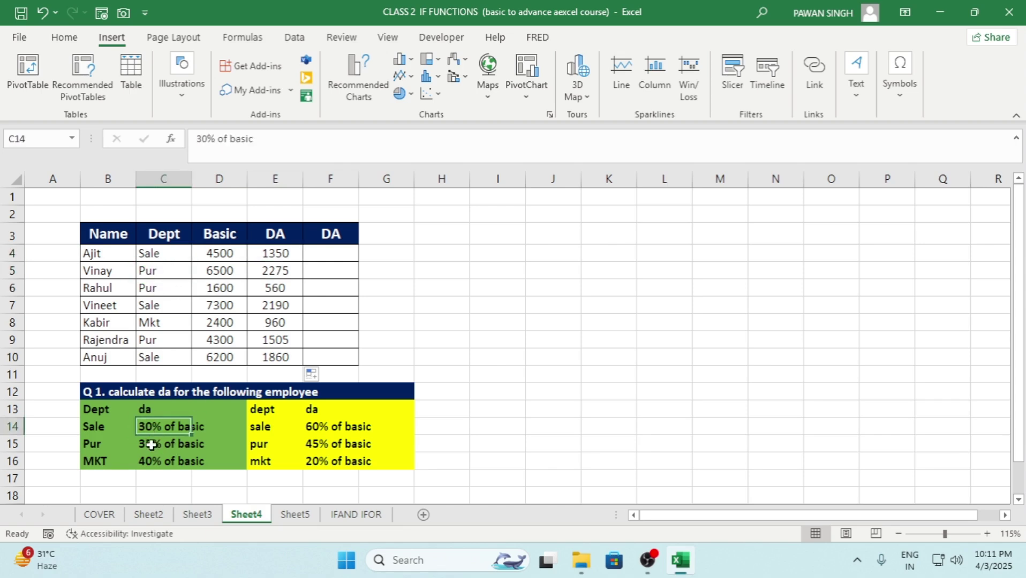
pyautogui.click(158, 446)
pyautogui.click(152, 458)
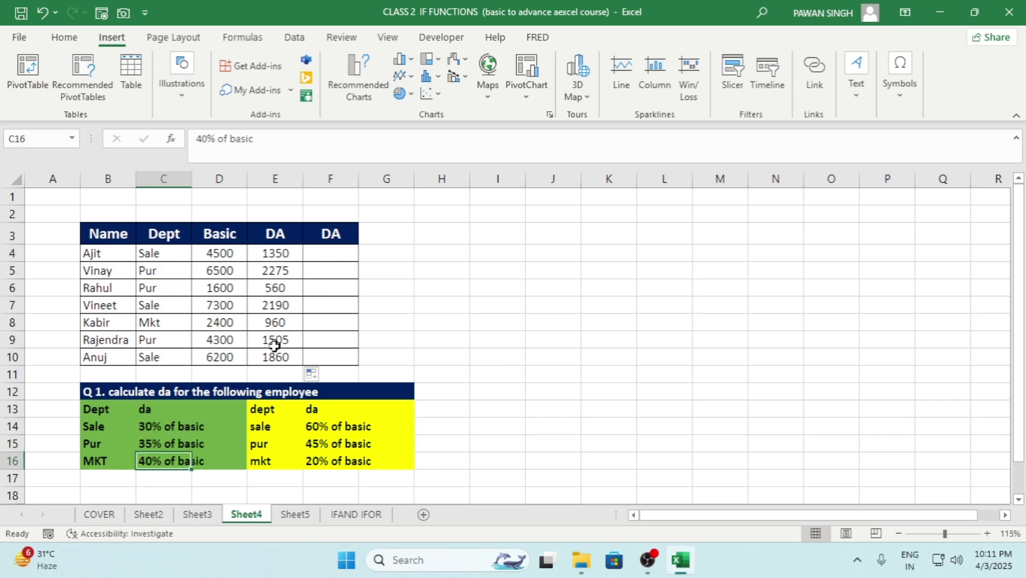
# Change the department in C9 to ADMIN to test the DA formula, and check the result in E9
pyautogui.click(158, 307)
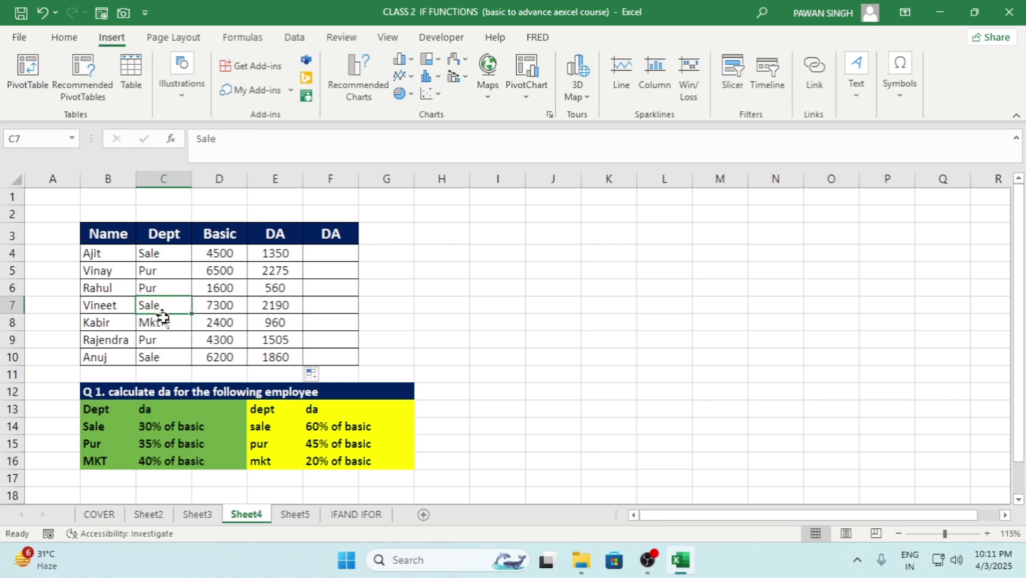
pyautogui.click(163, 324)
pyautogui.click(163, 342)
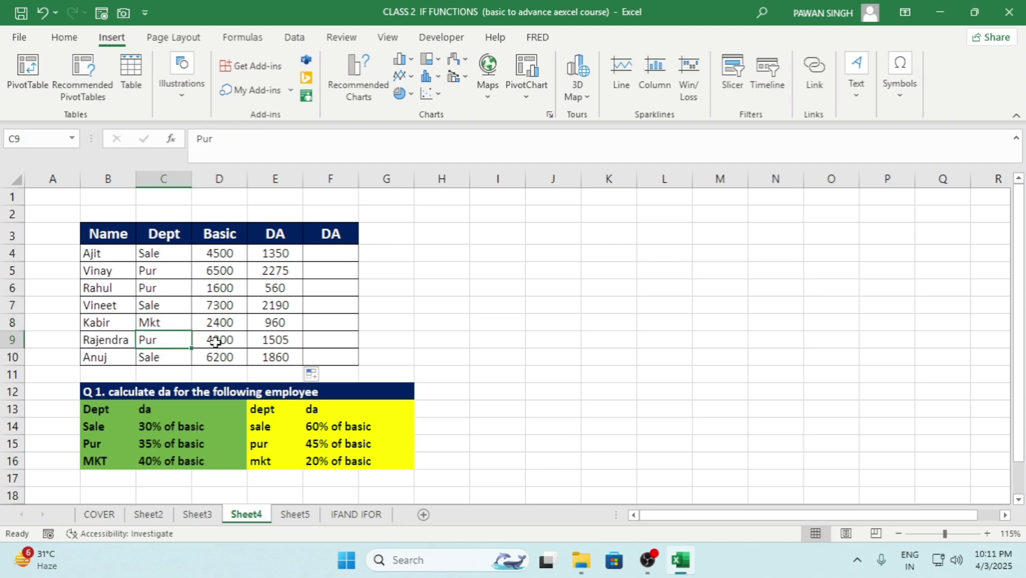
pyautogui.write('ADMIN')
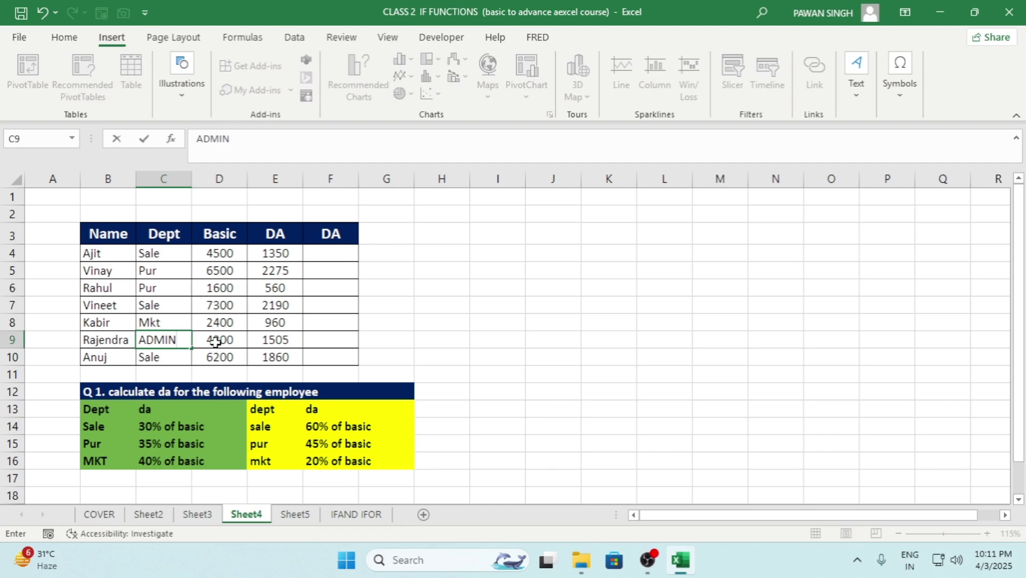
pyautogui.press('Return')
pyautogui.press('Up')
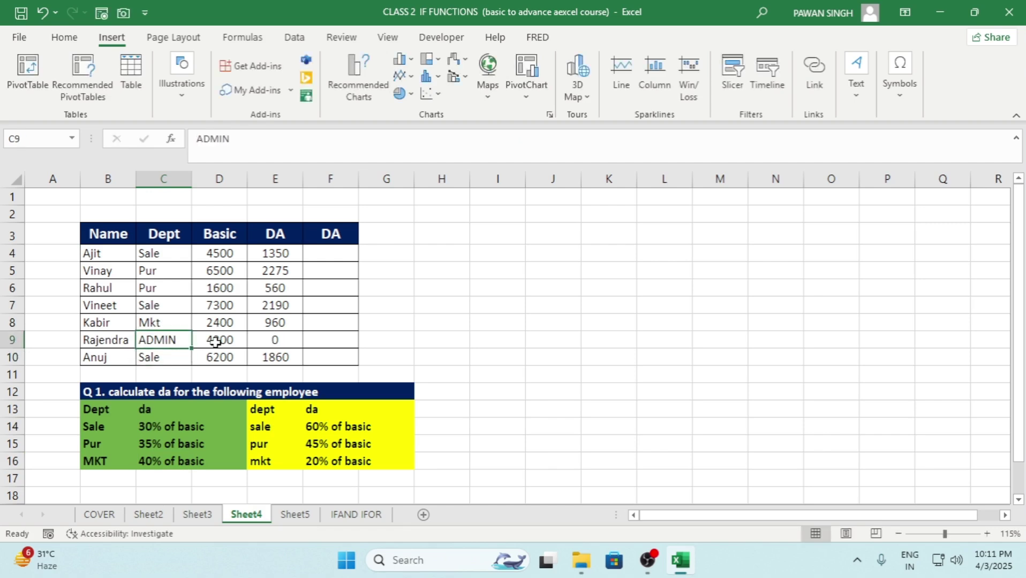
pyautogui.press('Right')
pyautogui.press('Right')
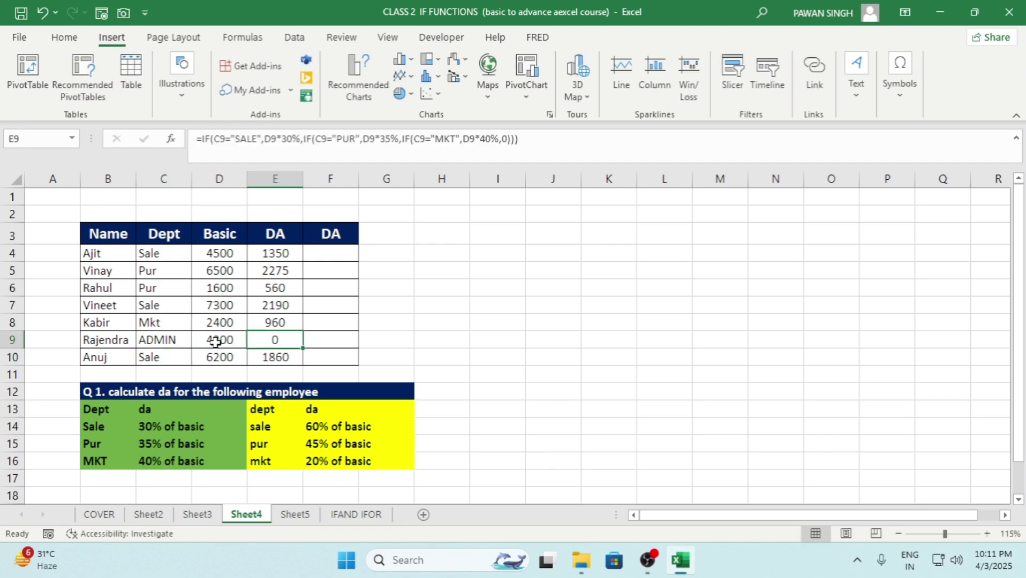
# Review the last value if false in E4's nested IF, and compare both DA columns with the yellow 60%, 45% and 20% criteria
pyautogui.click(283, 251)
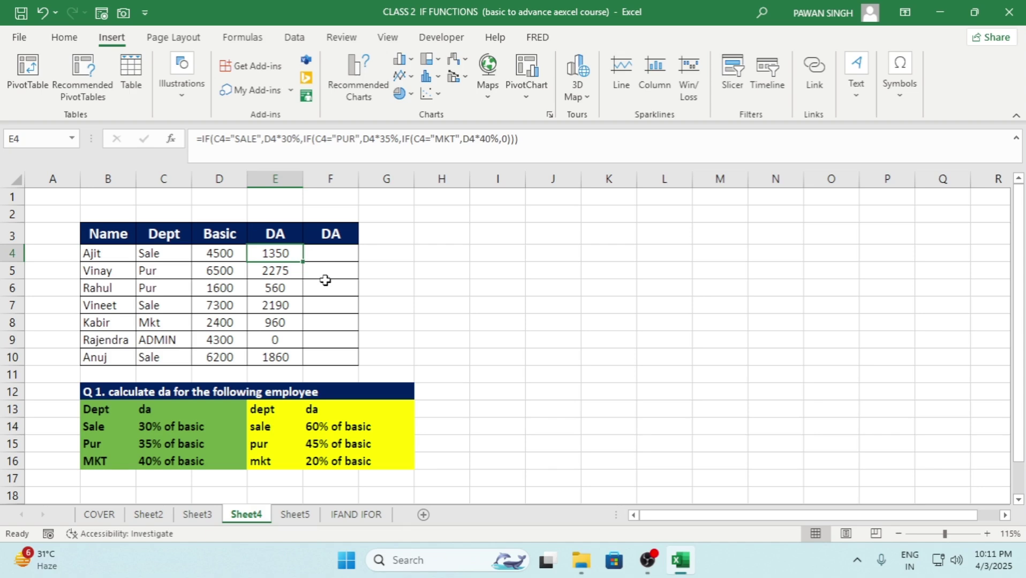
pyautogui.press('F2')
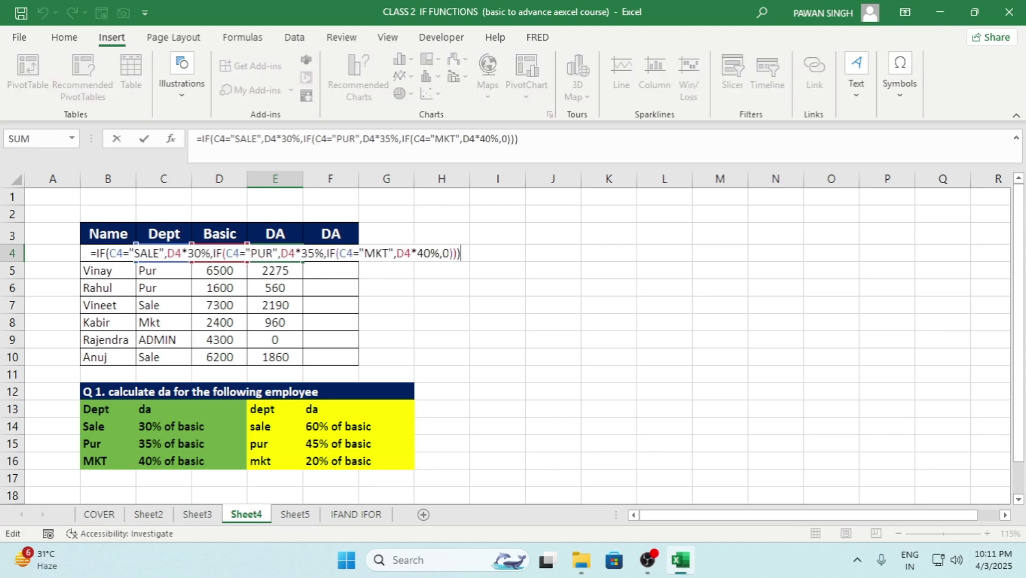
pyautogui.click(443, 252)
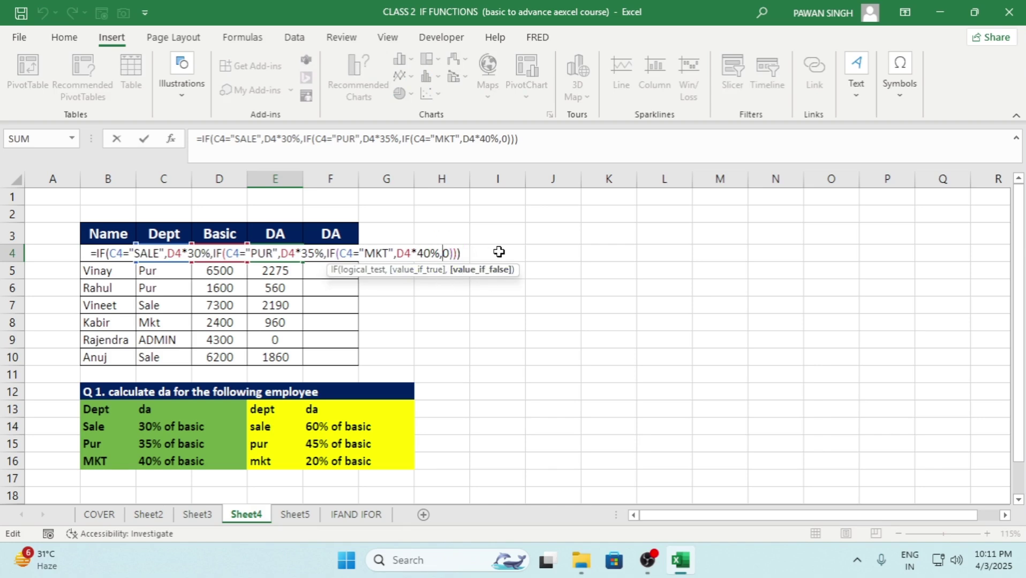
pyautogui.press('Return')
pyautogui.press('Up')
pyautogui.press('Right')
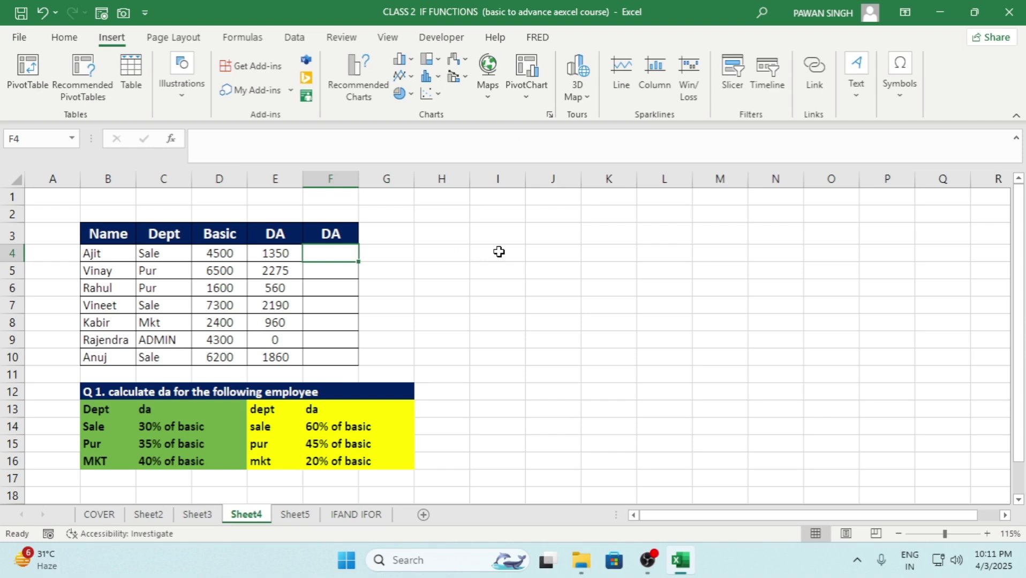
pyautogui.moveTo(271, 412); pyautogui.dragTo(396, 462)
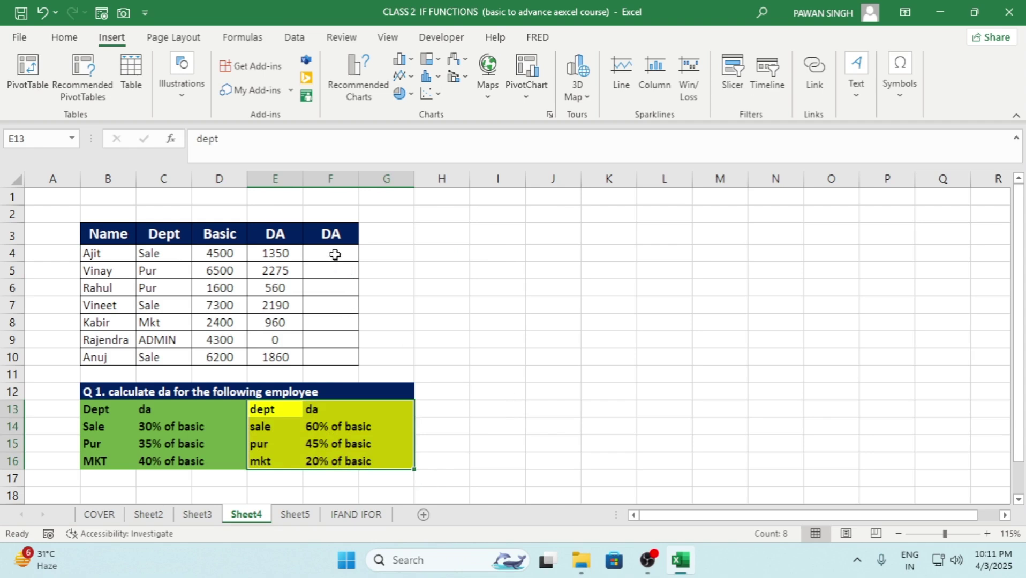
pyautogui.moveTo(335, 255); pyautogui.dragTo(333, 350)
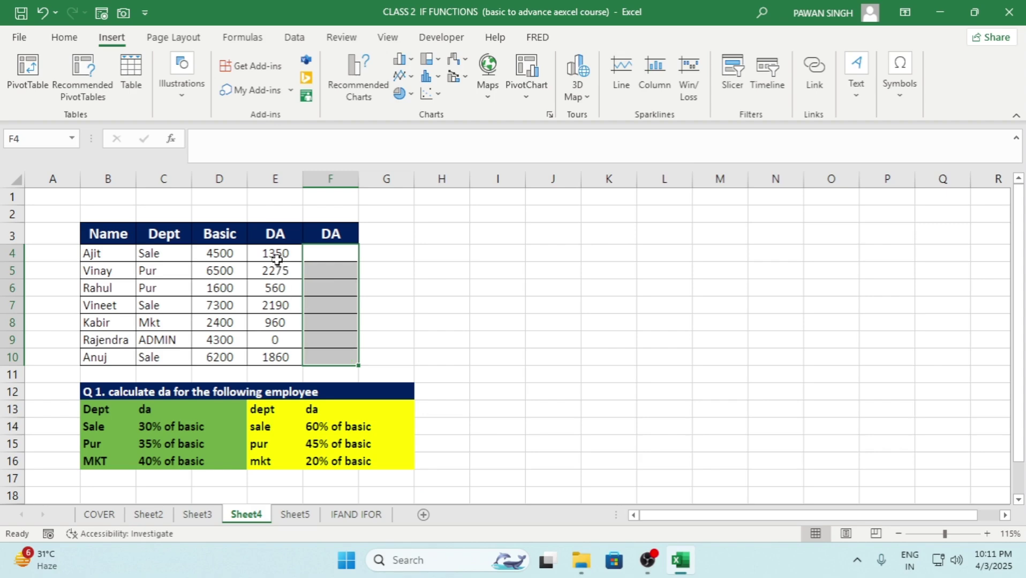
pyautogui.moveTo(276, 260); pyautogui.dragTo(274, 357)
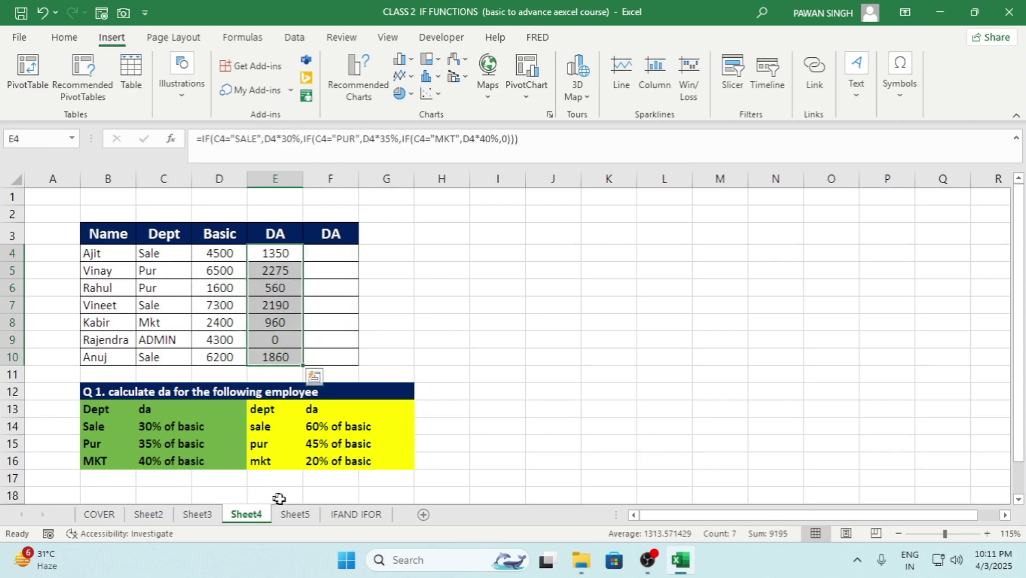
# Open Sheet5 and look over the Basic and empty Post columns of its employee table
pyautogui.click(295, 515)
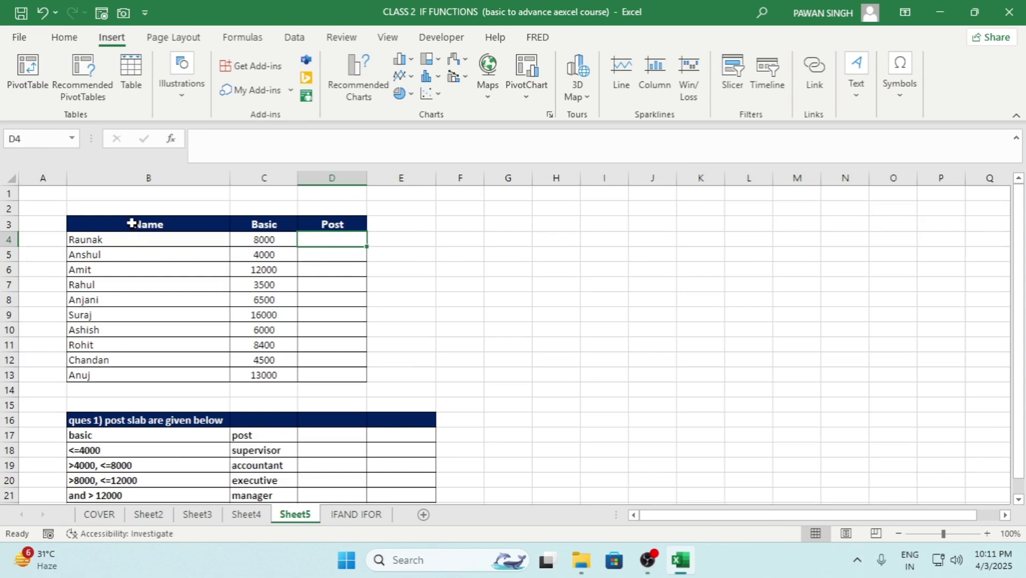
pyautogui.click(131, 224)
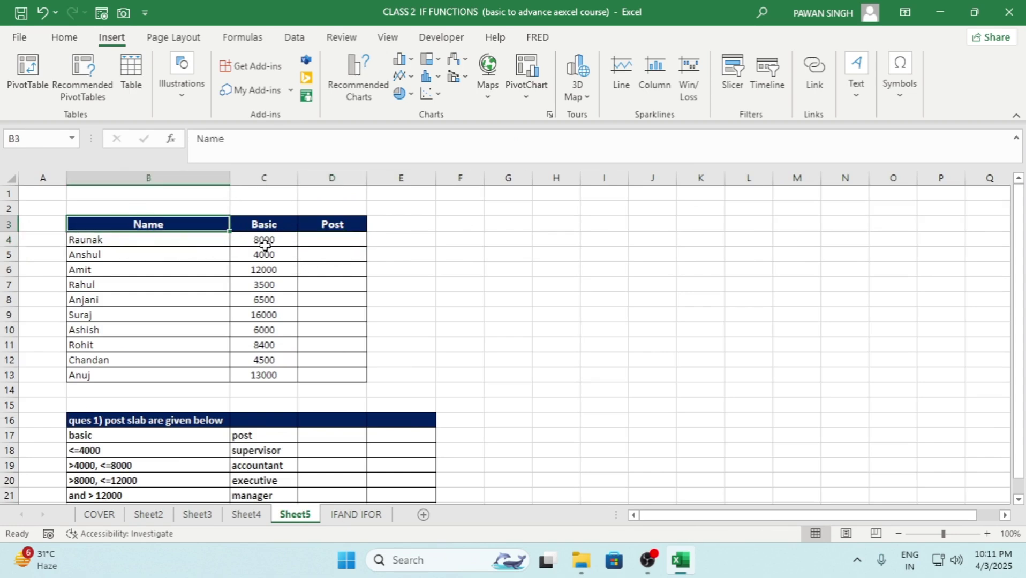
pyautogui.moveTo(264, 245); pyautogui.dragTo(278, 356)
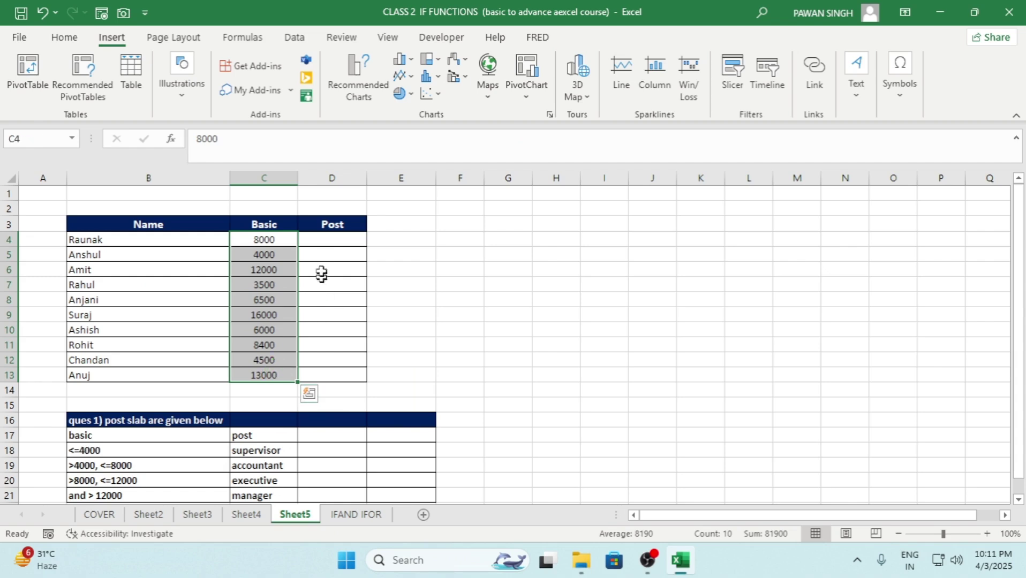
pyautogui.moveTo(328, 240); pyautogui.dragTo(333, 372)
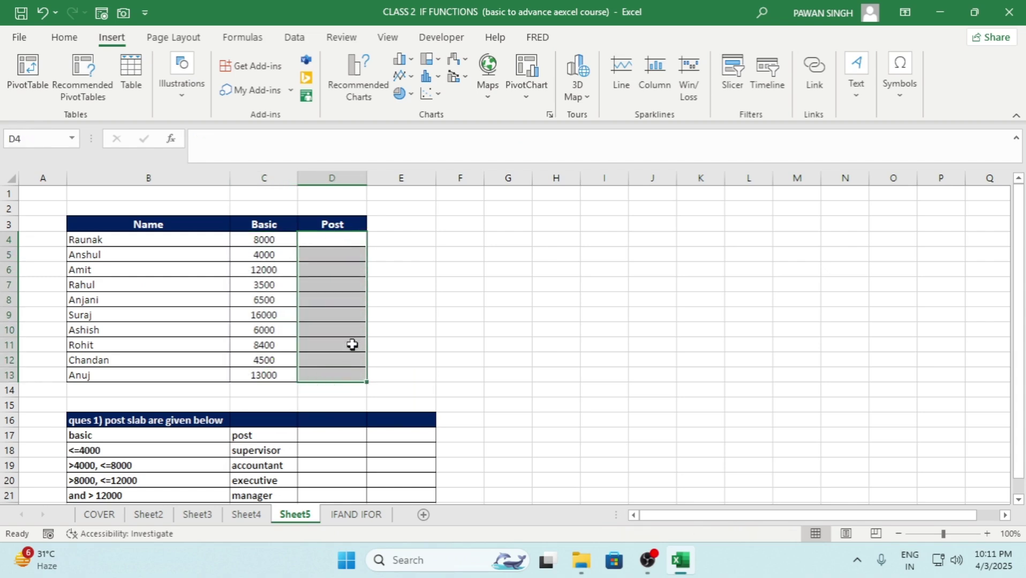
pyautogui.scroll(-1, 337, 348)
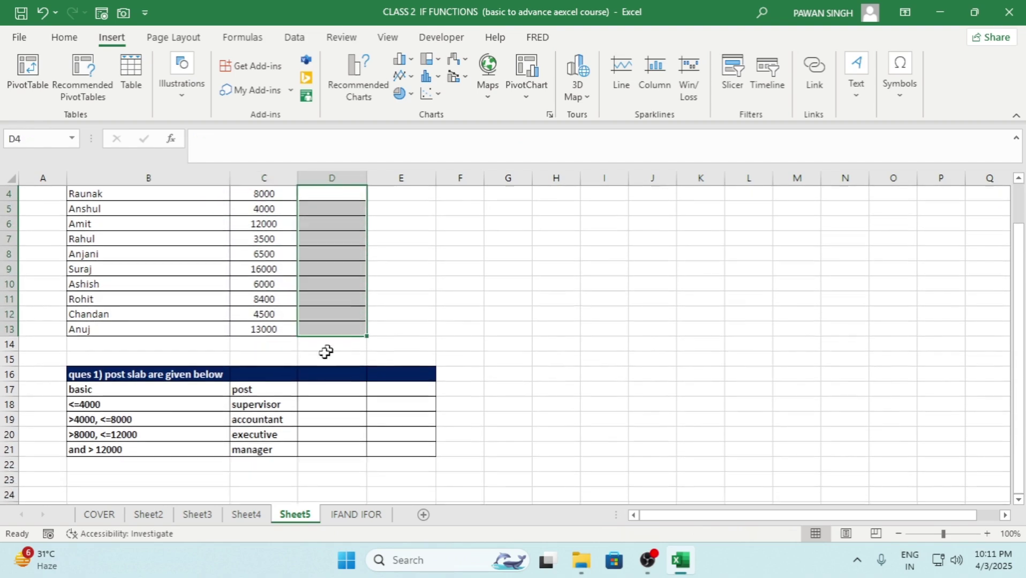
# Examine the post slab table, matching each basic pay range with its post from supervisor to manager
pyautogui.click(99, 392)
pyautogui.click(270, 389)
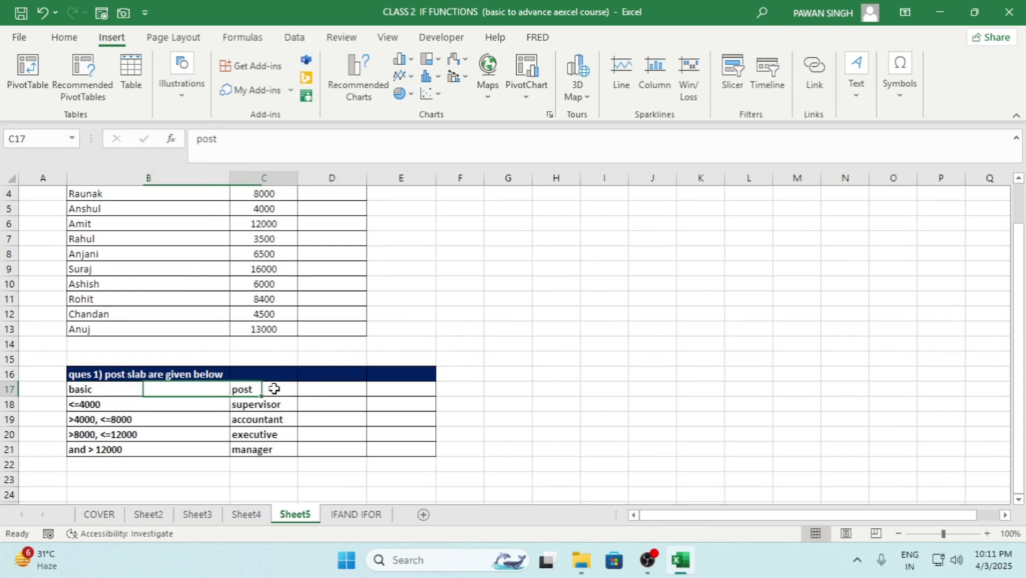
pyautogui.click(120, 408)
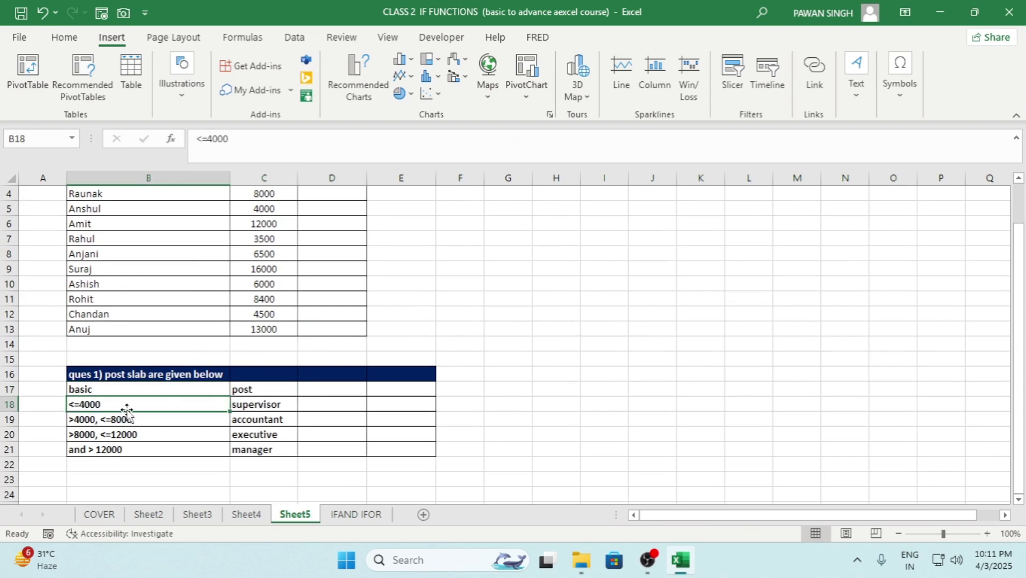
pyautogui.click(258, 405)
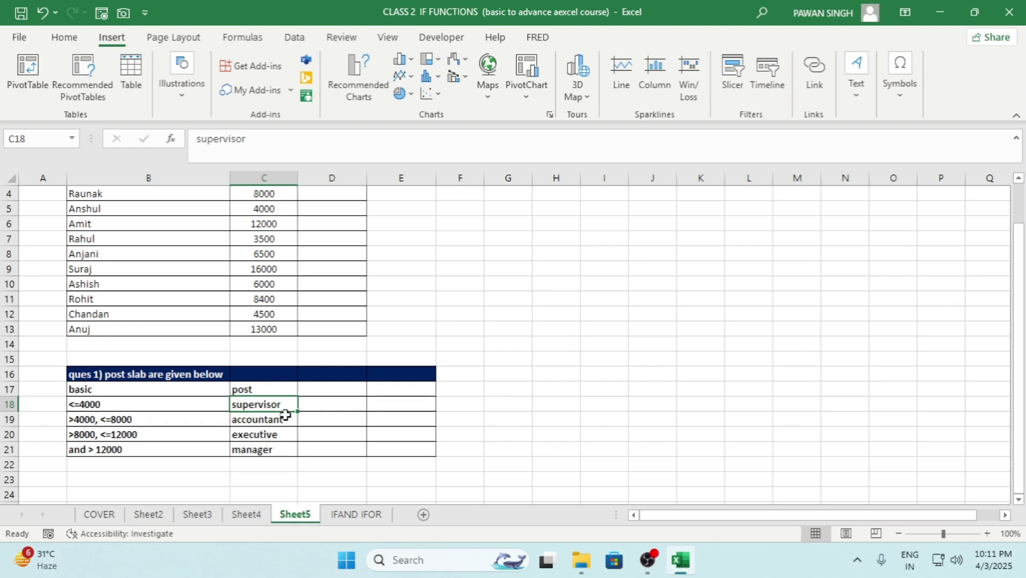
pyautogui.click(172, 424)
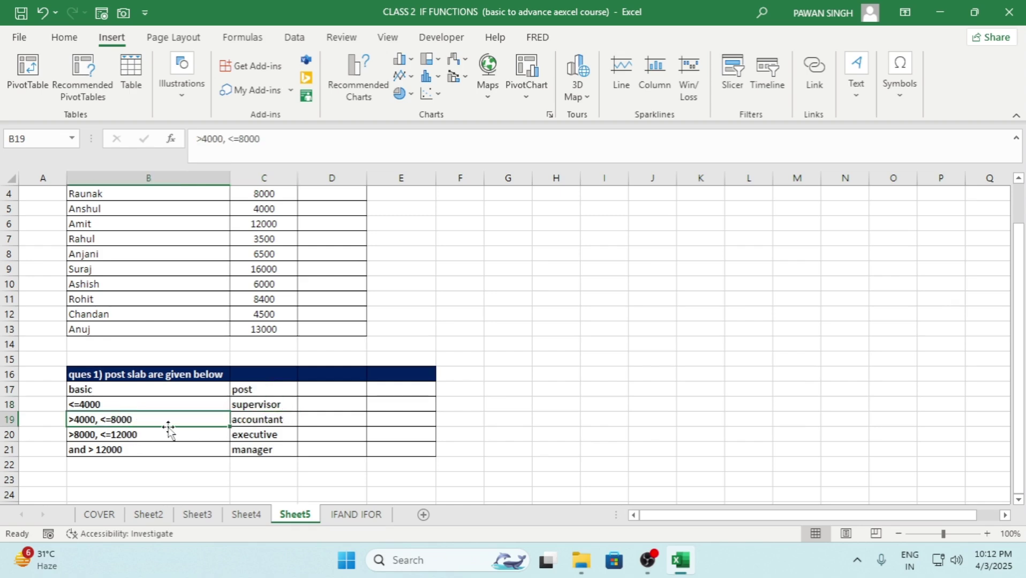
pyautogui.click(257, 422)
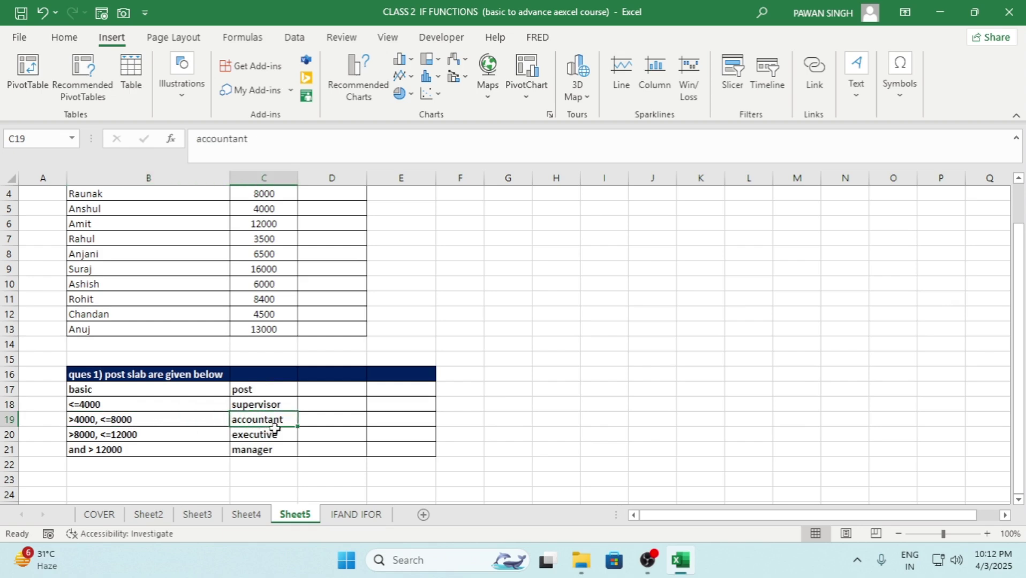
pyautogui.click(143, 438)
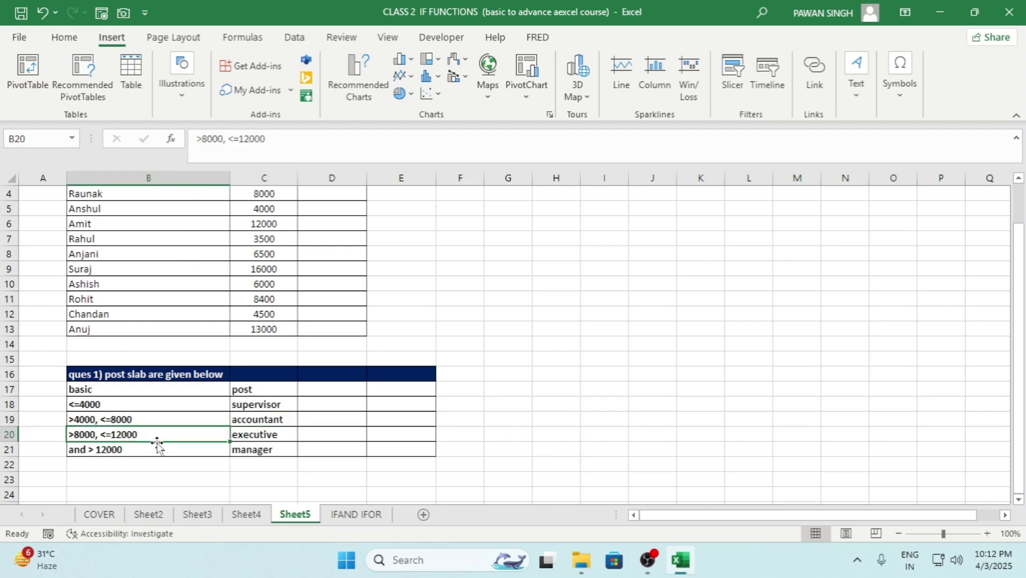
pyautogui.click(264, 438)
pyautogui.click(136, 453)
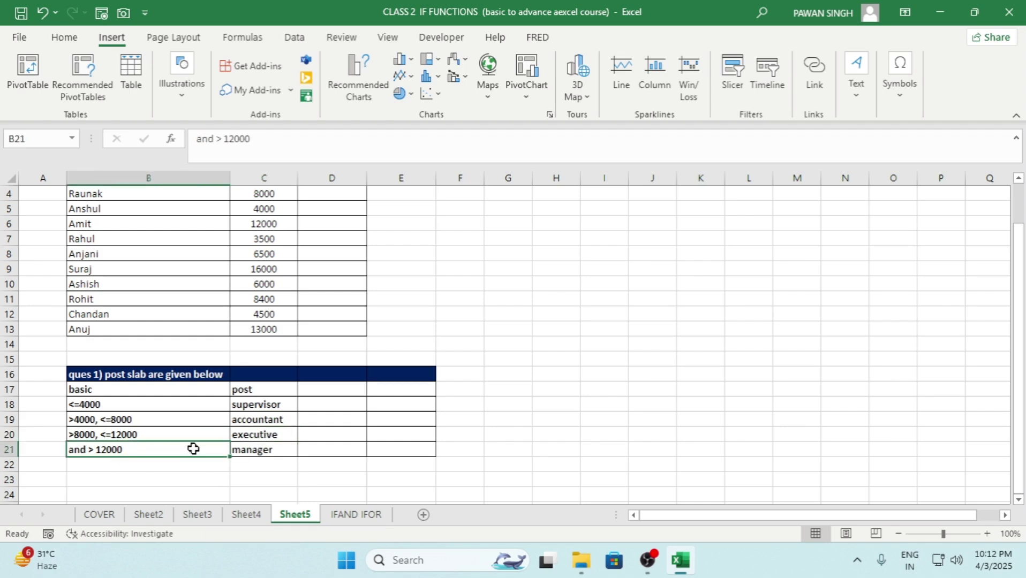
pyautogui.click(268, 450)
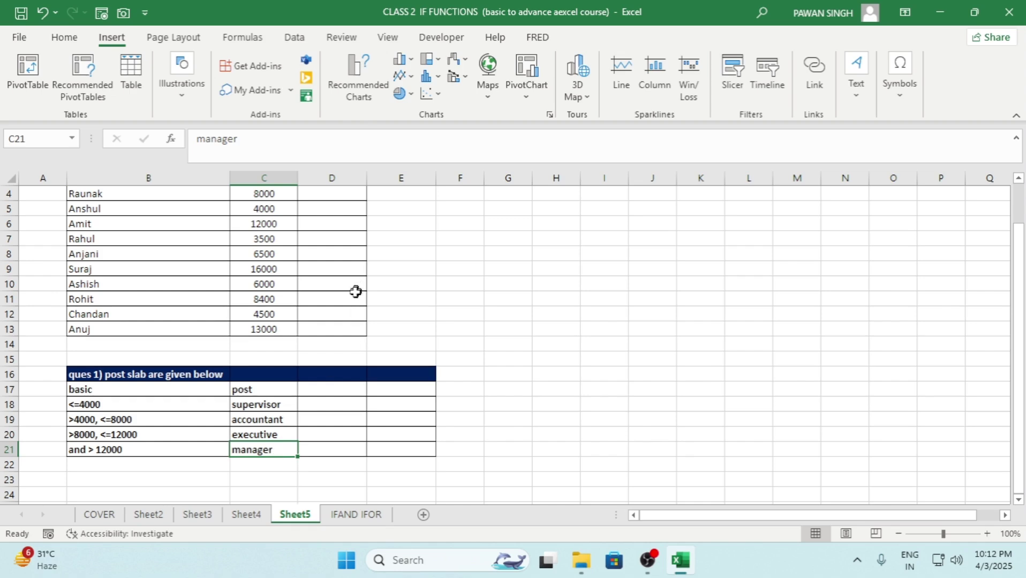
pyautogui.scroll(1, 331, 345)
pyautogui.click(321, 241)
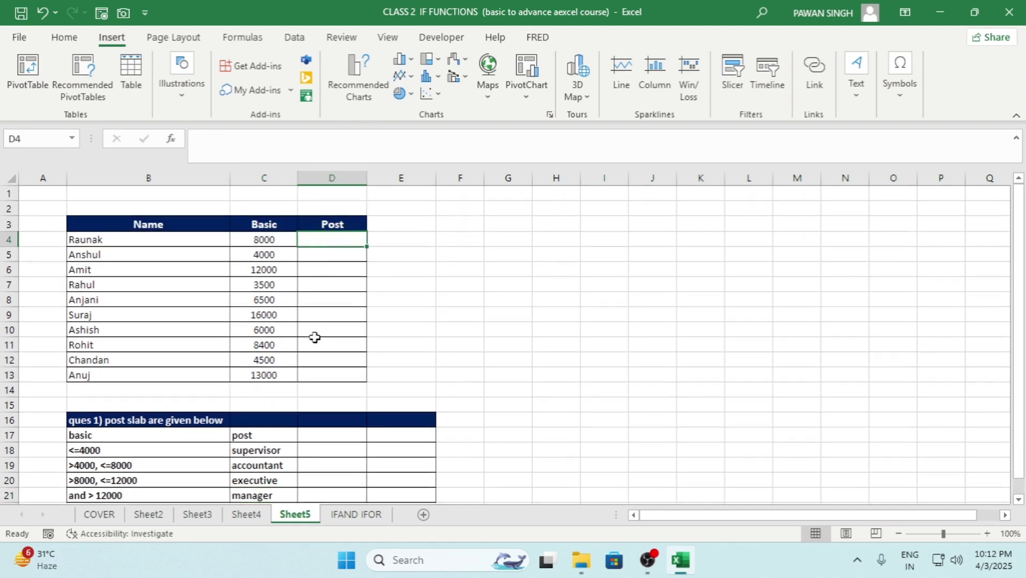
pyautogui.scroll(-1, 316, 339)
pyautogui.moveTo(261, 404); pyautogui.dragTo(260, 449)
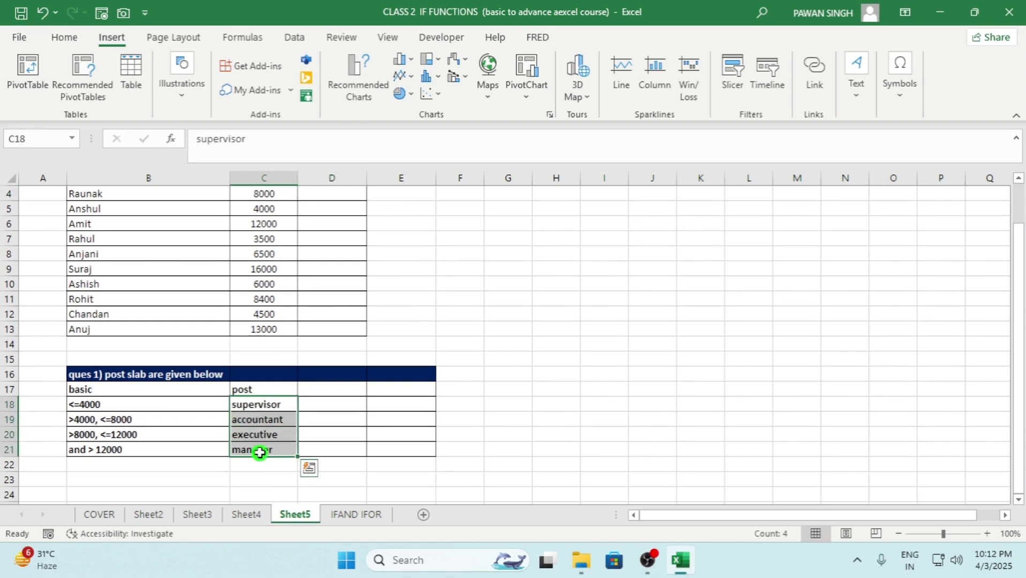
pyautogui.scroll(1, 305, 395)
# Start an IF formula in D4 with the logical test C4<=4000 and "SUPERVISOR" as the value if true
pyautogui.click(323, 245)
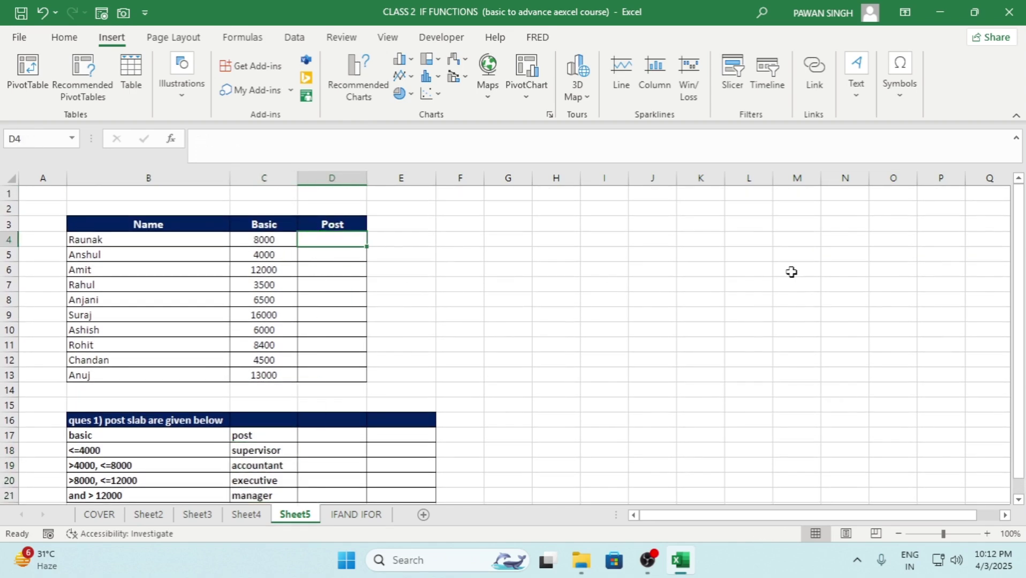
pyautogui.write('=I')
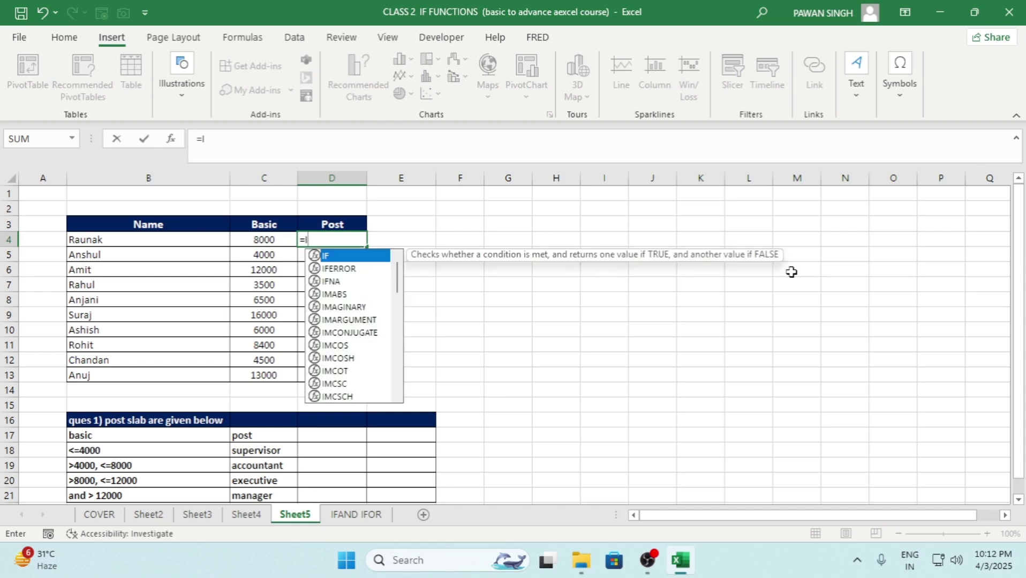
pyautogui.write('F(')
pyautogui.press('Left')
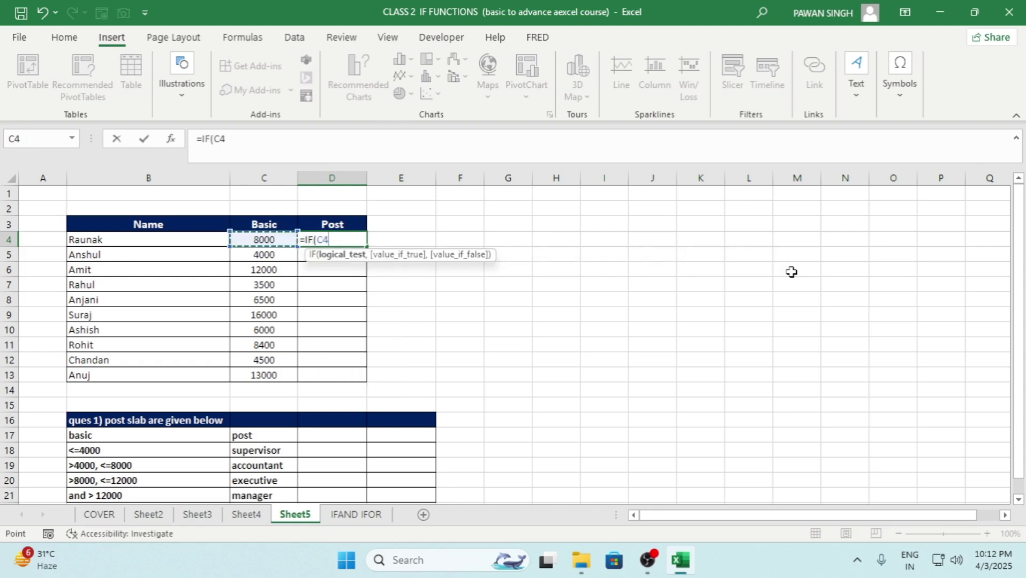
pyautogui.write('<=400')
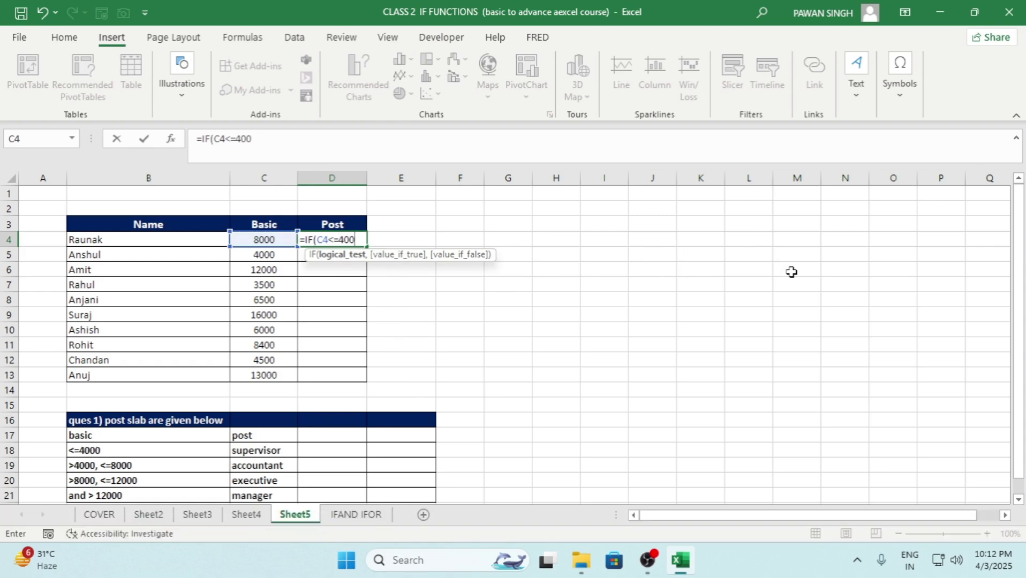
pyautogui.write('0,"')
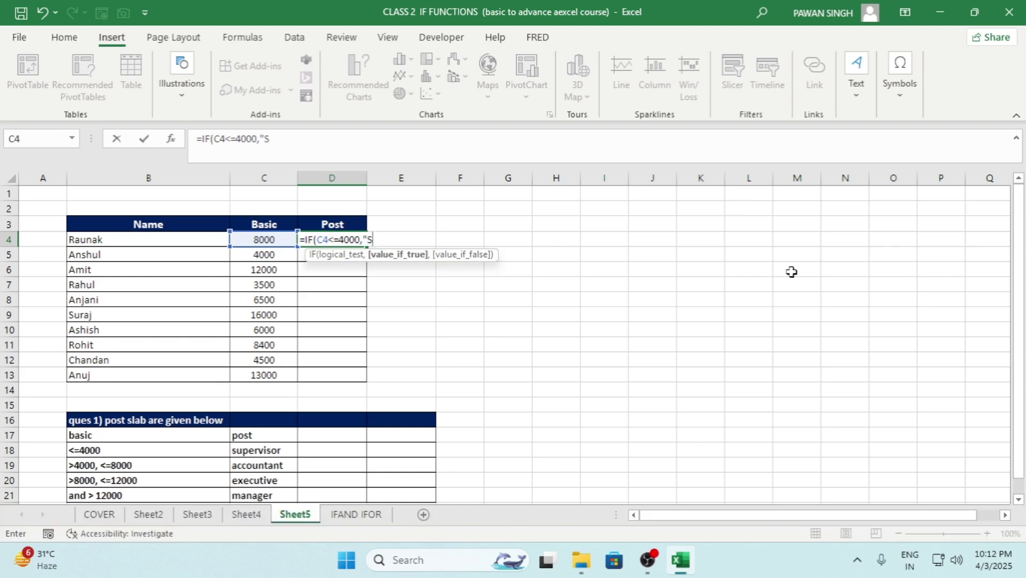
pyautogui.write('SUPERVISOR"')
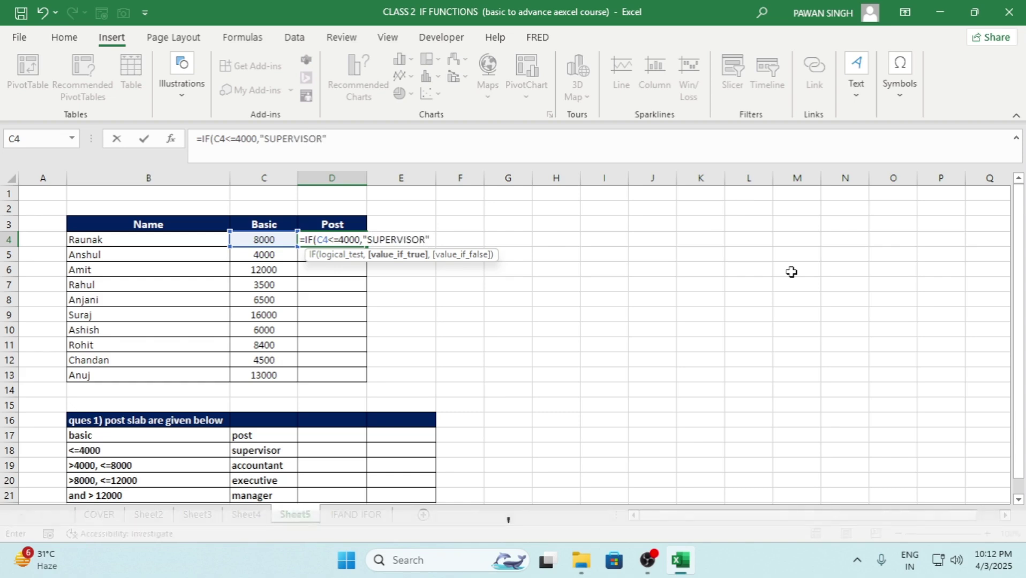
# Add a nested IF to D4's formula that tests C4<=8000 and returns "ACCOUNTANT" if true
pyautogui.write(',IF(')
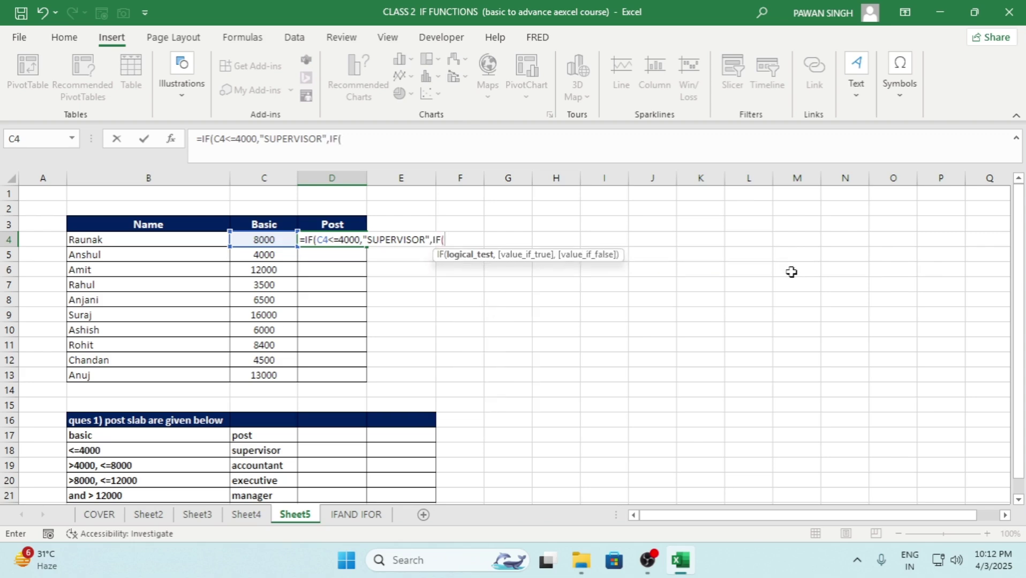
pyautogui.press('Left')
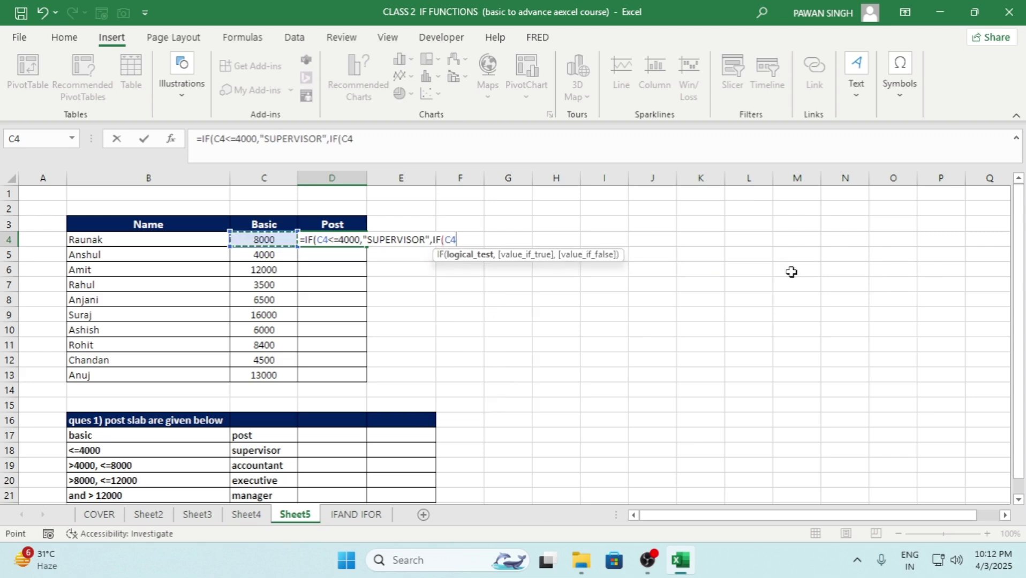
pyautogui.write('<=')
pyautogui.write('8000')
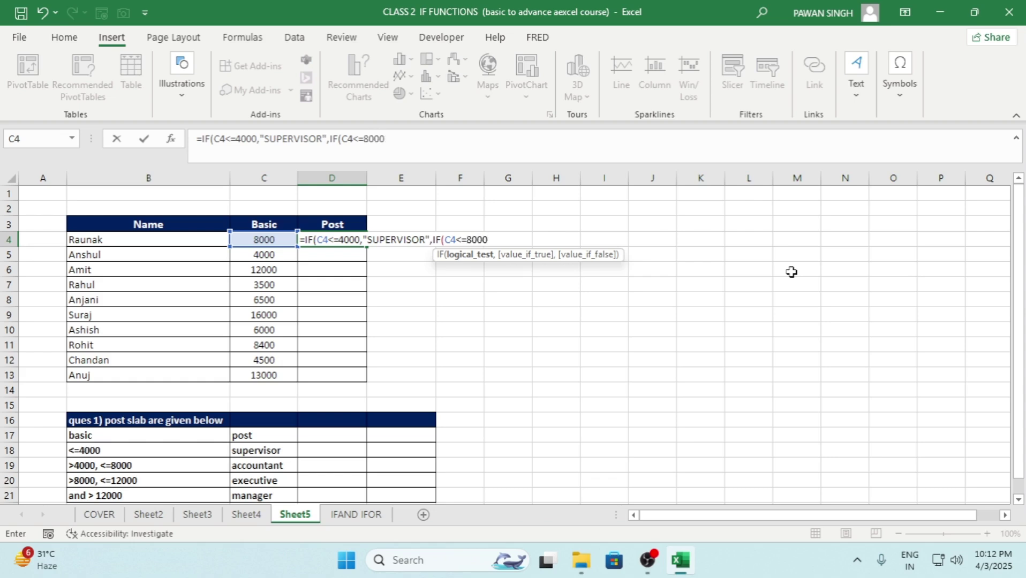
pyautogui.write(',')
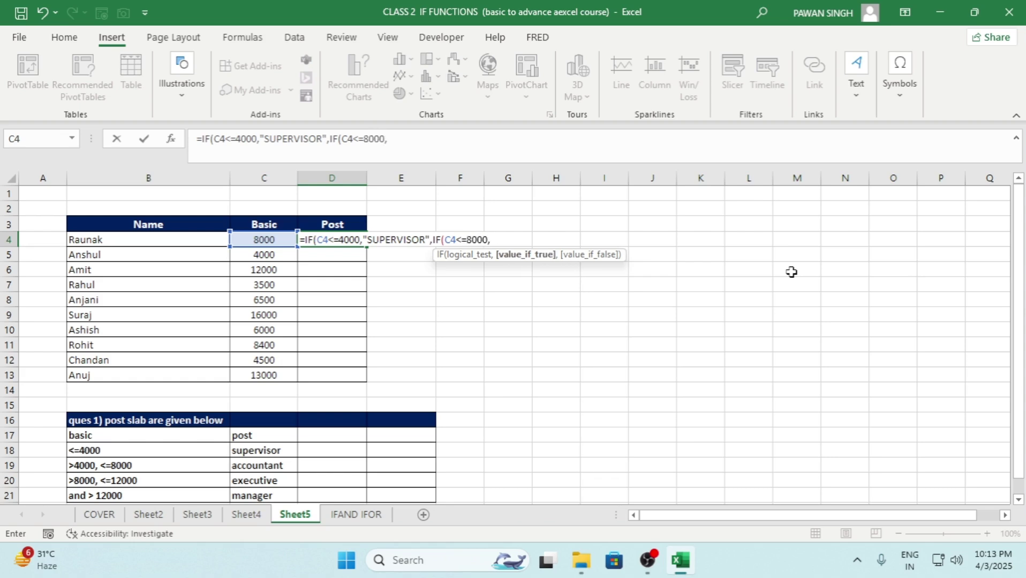
pyautogui.write('"ACCOUNTANT')
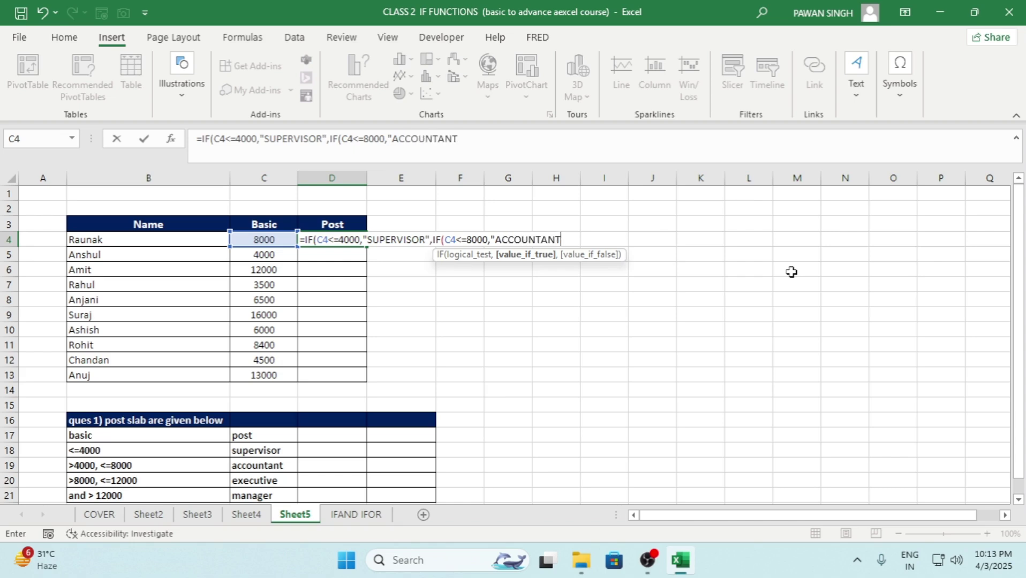
pyautogui.write('"')
# Nest another IF in D4's formula with the test C4<=12000 and "EXECUTIVE" as the value if true
pyautogui.write('IF(')
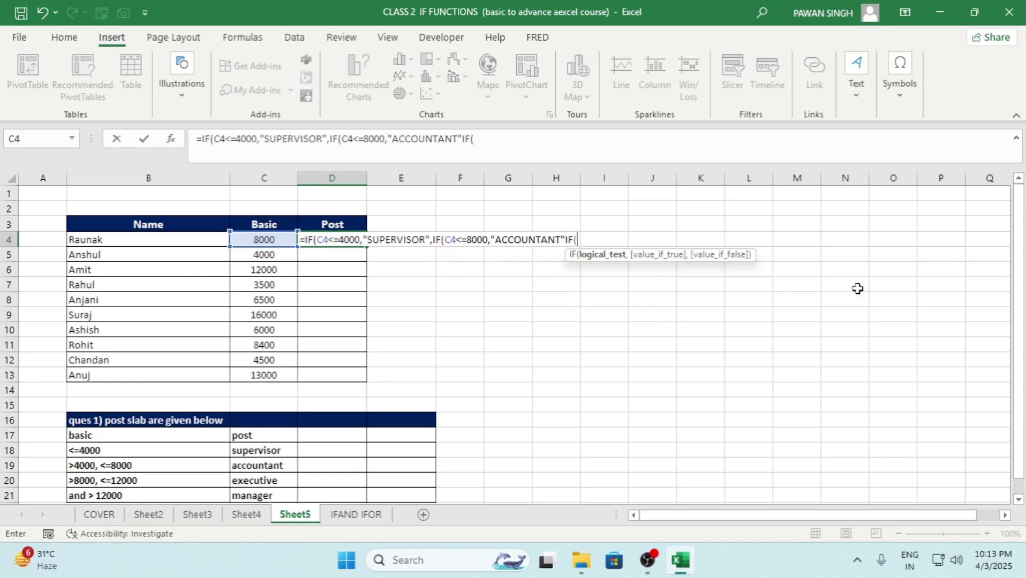
pyautogui.press('Left')
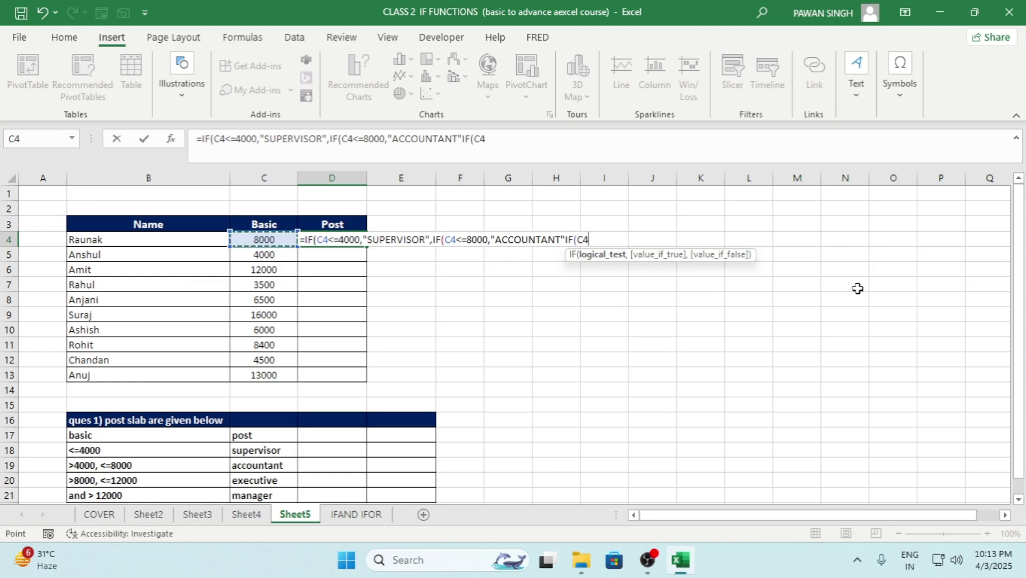
pyautogui.write('<')
pyautogui.write('=120')
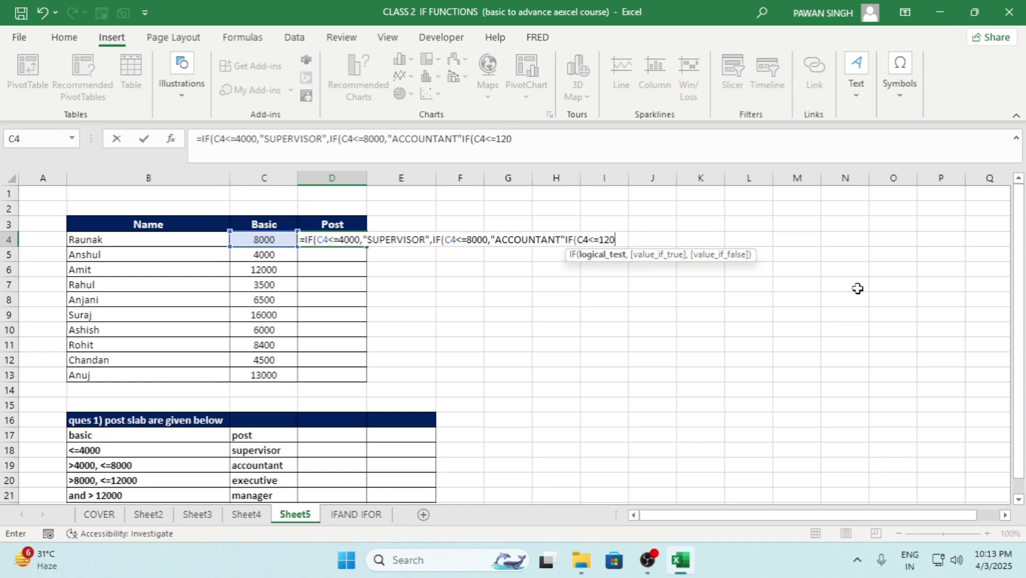
pyautogui.write('00,"')
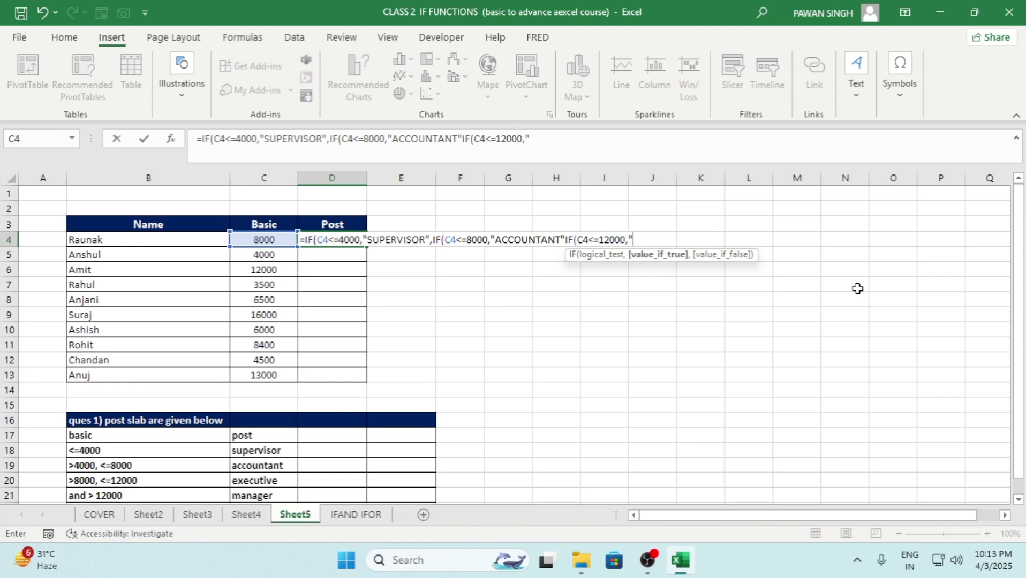
pyautogui.scroll(-1, 594, 370)
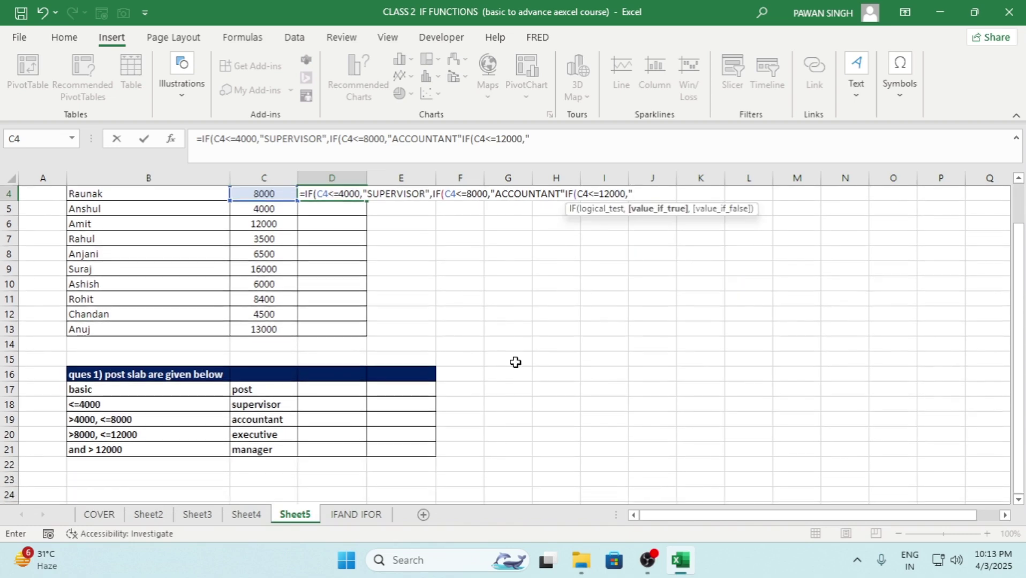
pyautogui.write('EXECUTIV')
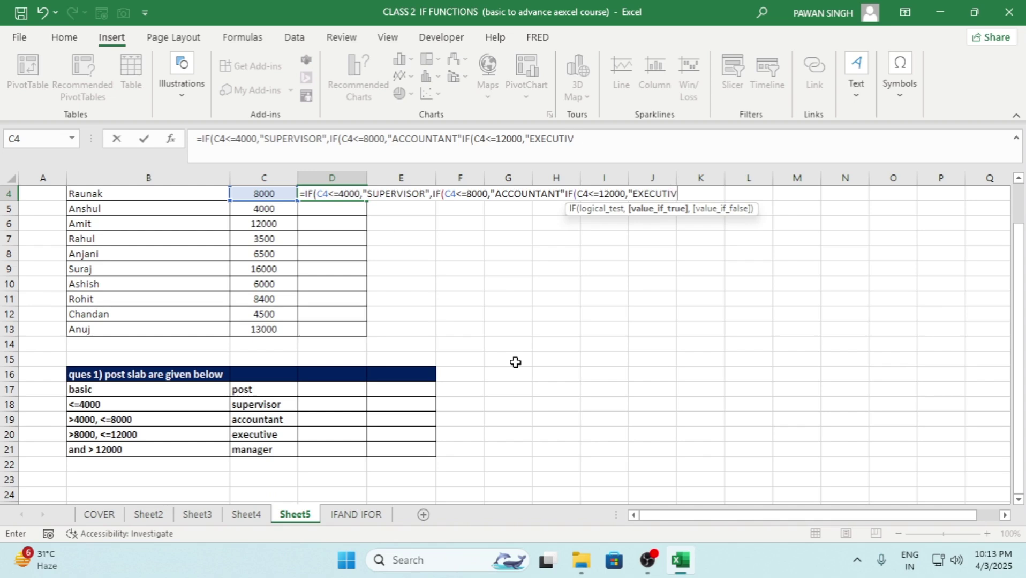
pyautogui.write('E",')
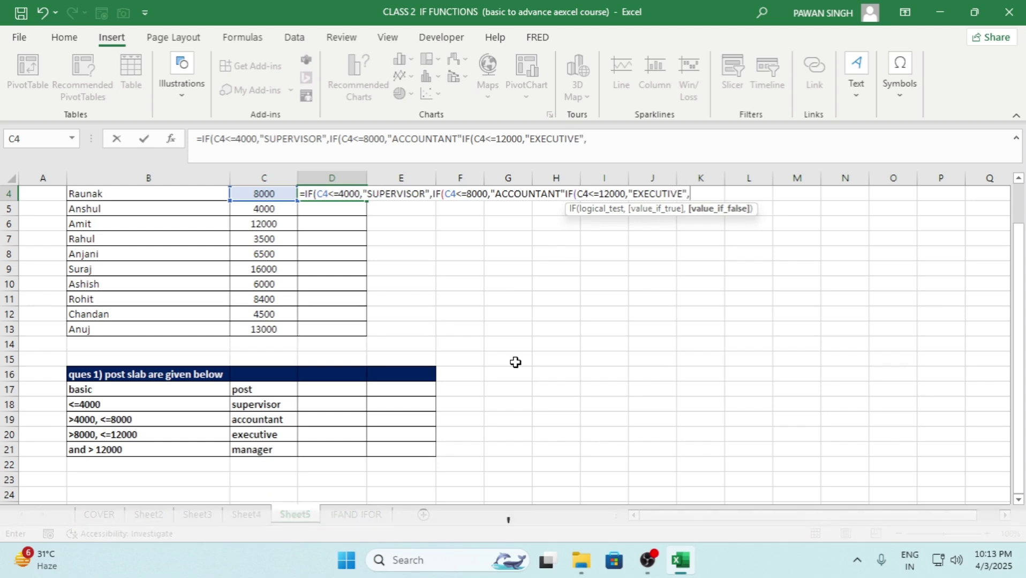
# Nest a last IF in D4's formula with the test C4>12000 and the value "MANAGER", and close all four parentheses
pyautogui.write('IF(')
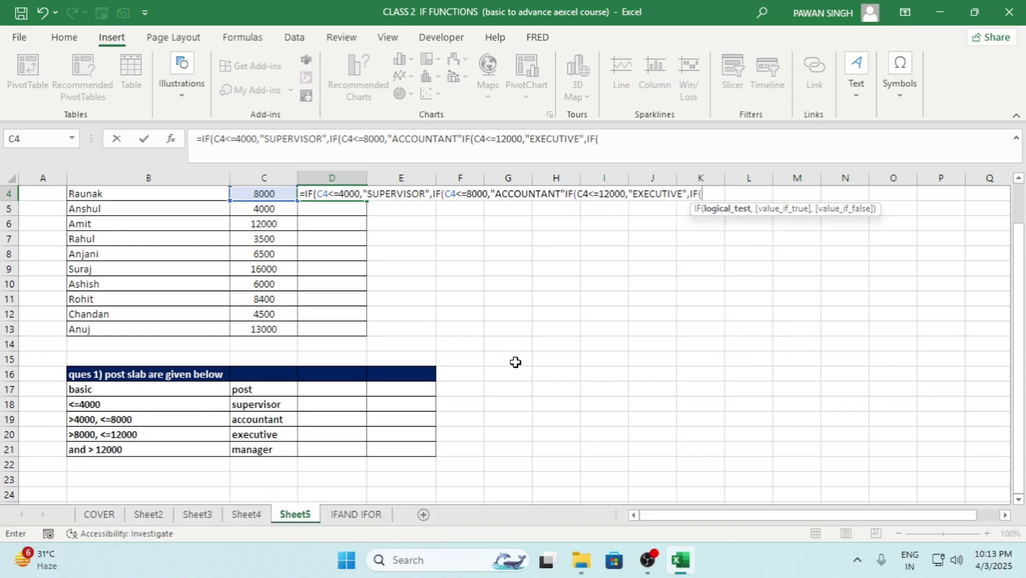
pyautogui.press('Left')
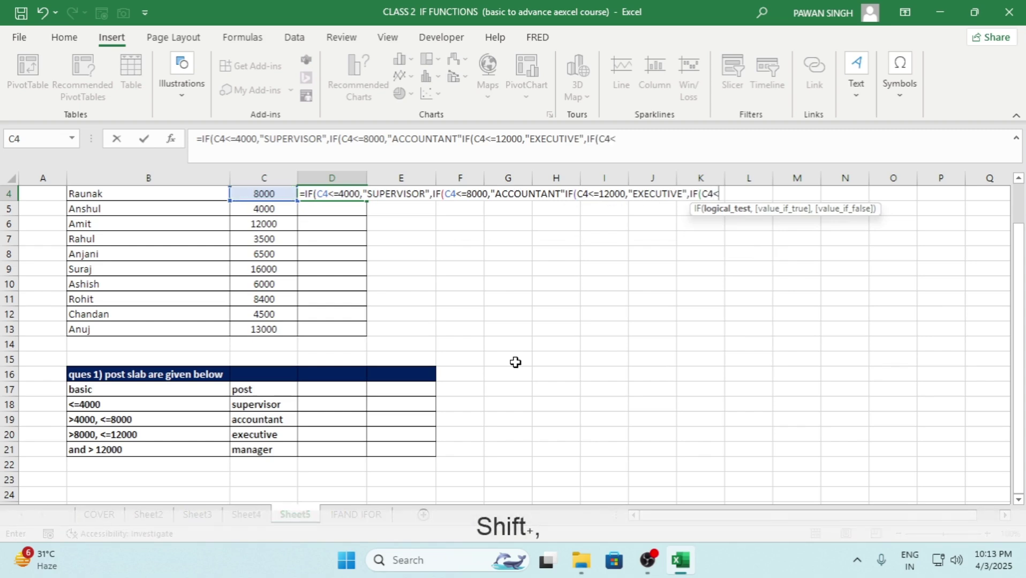
pyautogui.write('<')
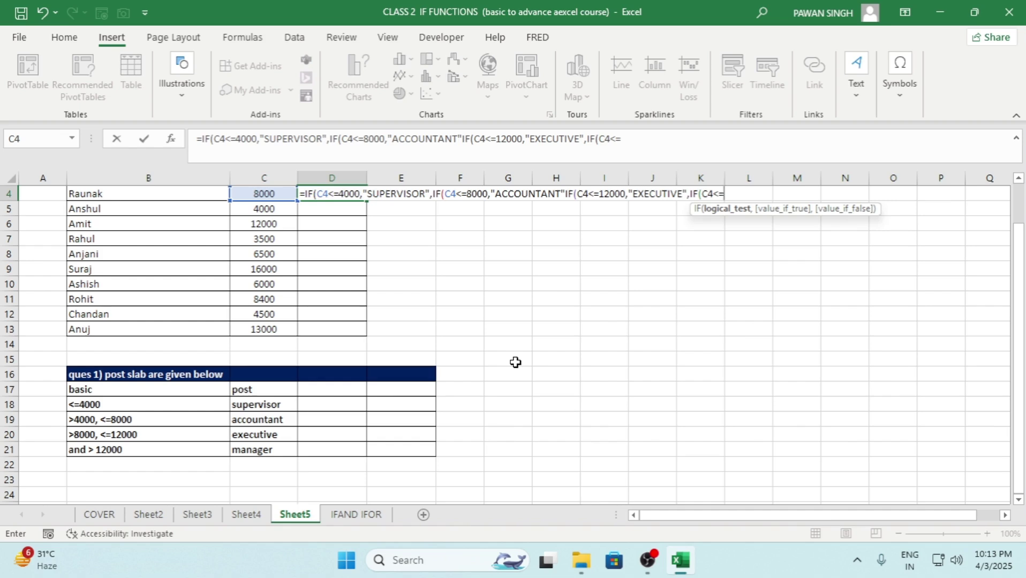
pyautogui.press('BackSpace')
pyautogui.press('BackSpace')
pyautogui.press('BackSpace')
pyautogui.click(271, 194)
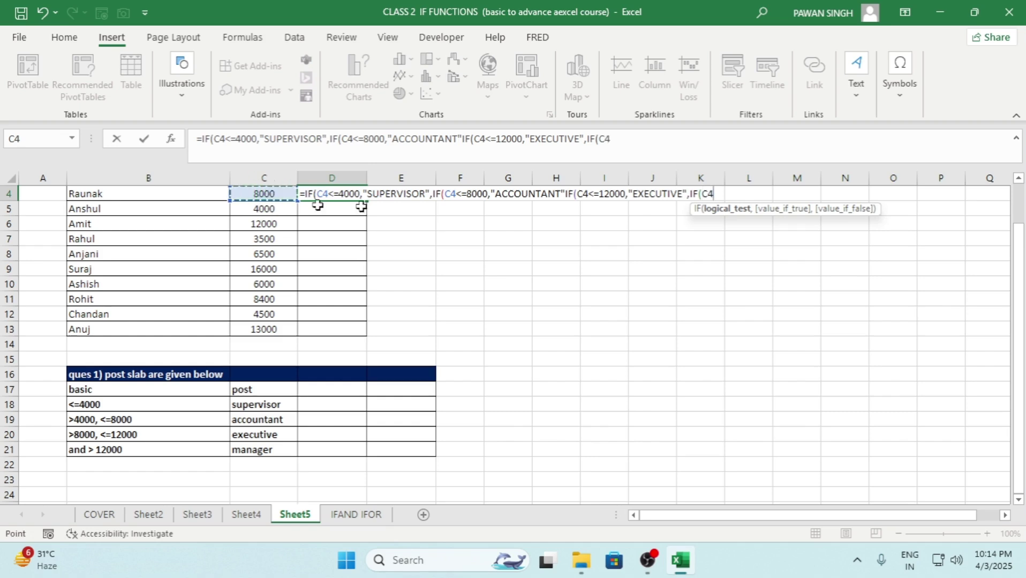
pyautogui.write('>')
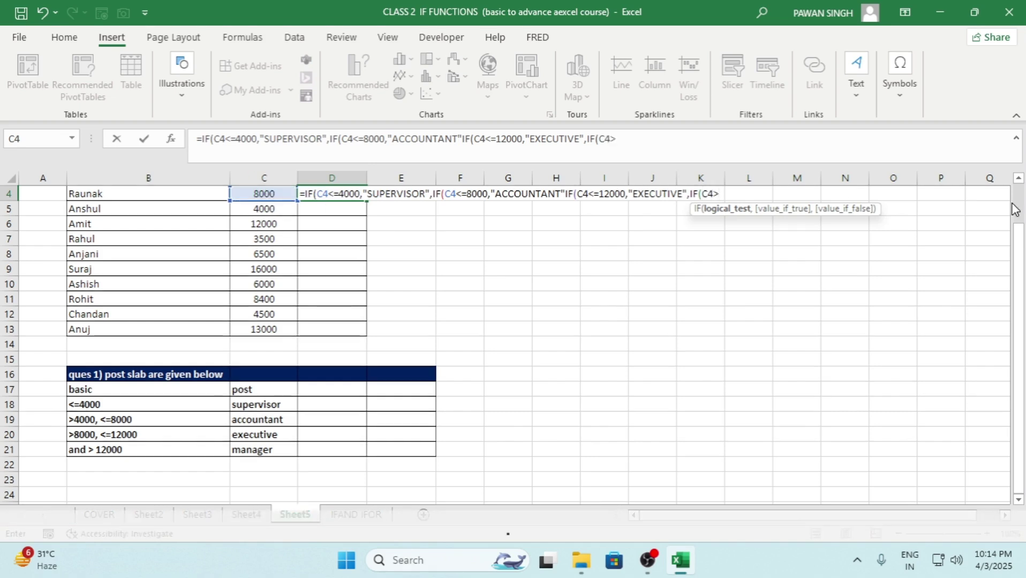
pyautogui.write('12000')
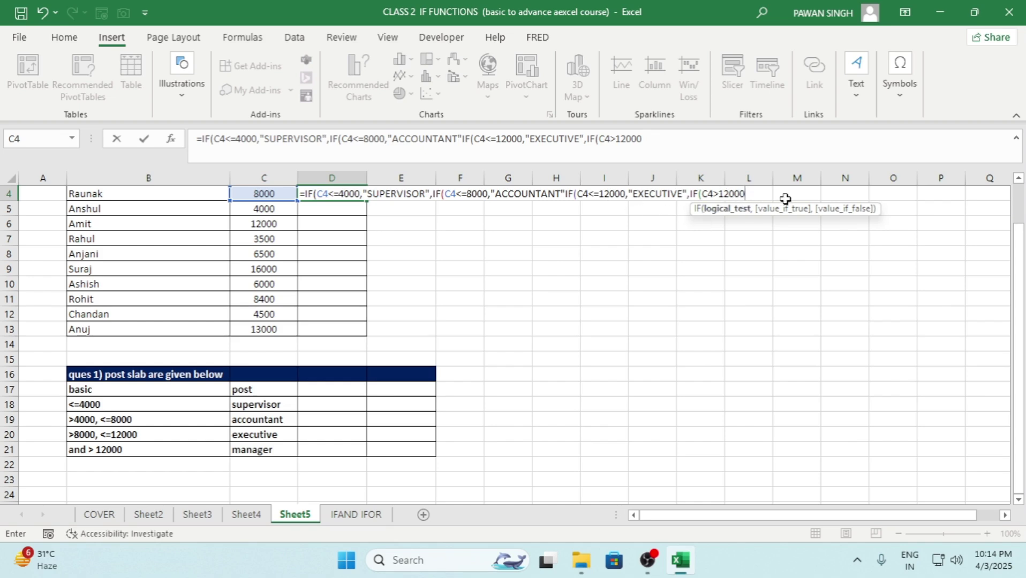
pyautogui.write(',')
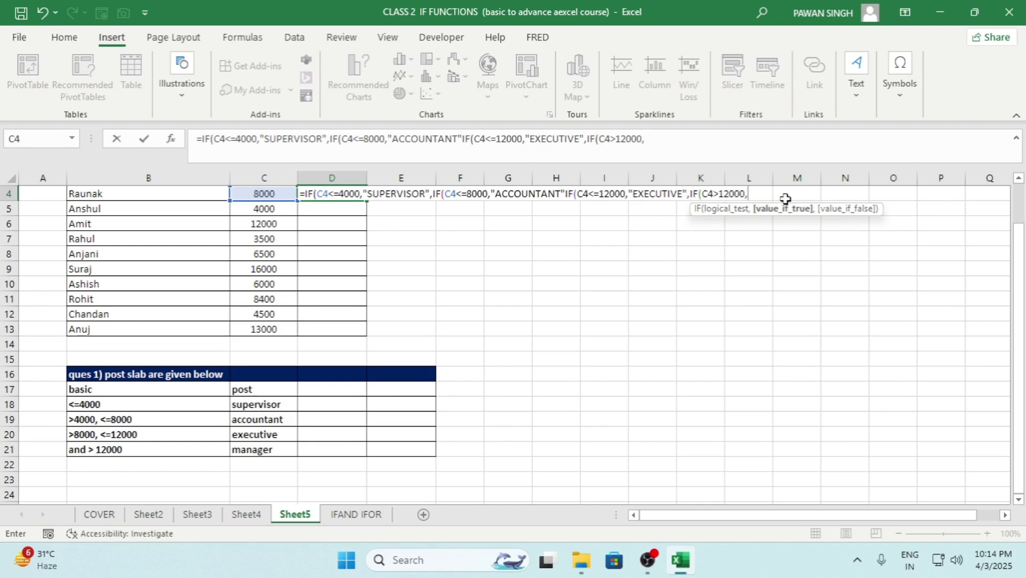
pyautogui.write('"MANAGER')
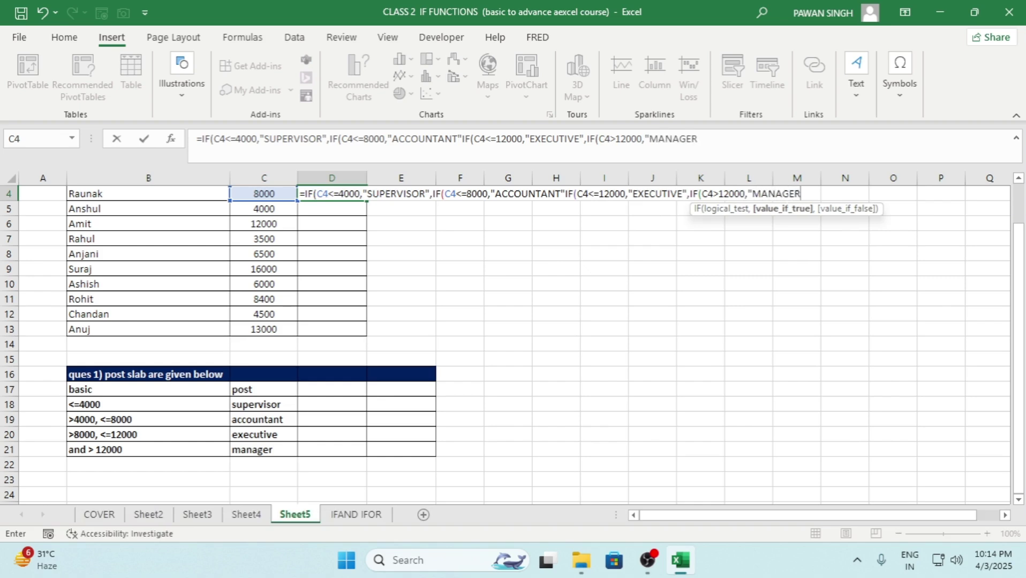
pyautogui.write('"))))')
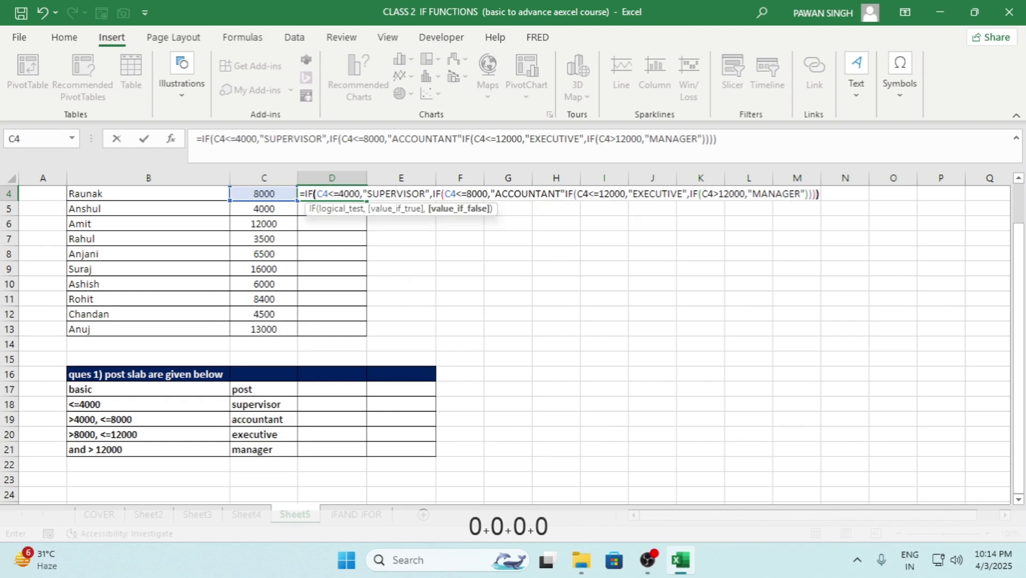
# Insert the missing comma between "ACCOUNTANT" and the third IF in D4, and enter the corrected formula
pyautogui.press('Return')
pyautogui.press('Return')
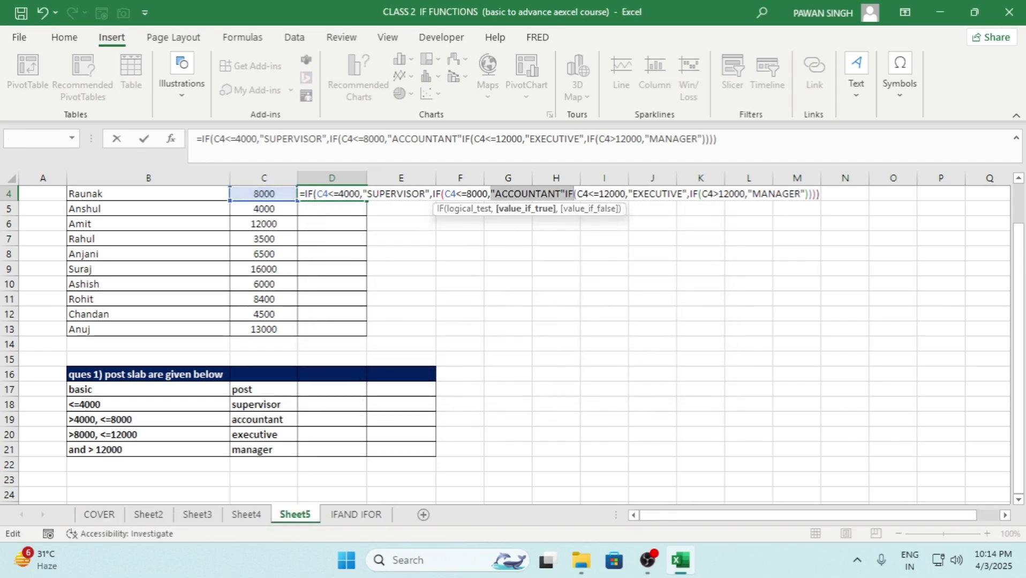
pyautogui.click(561, 195)
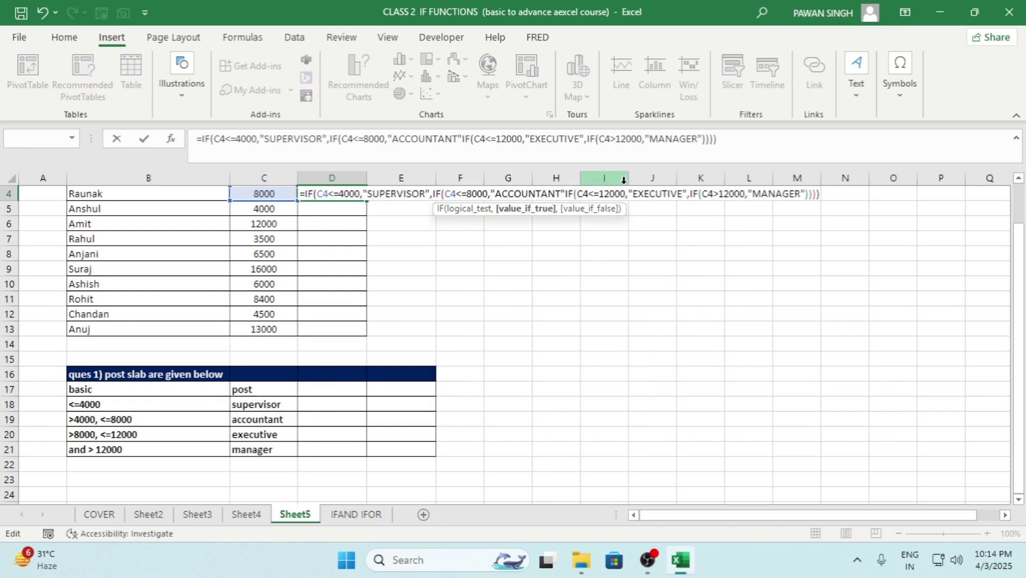
pyautogui.write(',')
pyautogui.press('Return')
pyautogui.press('Up')
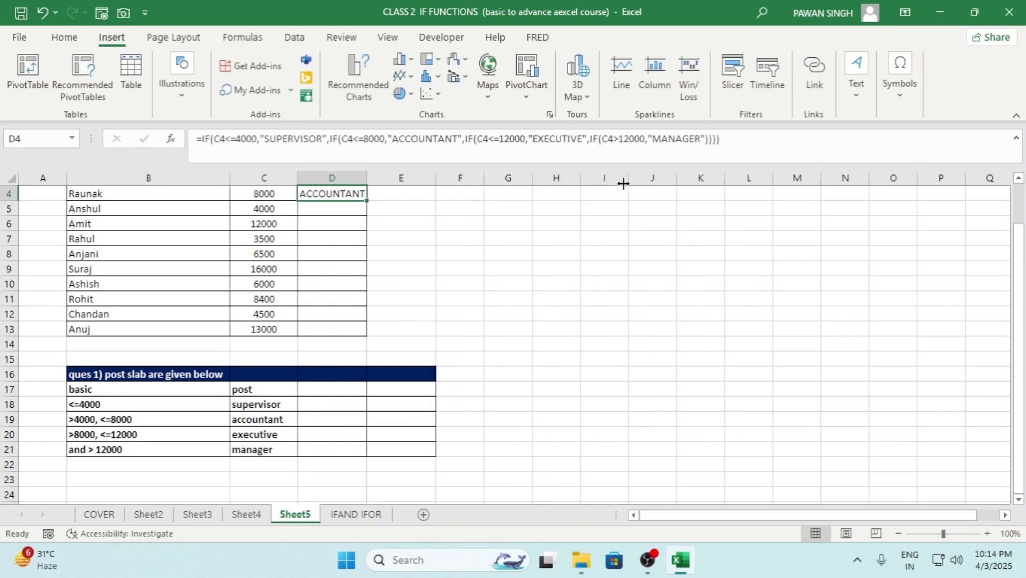
# Widen the Post column slightly and fill D4's formula down to D13
pyautogui.scroll(1, 439, 233)
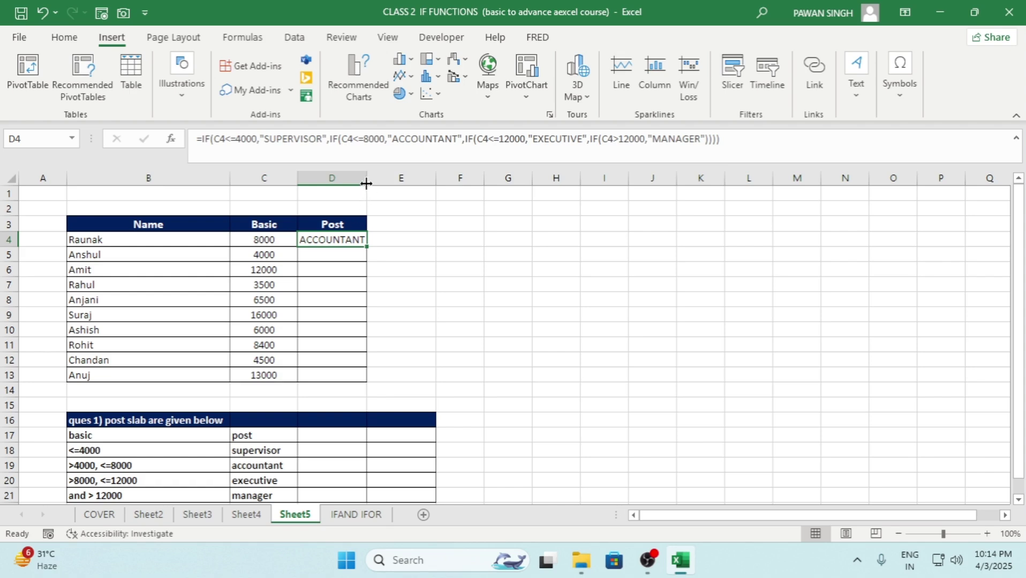
pyautogui.moveTo(366, 183); pyautogui.dragTo(383, 183)
pyautogui.click(272, 240)
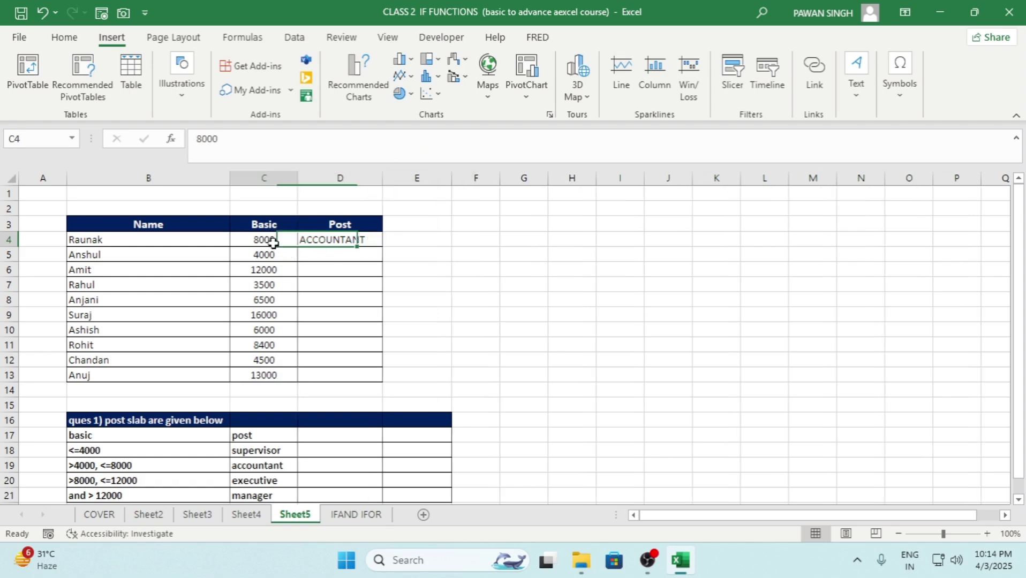
pyautogui.click(359, 242)
pyautogui.doubleClick(385, 246)
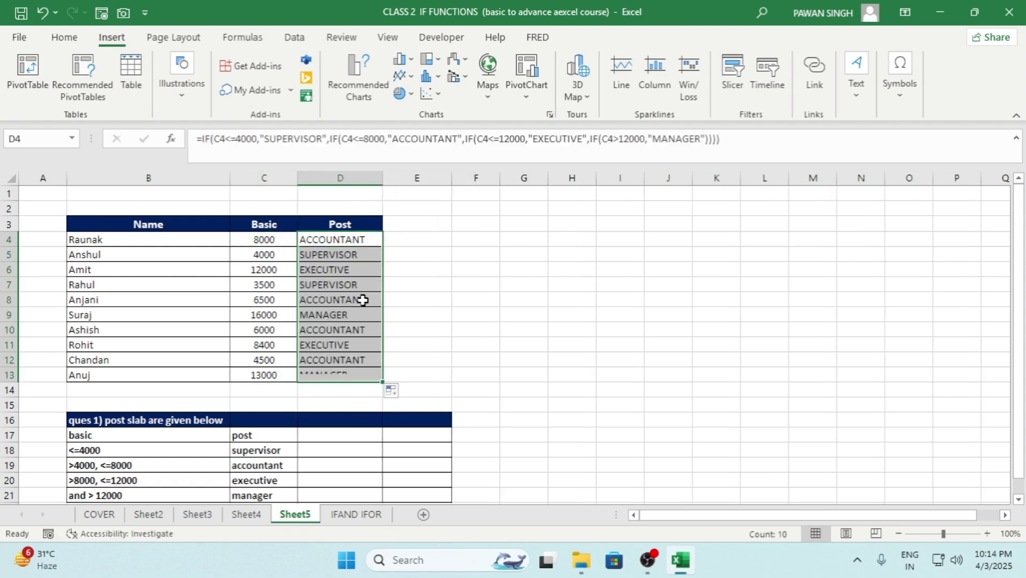
# Check the posts in D4:D13 row by row against the Basic values and the post slab table
pyautogui.moveTo(273, 242); pyautogui.dragTo(270, 362)
pyautogui.moveTo(342, 241); pyautogui.dragTo(359, 369)
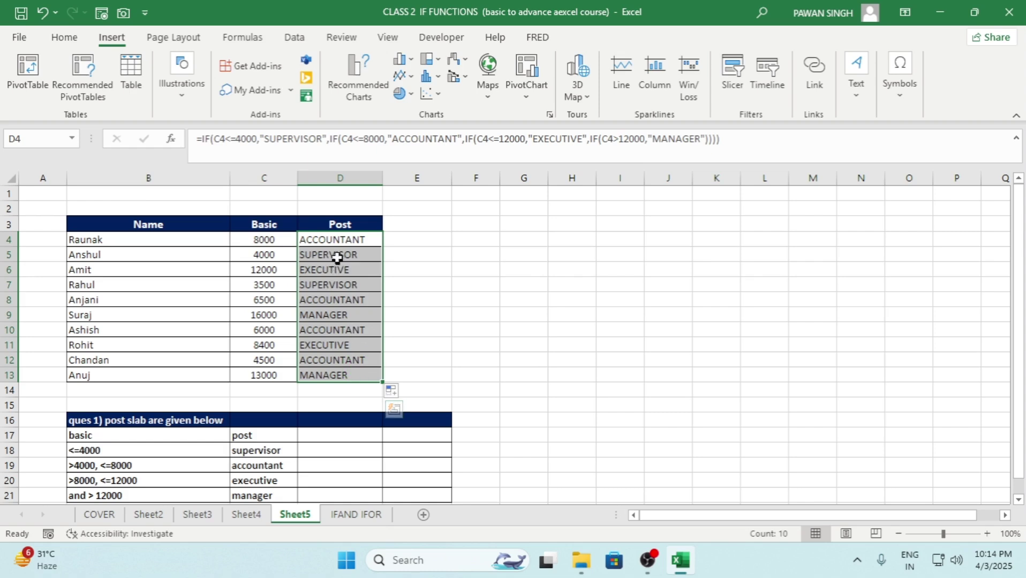
pyautogui.click(343, 239)
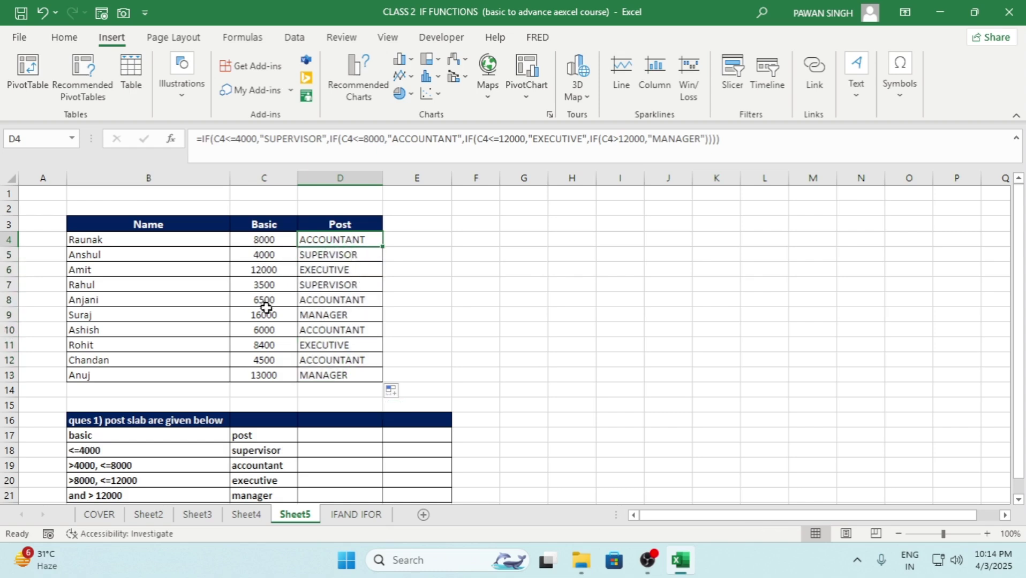
pyautogui.click(332, 270)
pyautogui.click(264, 271)
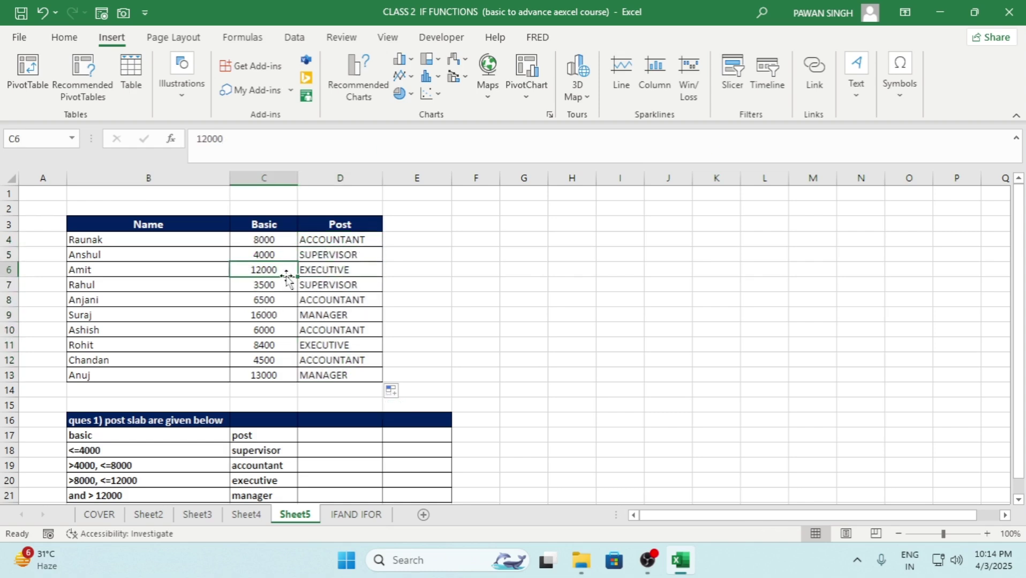
pyautogui.click(348, 270)
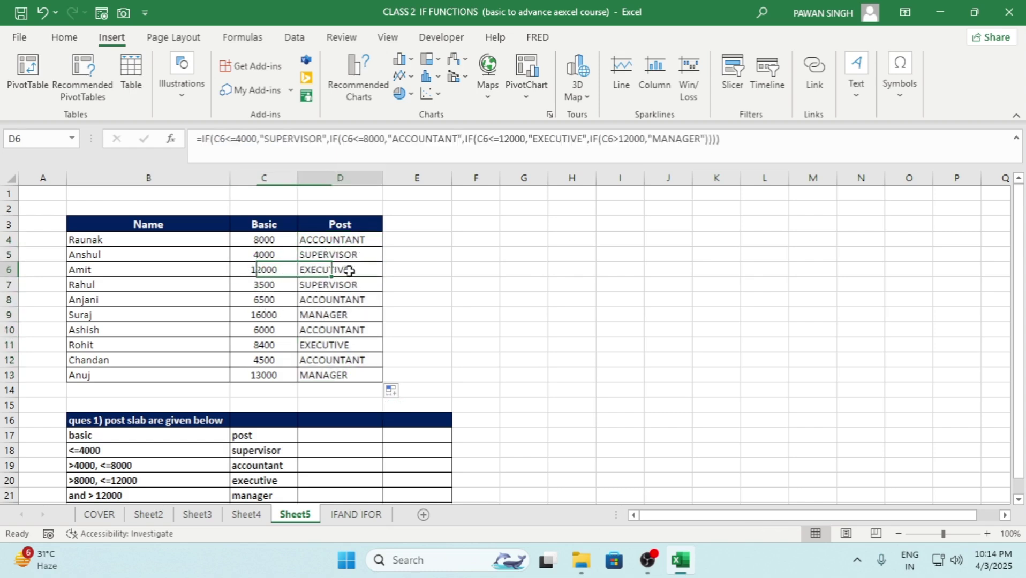
pyautogui.click(274, 316)
pyautogui.click(345, 316)
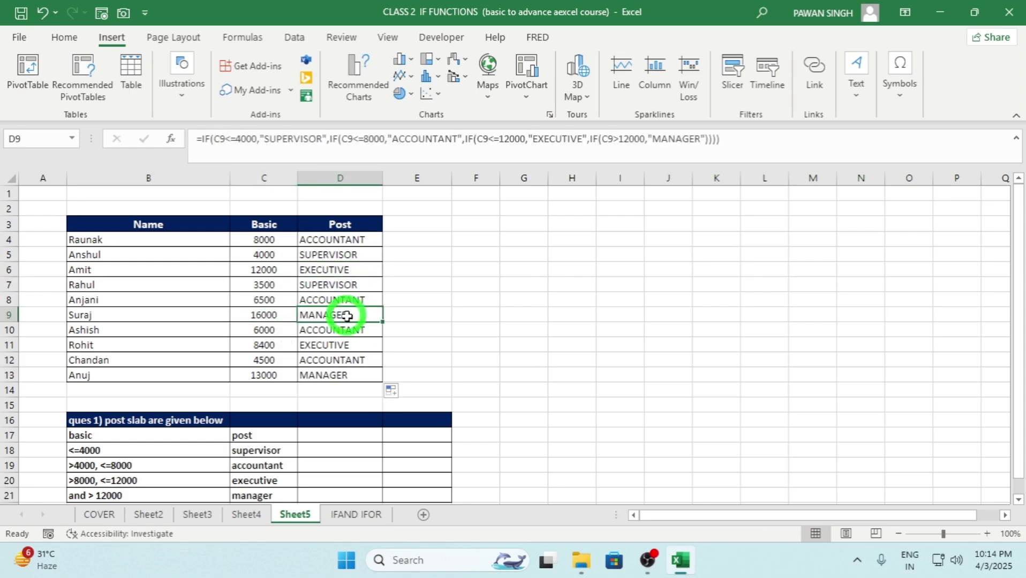
pyautogui.click(273, 332)
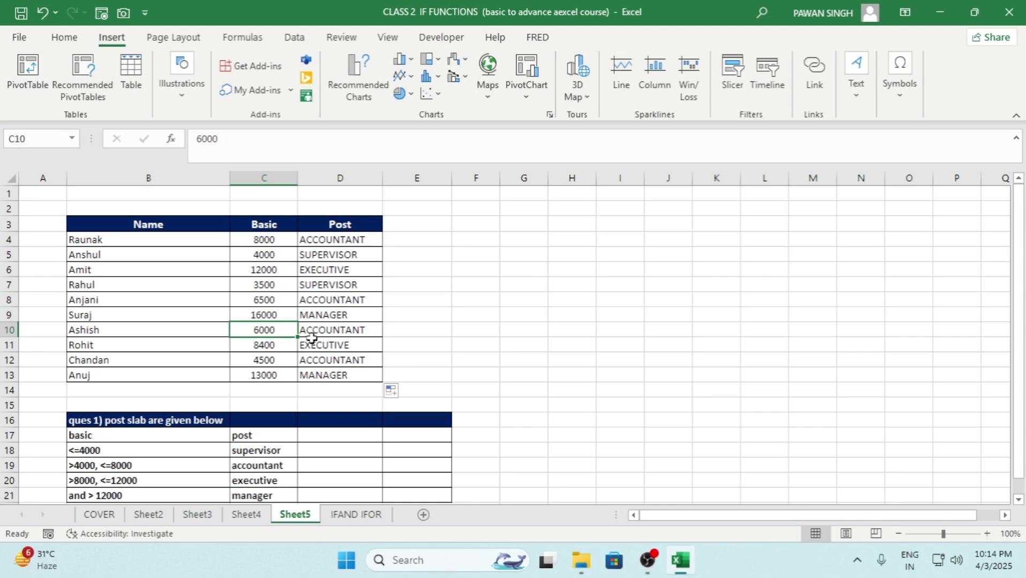
pyautogui.click(335, 333)
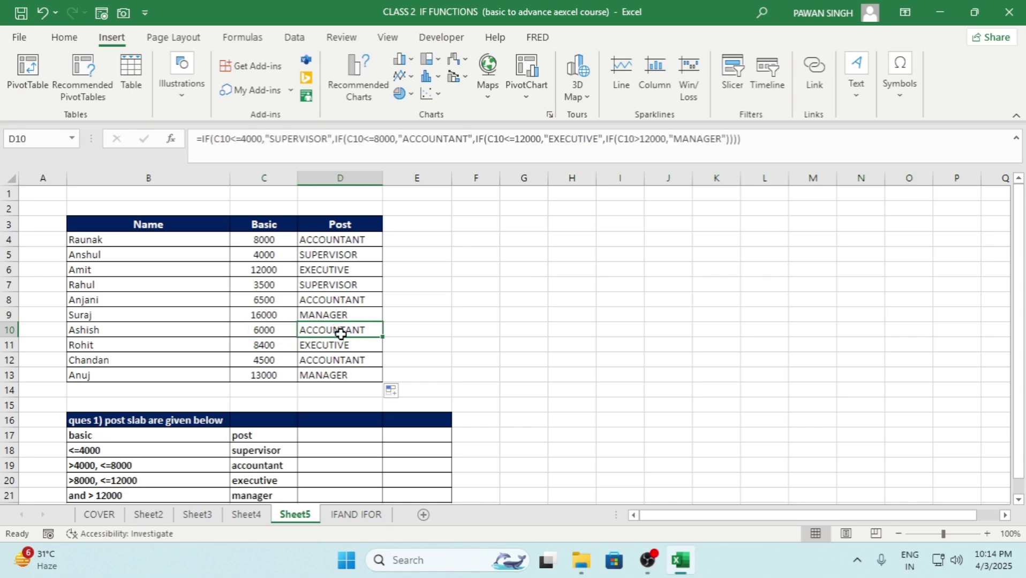
pyautogui.scroll(-1, 289, 315)
pyautogui.scroll(1, 333, 292)
pyautogui.click(343, 240)
pyautogui.moveTo(344, 244); pyautogui.dragTo(343, 372)
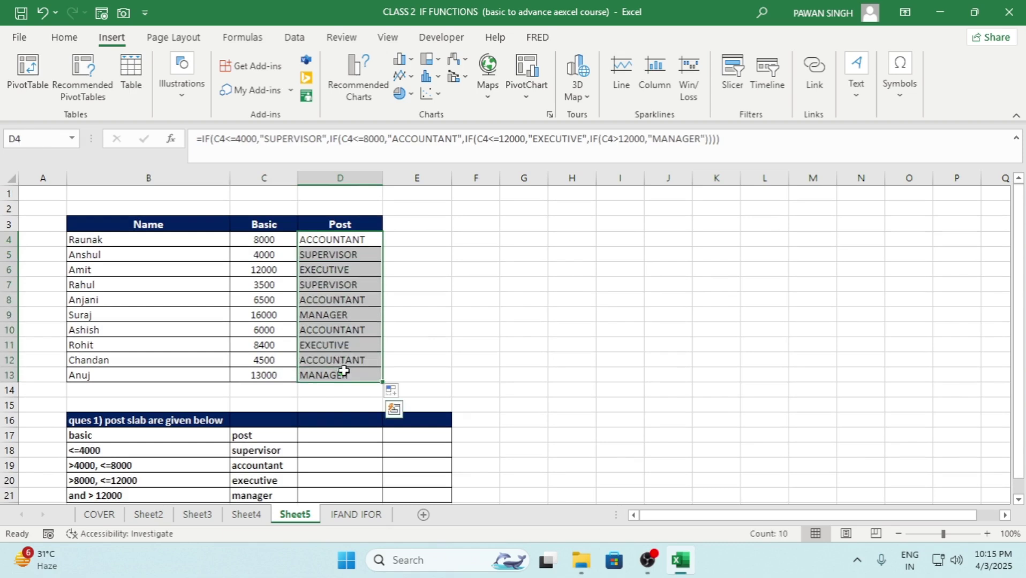
# Open the IFAND IFOR sheet and enlarge it slightly with column A in view
pyautogui.click(347, 249)
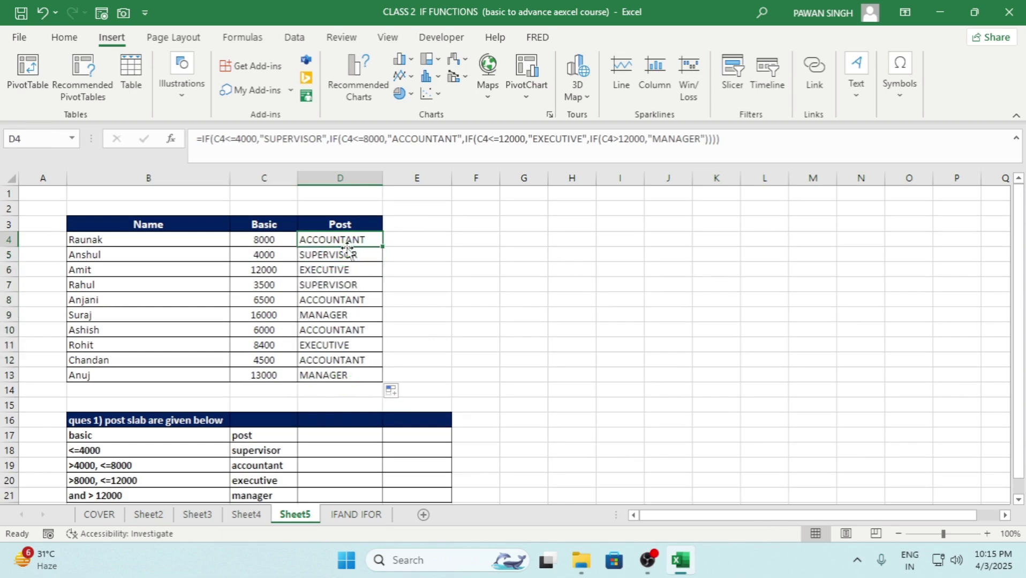
pyautogui.click(356, 515)
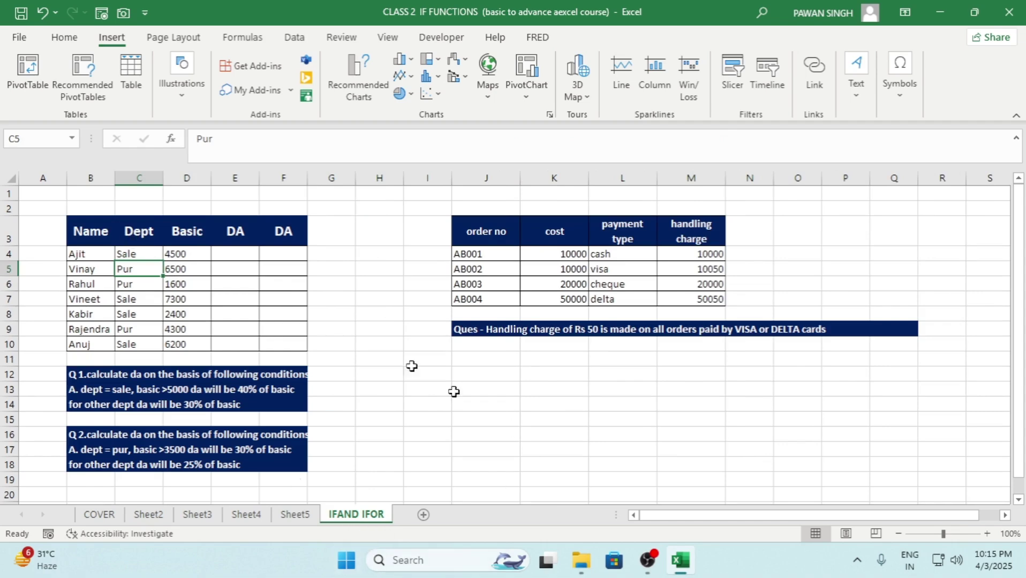
pyautogui.keyDown('ctrl'); pyautogui.scroll(1, 194, 277); pyautogui.keyUp('ctrl')
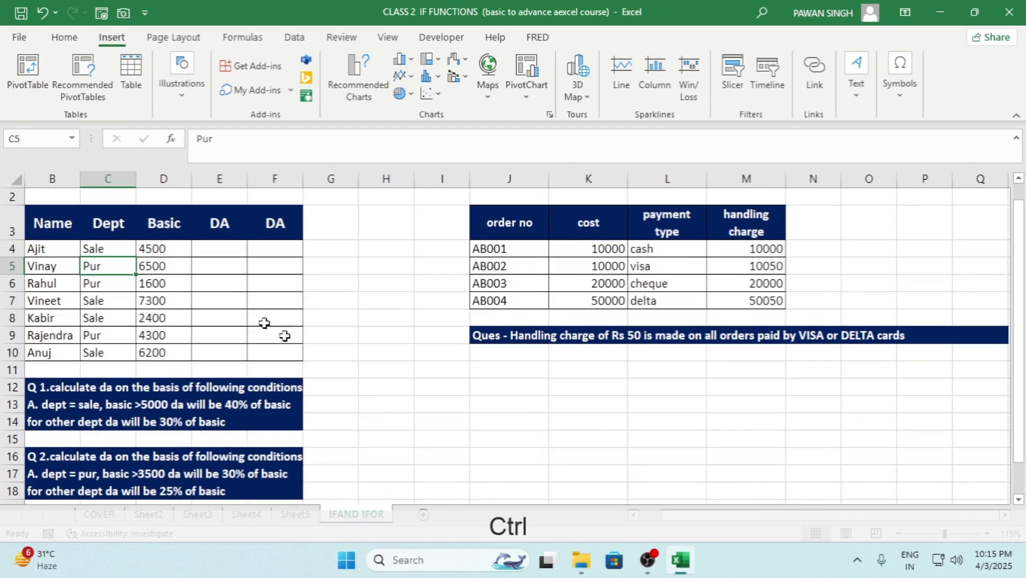
pyautogui.click(633, 515)
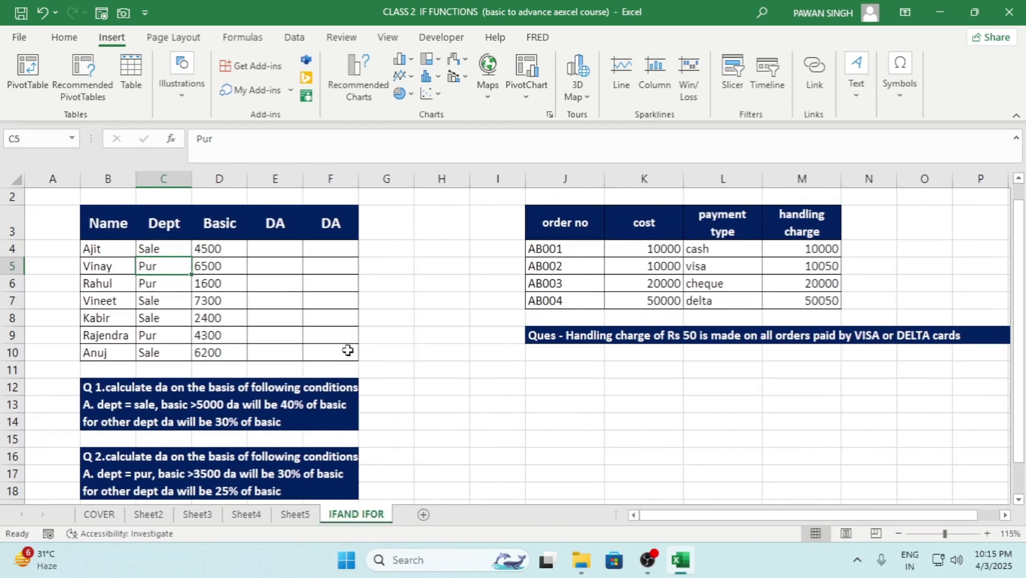
# Examine the Name, Dept, Basic and DA columns, the two DA questions, and the order table with its handling charge question and formulas
pyautogui.click(264, 260)
pyautogui.click(123, 233)
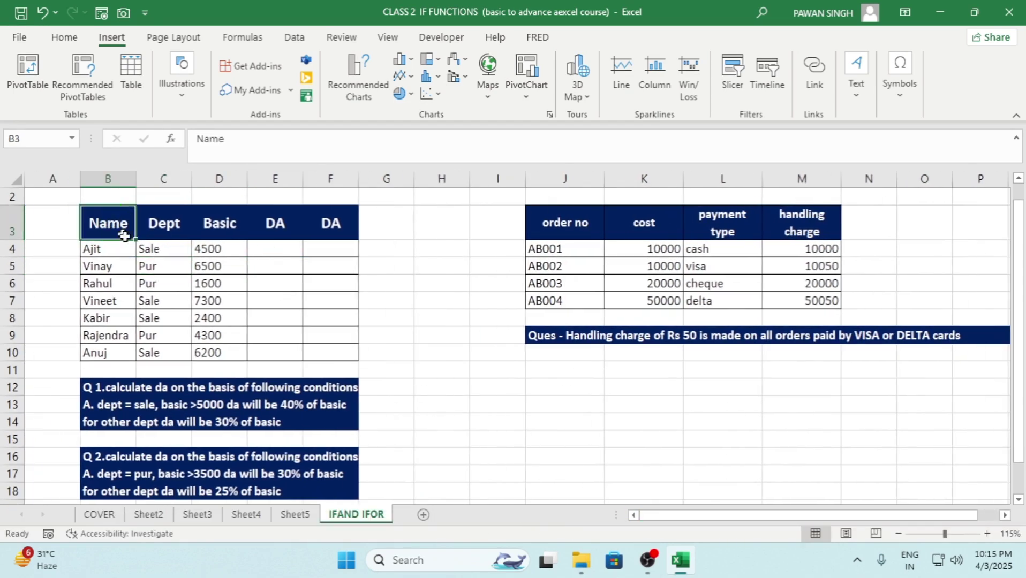
pyautogui.click(163, 228)
pyautogui.click(222, 235)
pyautogui.click(279, 226)
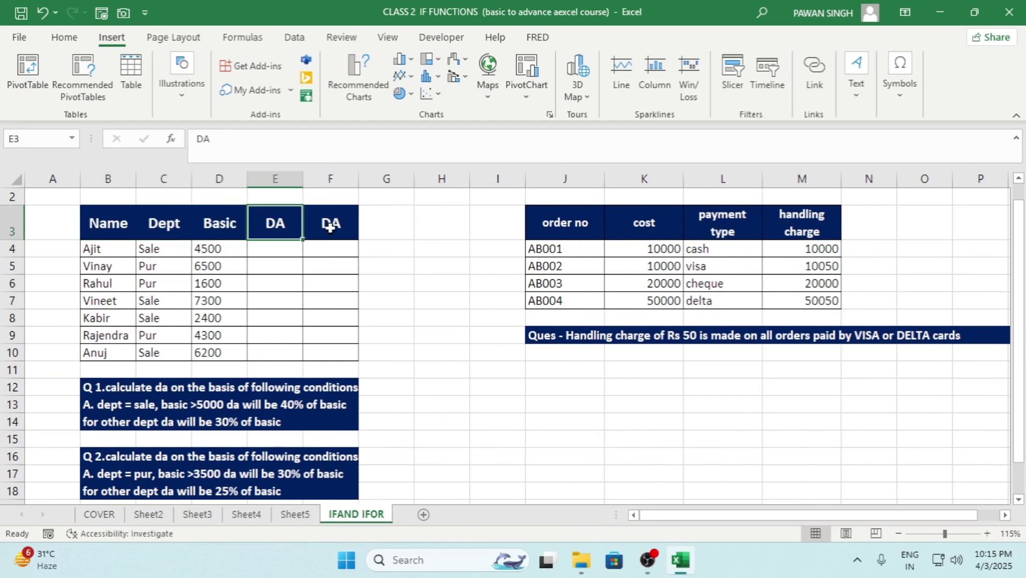
pyautogui.click(332, 224)
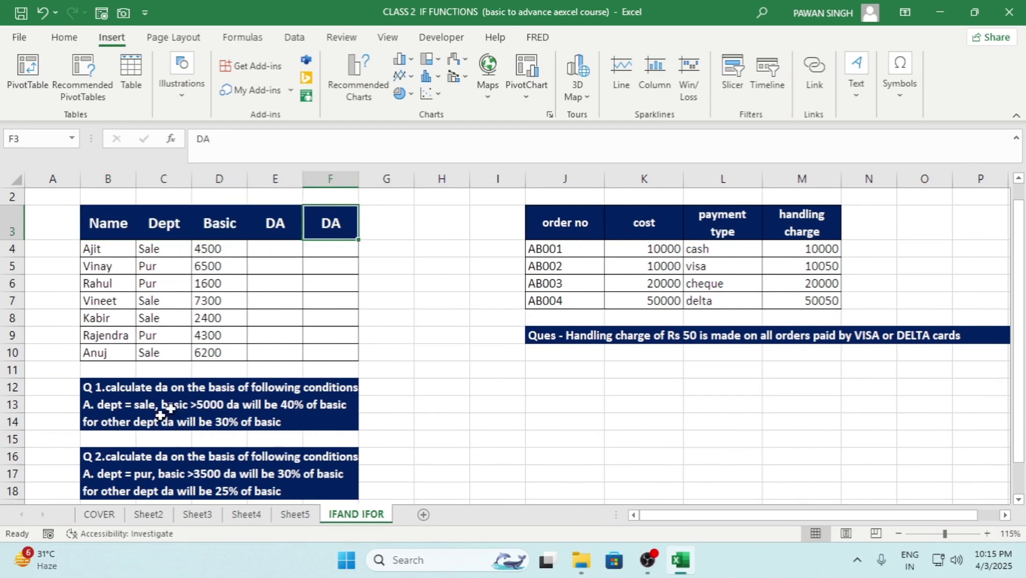
pyautogui.scroll(-1, 114, 421)
pyautogui.moveTo(108, 318); pyautogui.dragTo(318, 354)
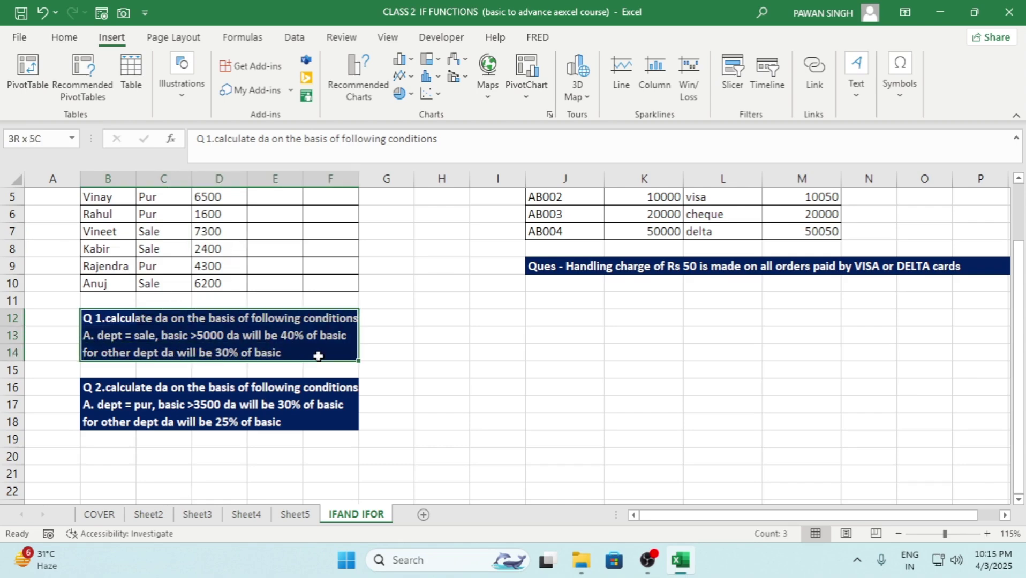
pyautogui.moveTo(109, 384); pyautogui.dragTo(322, 425)
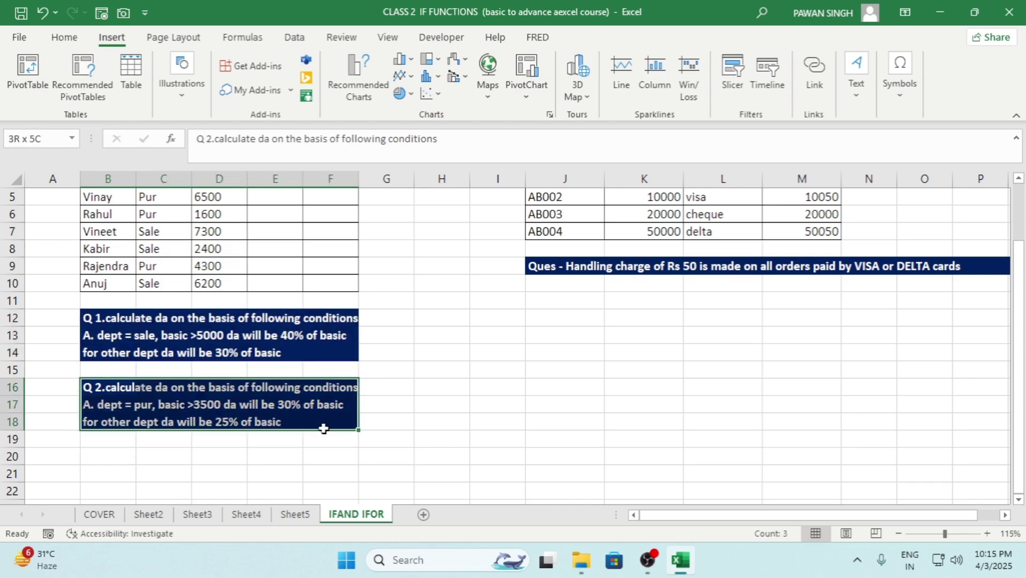
pyautogui.scroll(2, 323, 338)
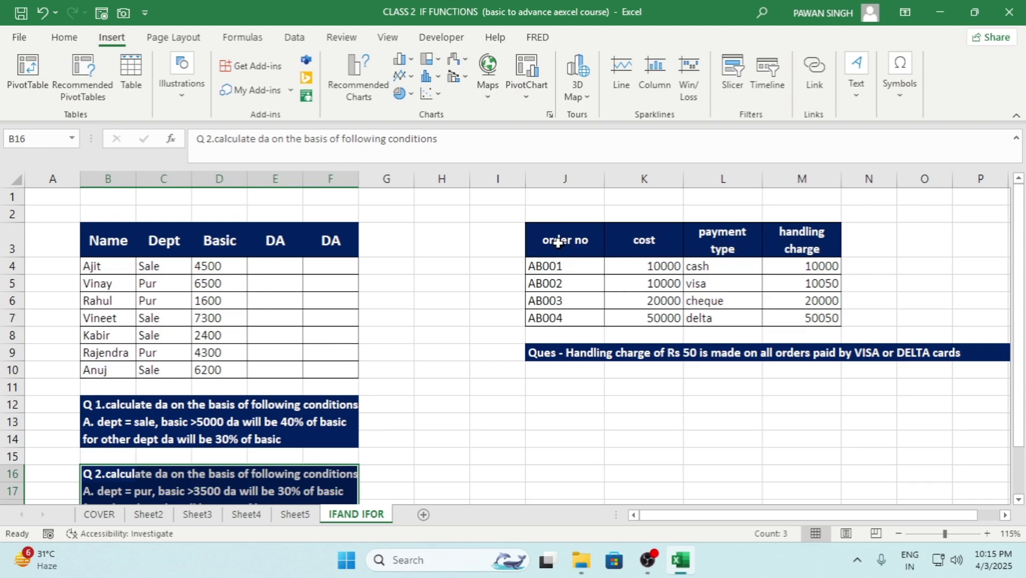
pyautogui.moveTo(554, 239); pyautogui.dragTo(831, 314)
pyautogui.click(773, 345)
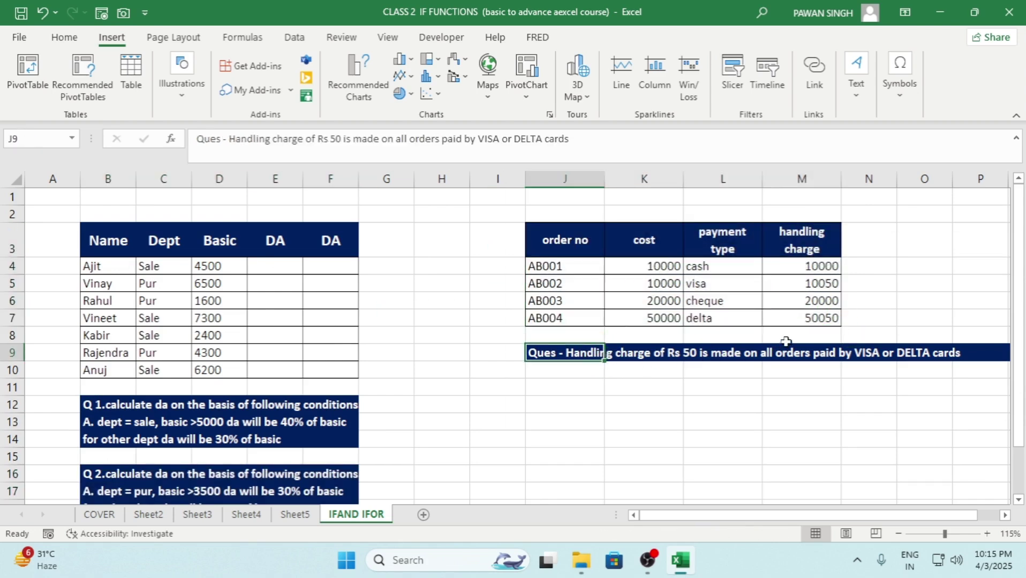
pyautogui.moveTo(818, 271); pyautogui.dragTo(815, 309)
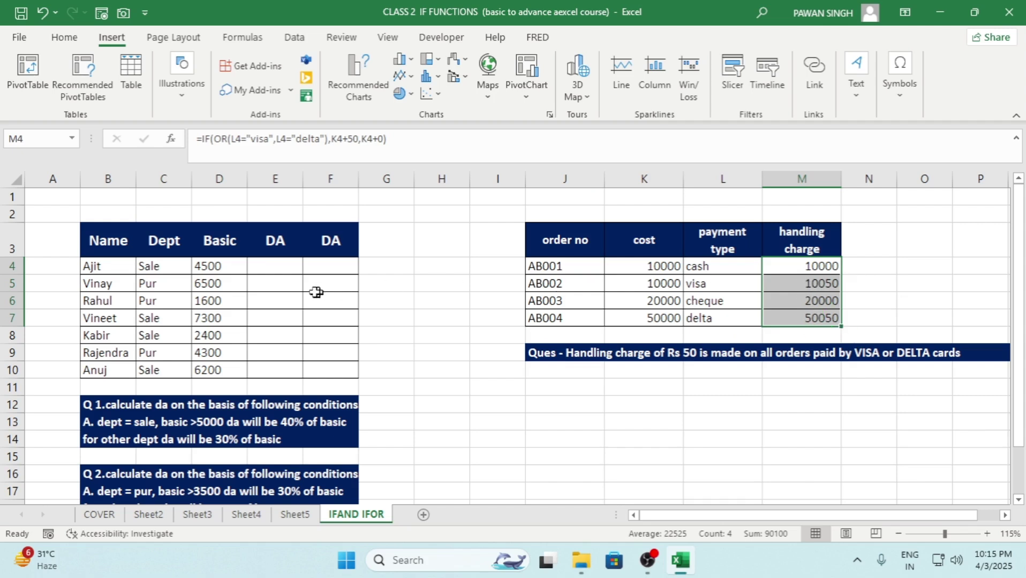
# Start a formula in E4 with an AND function nested as the logical test of an IF
pyautogui.click(268, 269)
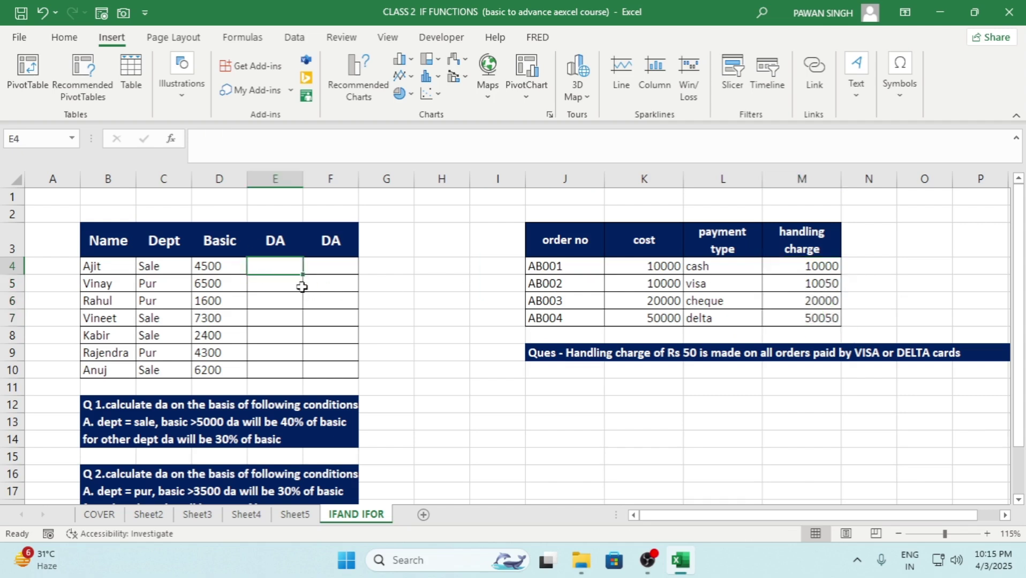
pyautogui.write('=')
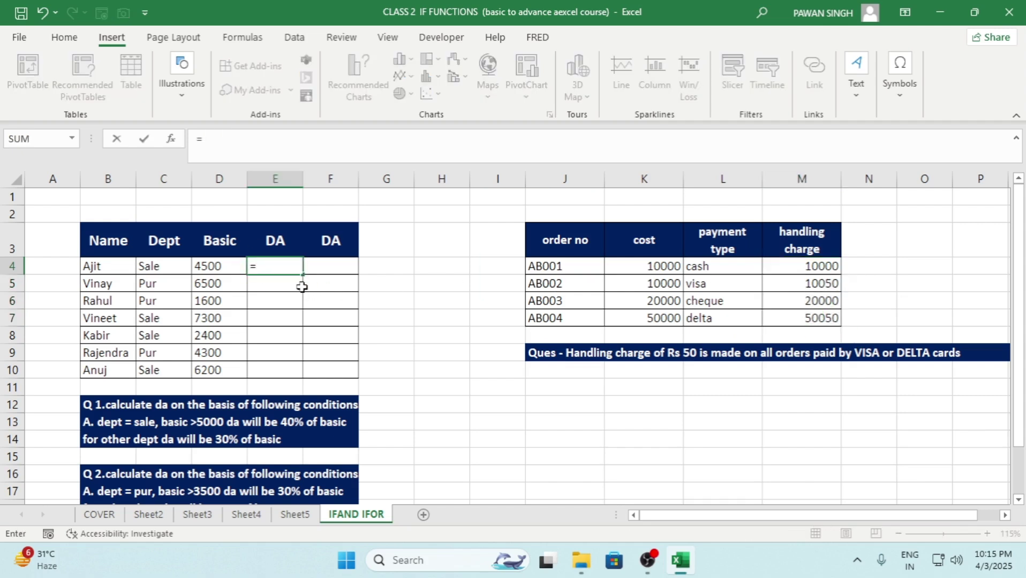
pyautogui.write('IF')
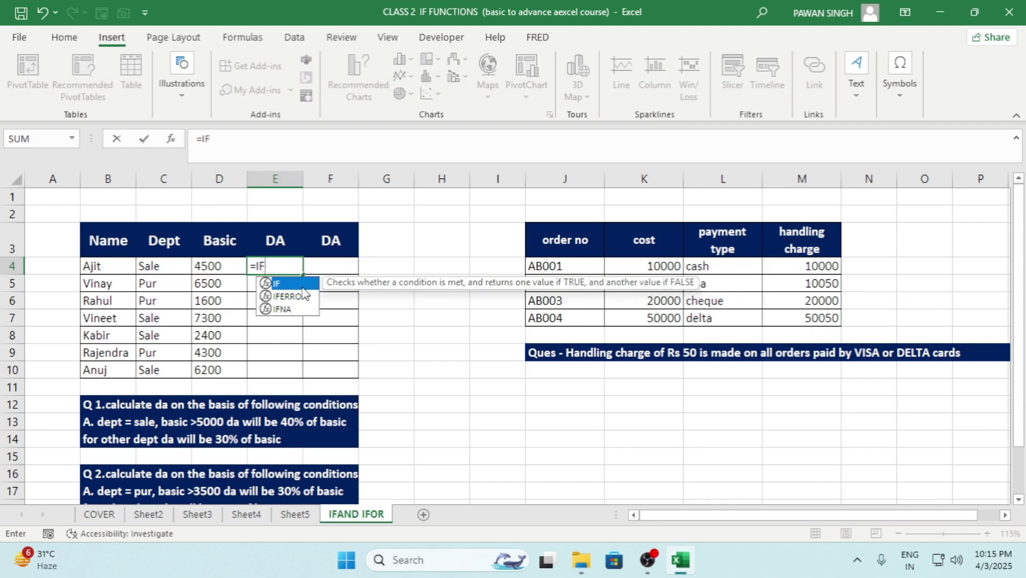
pyautogui.write('(AND')
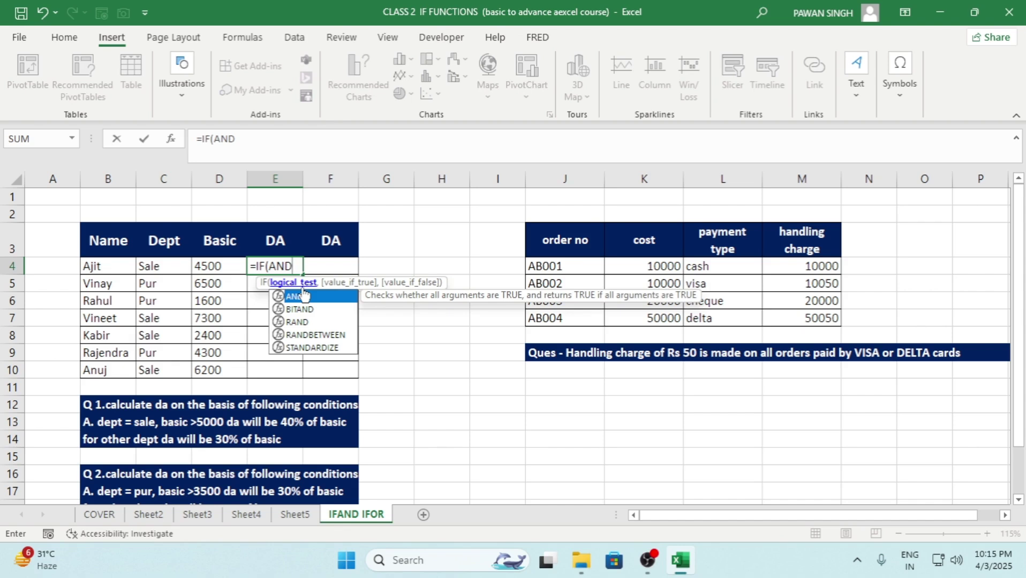
pyautogui.doubleClick(303, 295)
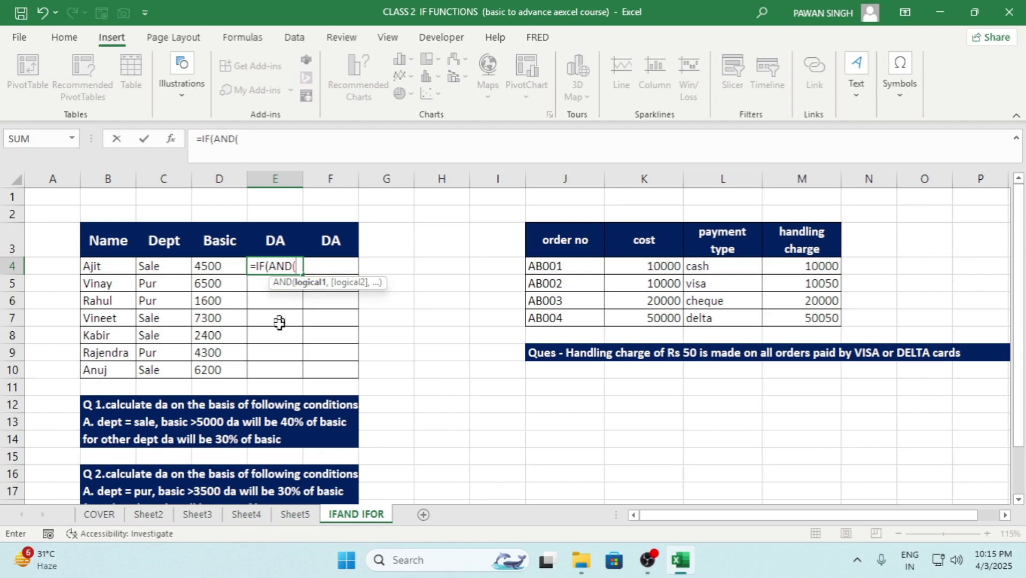
# Give E4's AND the question 1 conditions C4="SALE" and D4>5000, and close its parenthesis
pyautogui.scroll(-1, 121, 364)
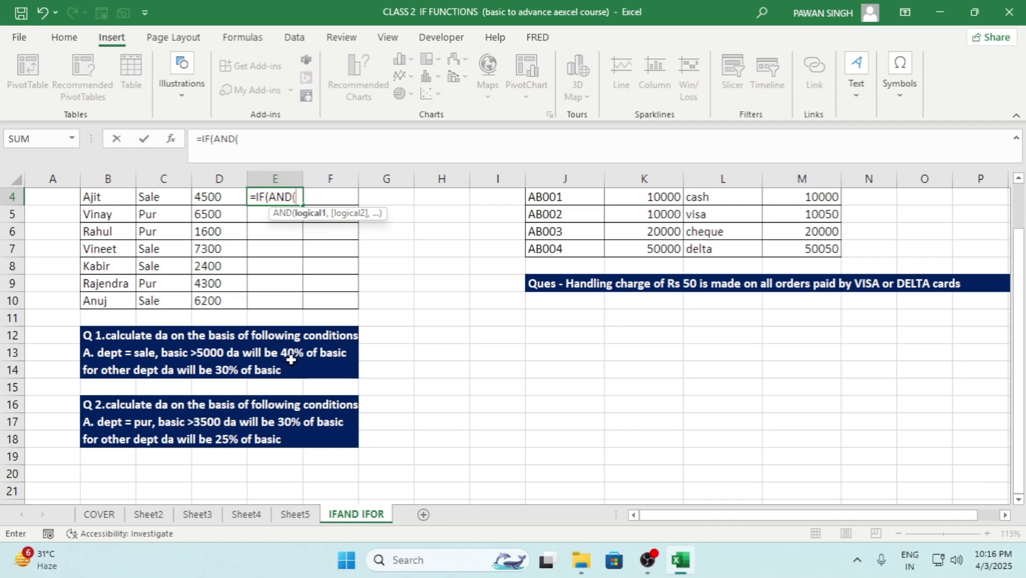
pyautogui.scroll(1, 291, 359)
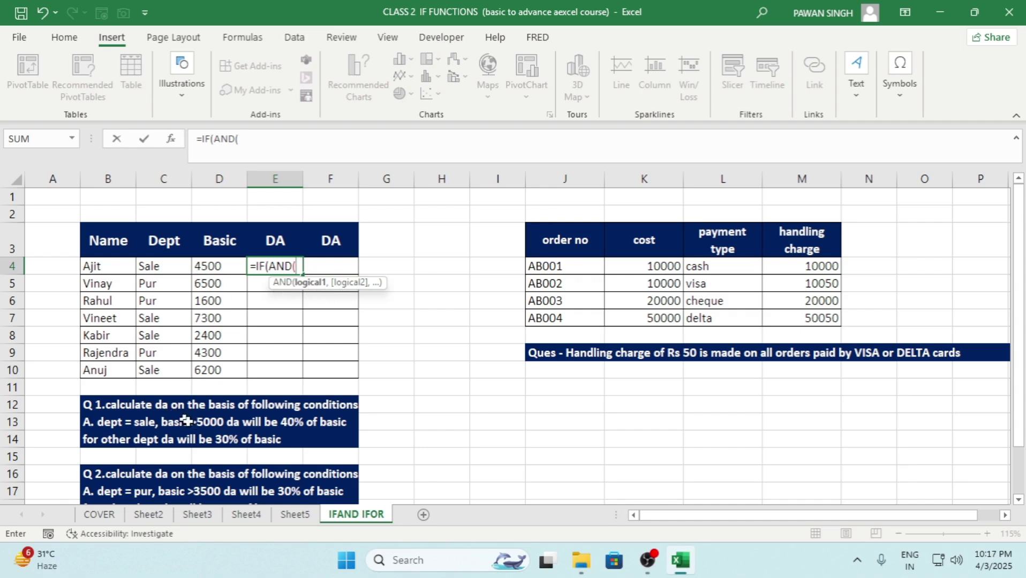
pyautogui.click(160, 267)
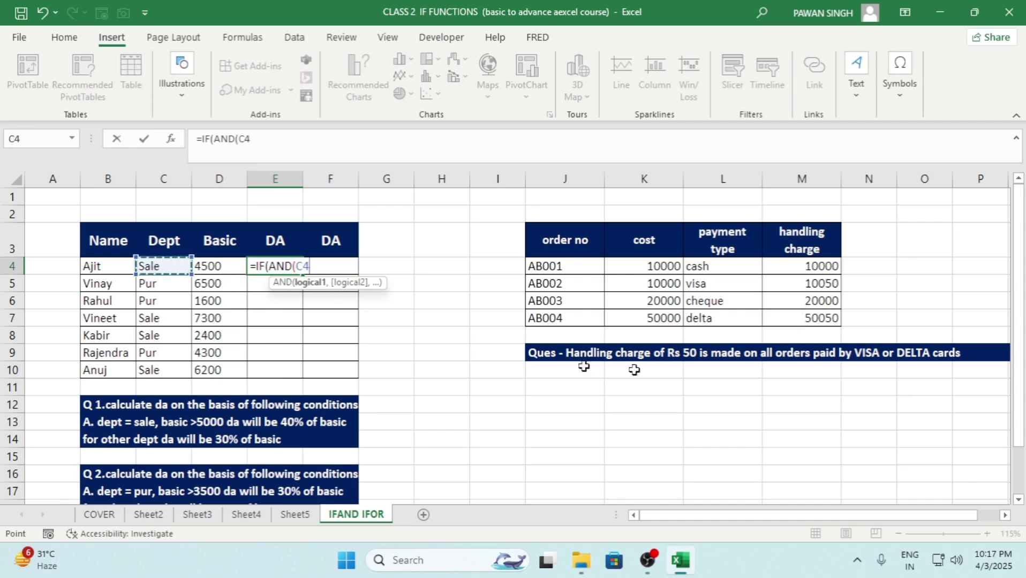
pyautogui.write('=')
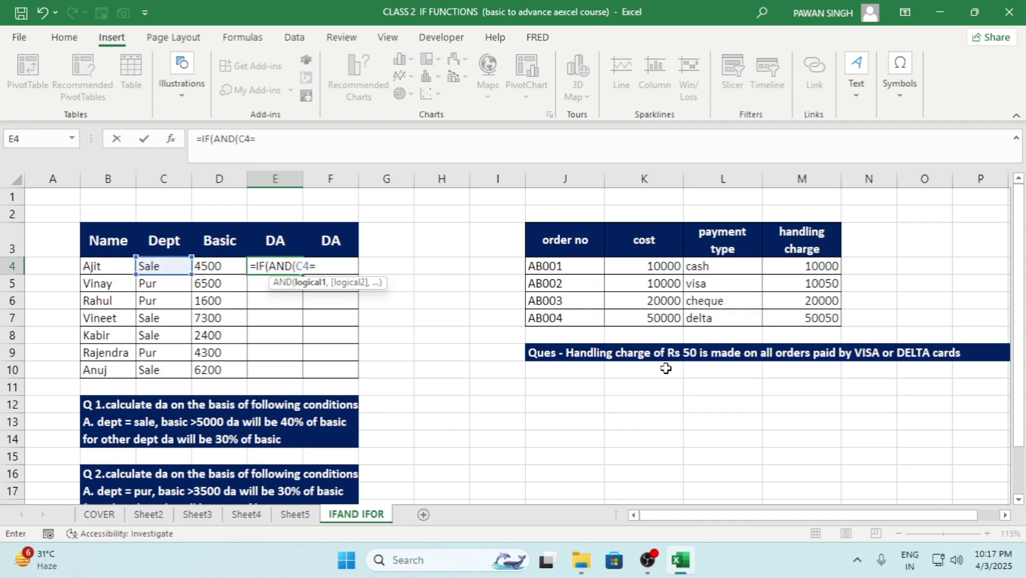
pyautogui.write('"SALE",')
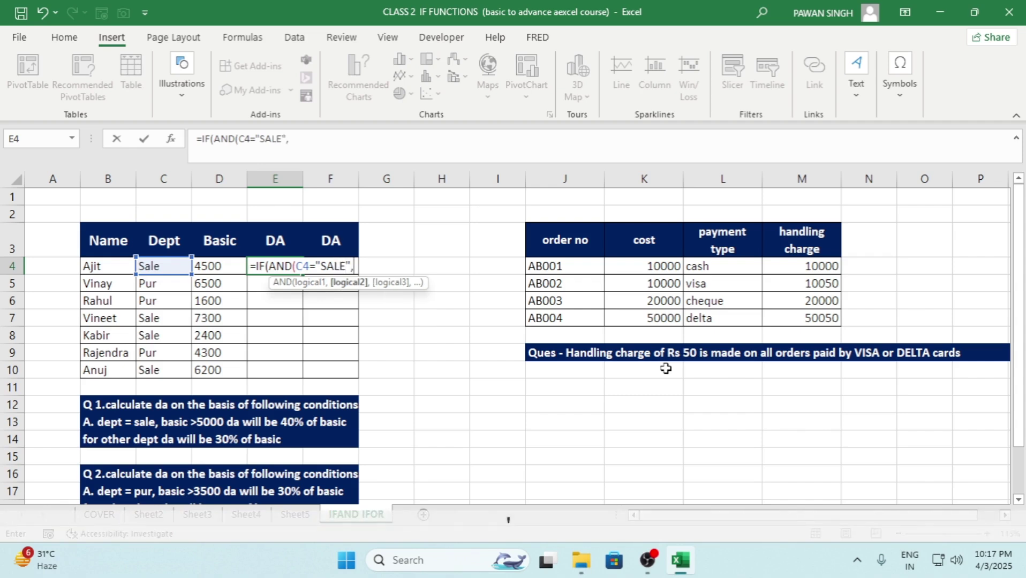
pyautogui.press('Left')
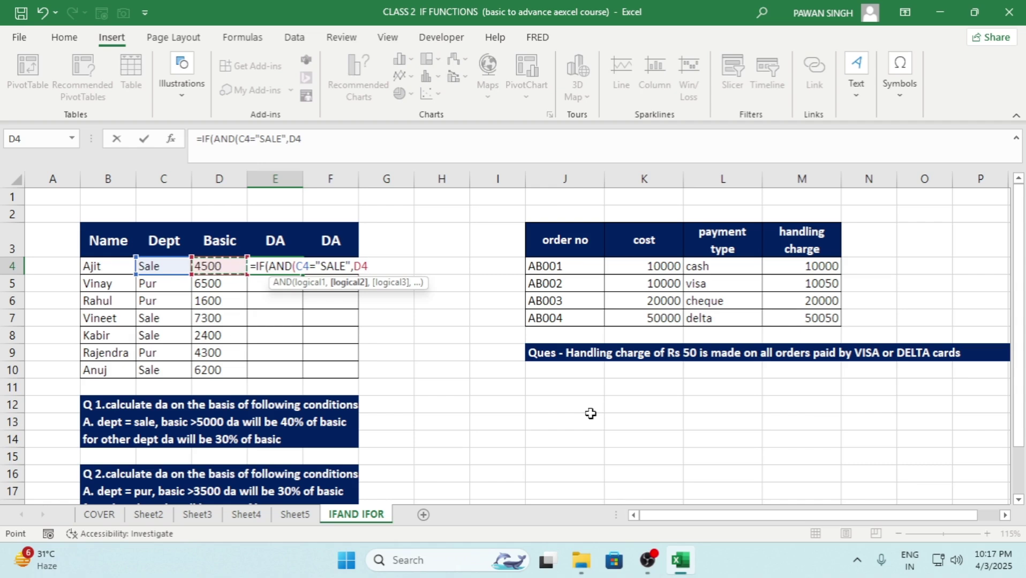
pyautogui.write('>5000')
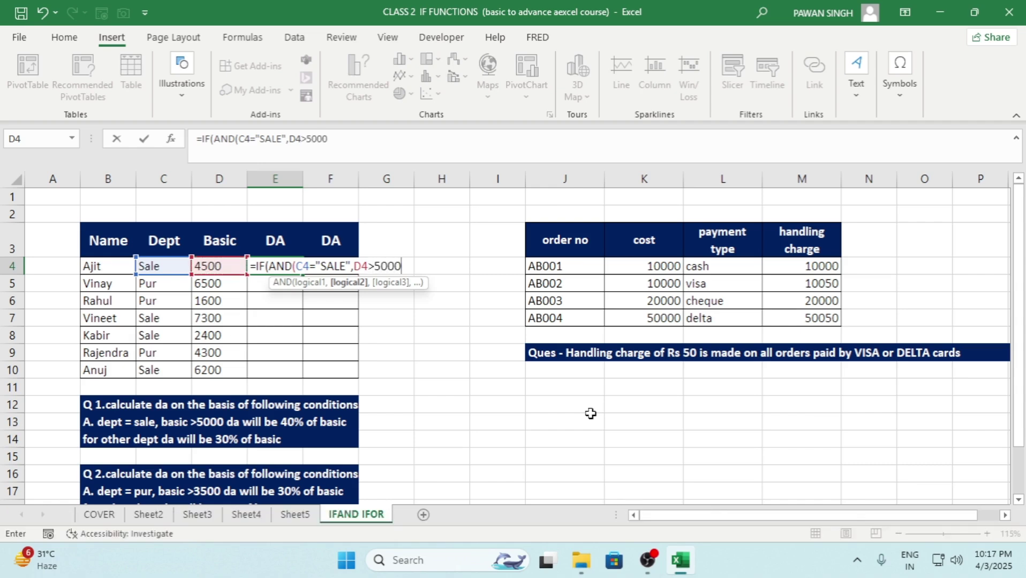
pyautogui.write(',')
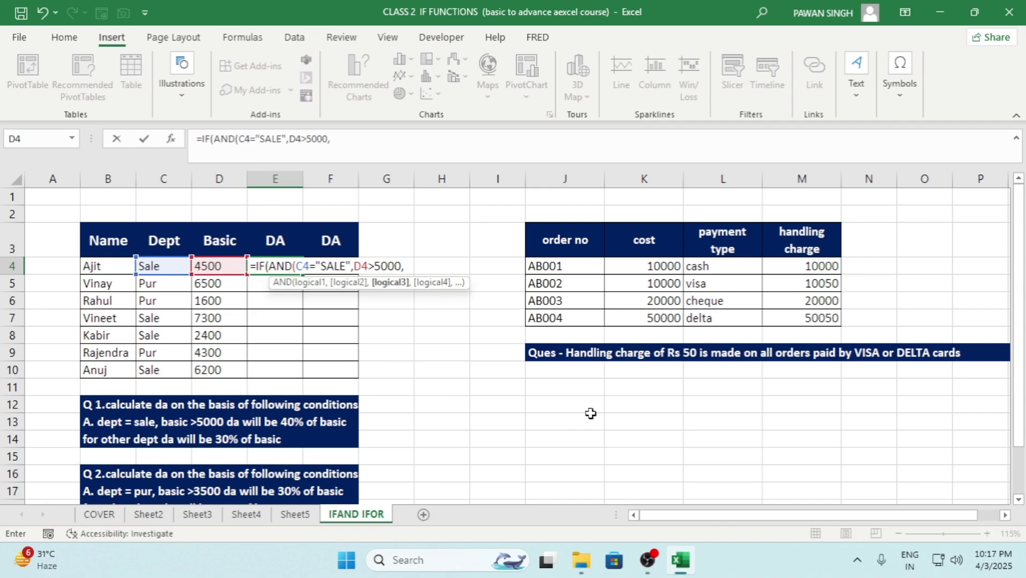
pyautogui.press('BackSpace')
pyautogui.write(')')
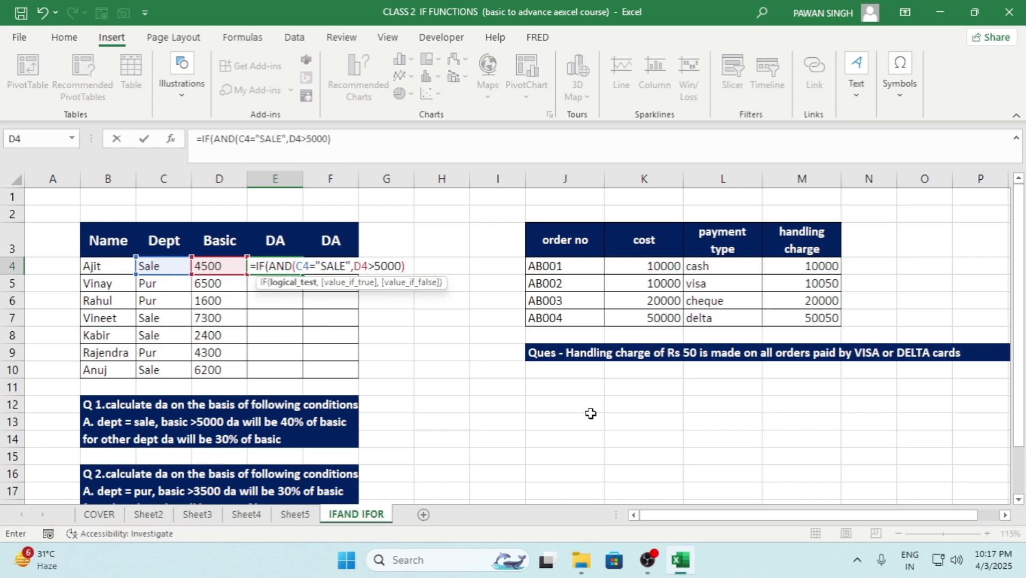
# Add D4*40% as the true value and D4*30% as the false value of E4's IF
pyautogui.write(',')
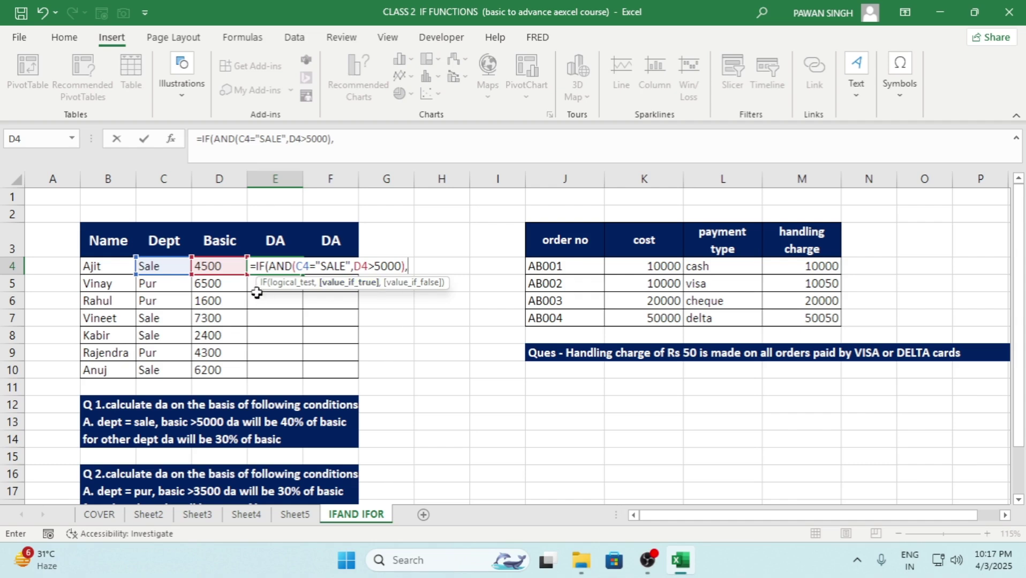
pyautogui.click(223, 266)
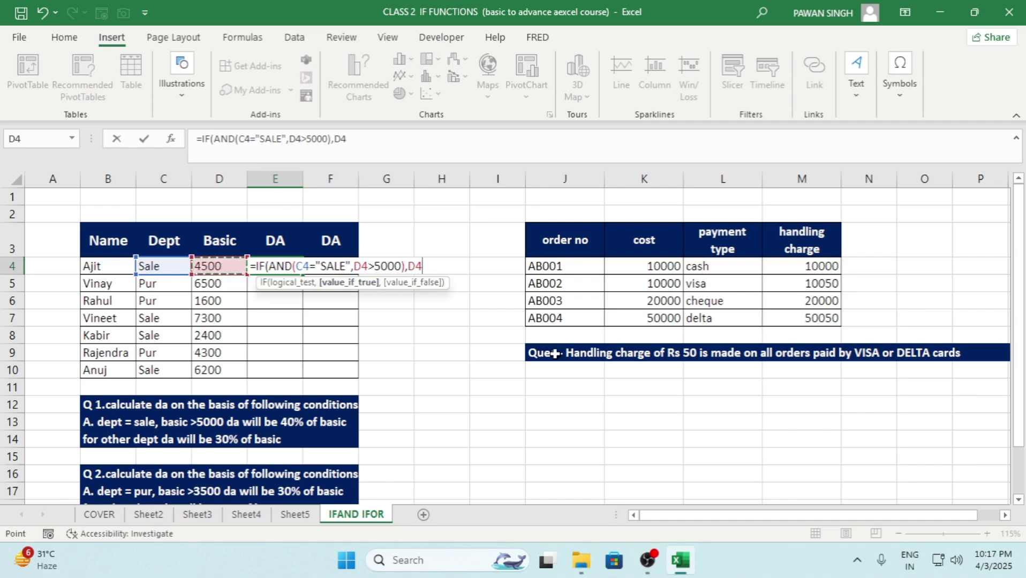
pyautogui.write('*40')
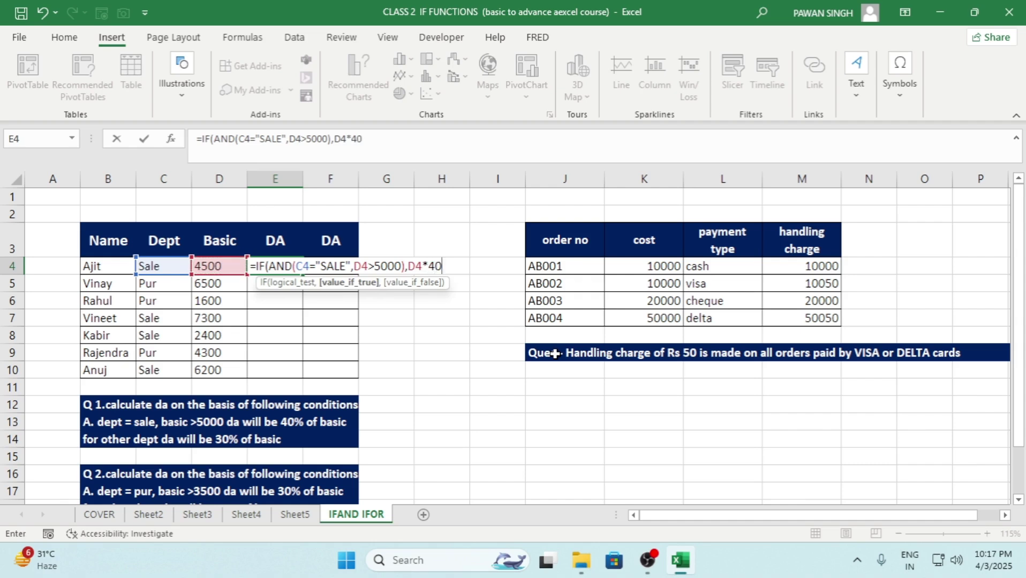
pyautogui.write('%,')
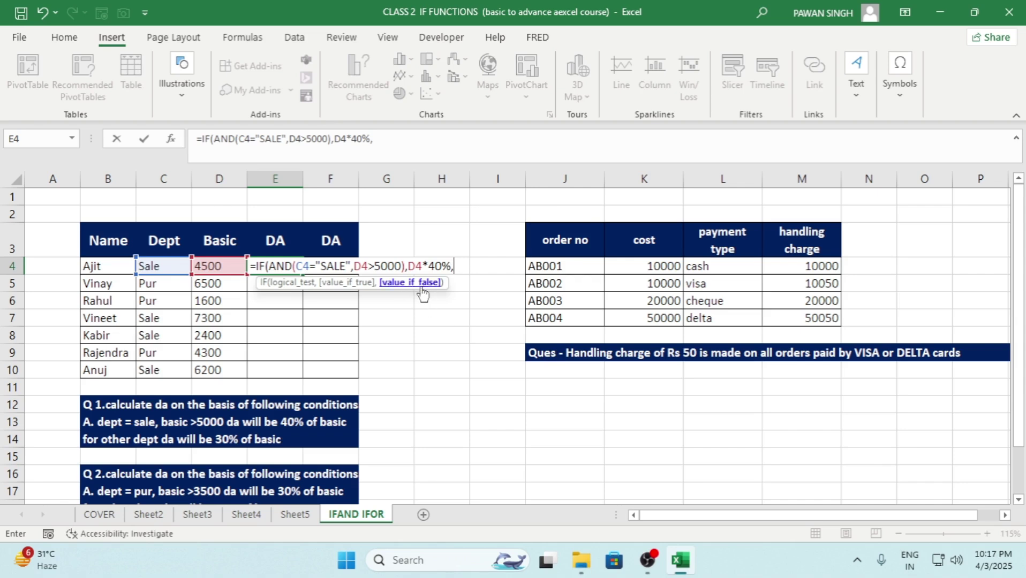
pyautogui.click(221, 270)
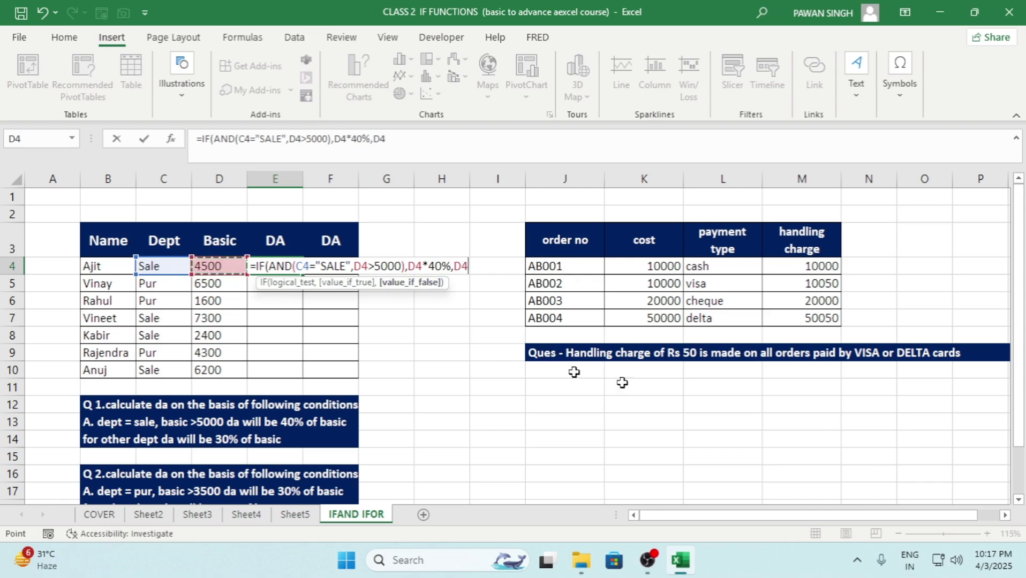
pyautogui.write('*3')
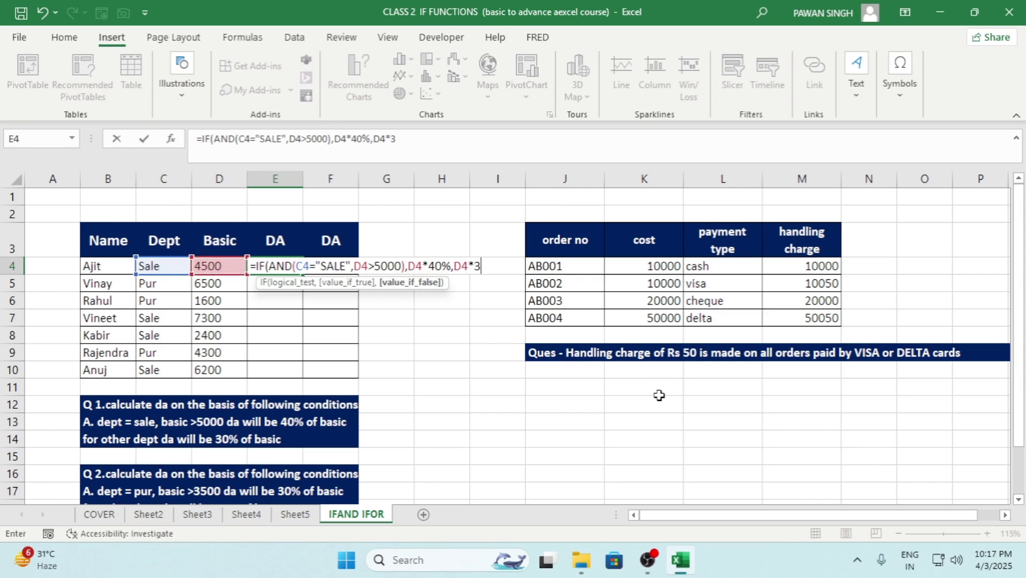
pyautogui.write('0%')
# Enter the DA formula in E4 and fill it down to E10
pyautogui.press('Return')
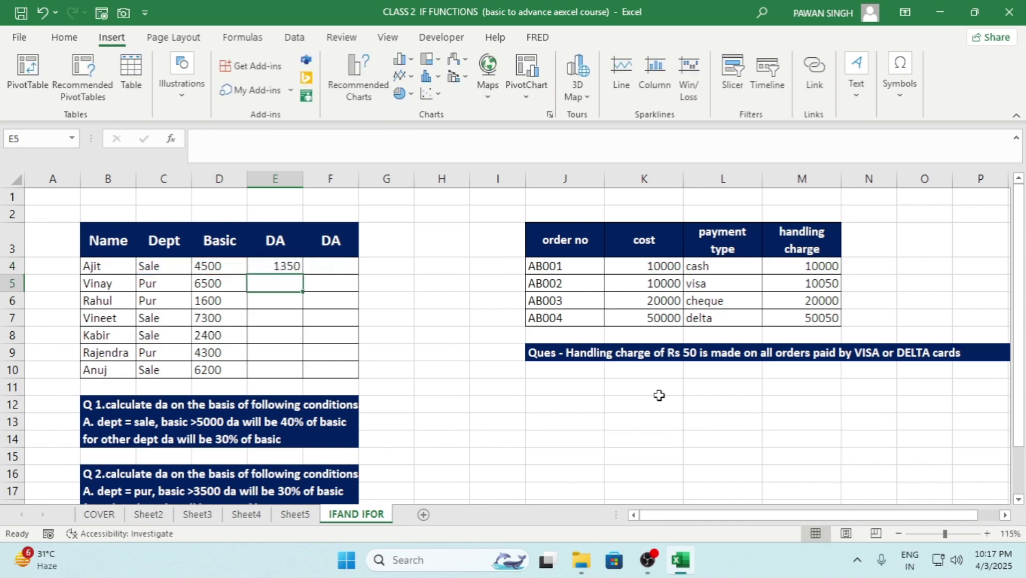
pyautogui.press('Up')
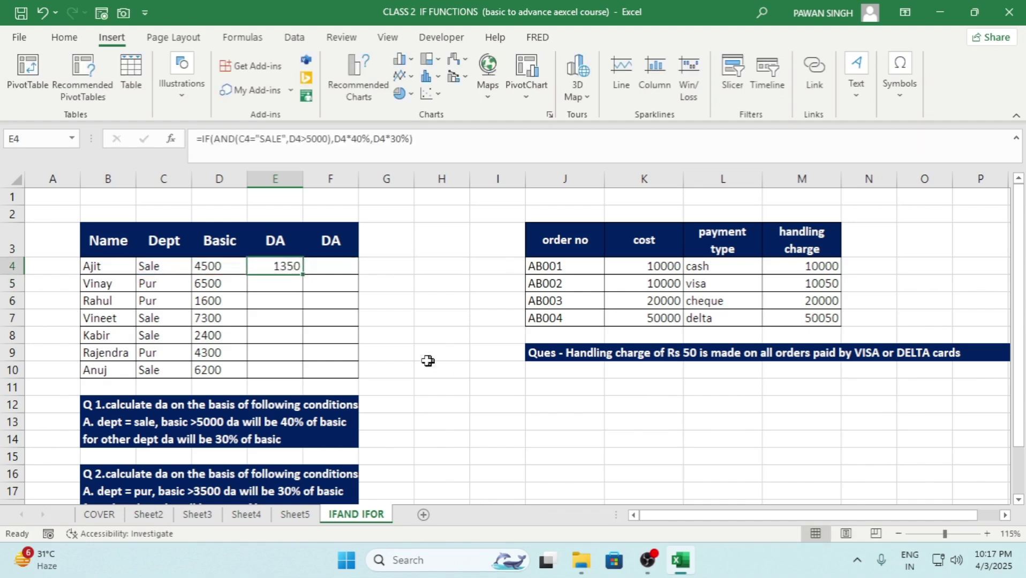
pyautogui.doubleClick(304, 276)
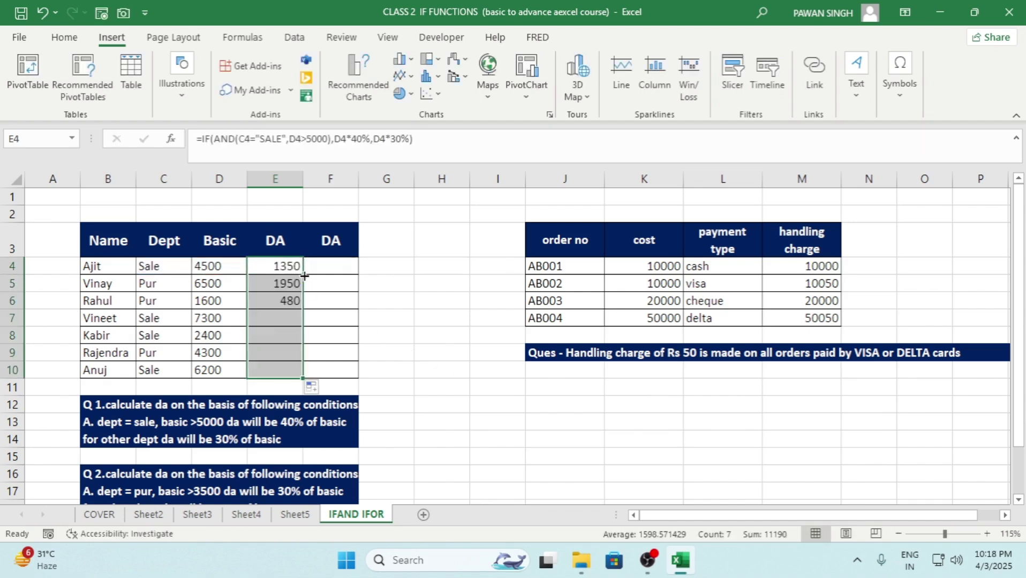
# Check the DA formula result in E7 against the department and basic in C7:D7
pyautogui.click(162, 272)
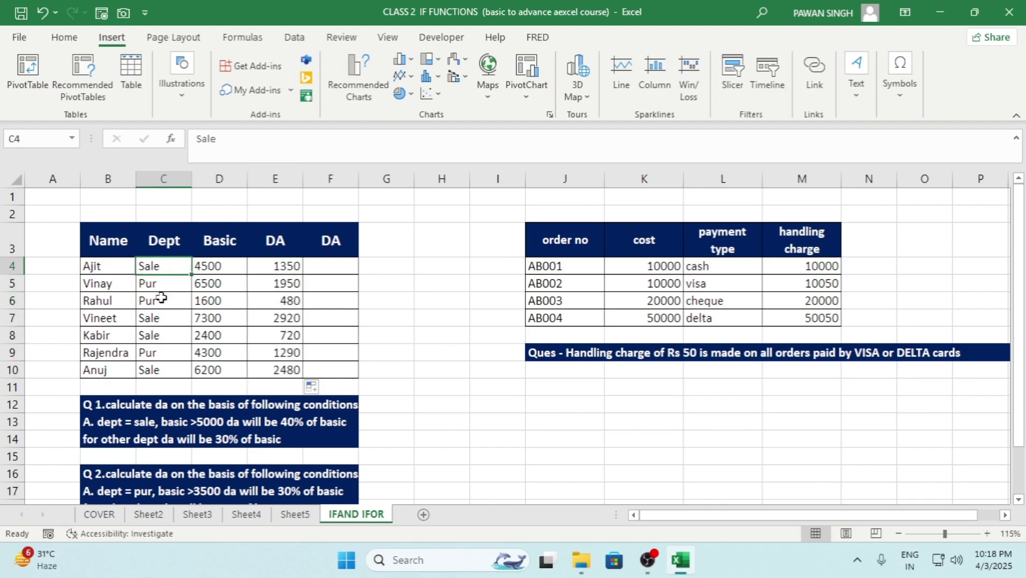
pyautogui.click(155, 318)
pyautogui.moveTo(168, 319); pyautogui.dragTo(210, 320)
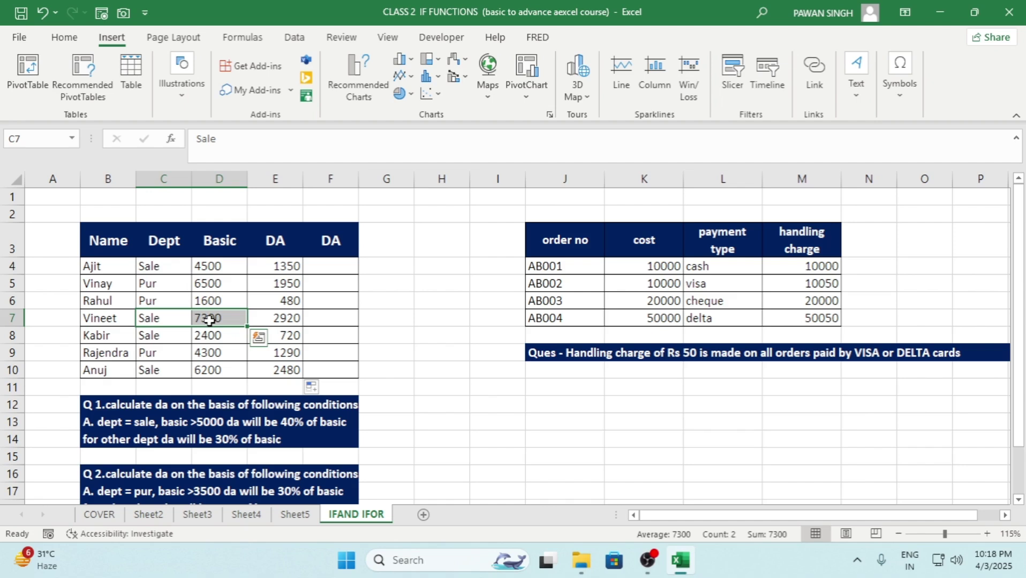
pyautogui.click(292, 320)
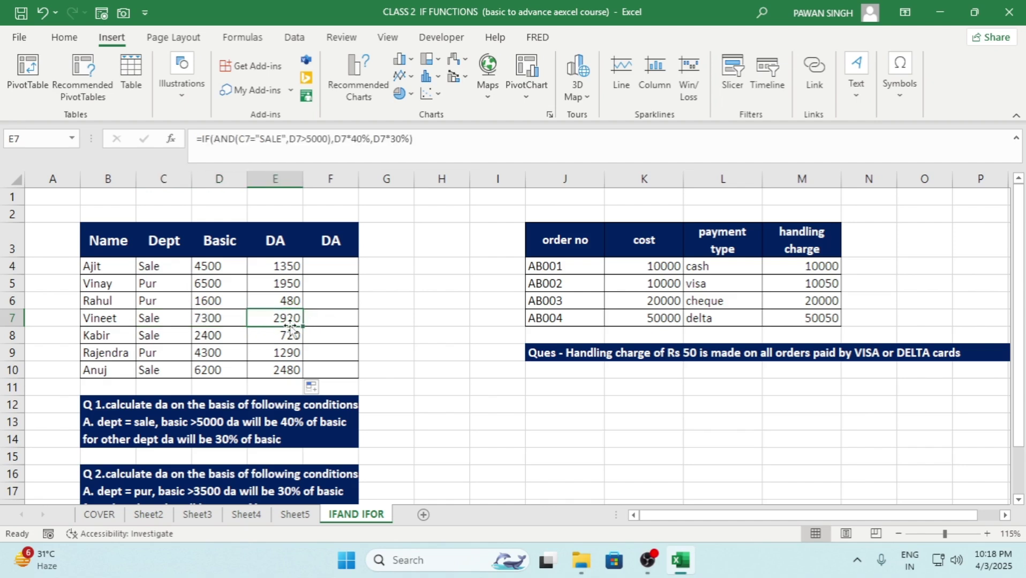
# Calculate D7*40% in G7 as a cross-check of the DA in E7
pyautogui.click(375, 320)
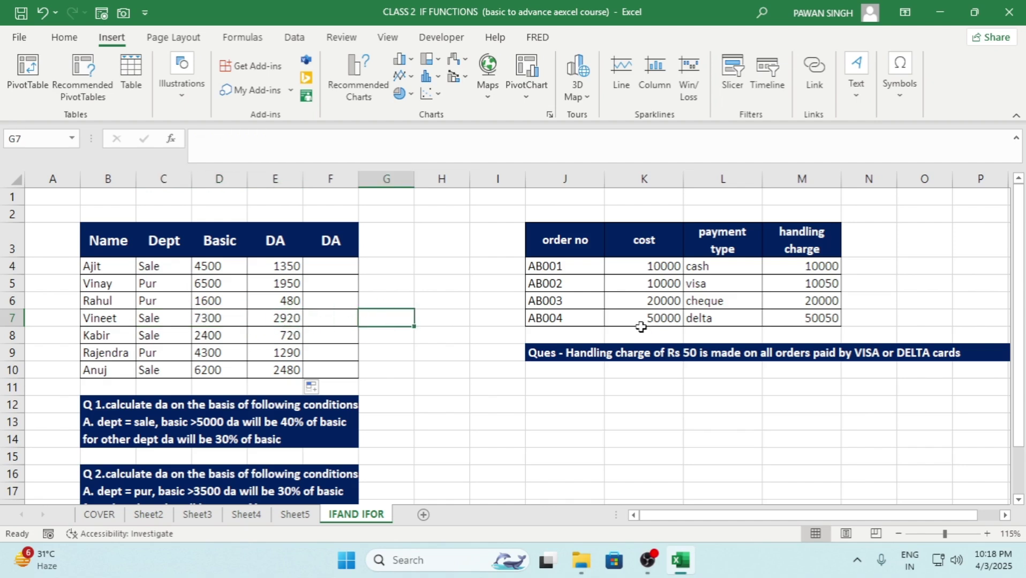
pyautogui.write('=')
pyautogui.press('Left')
pyautogui.press('Left')
pyautogui.press('Left')
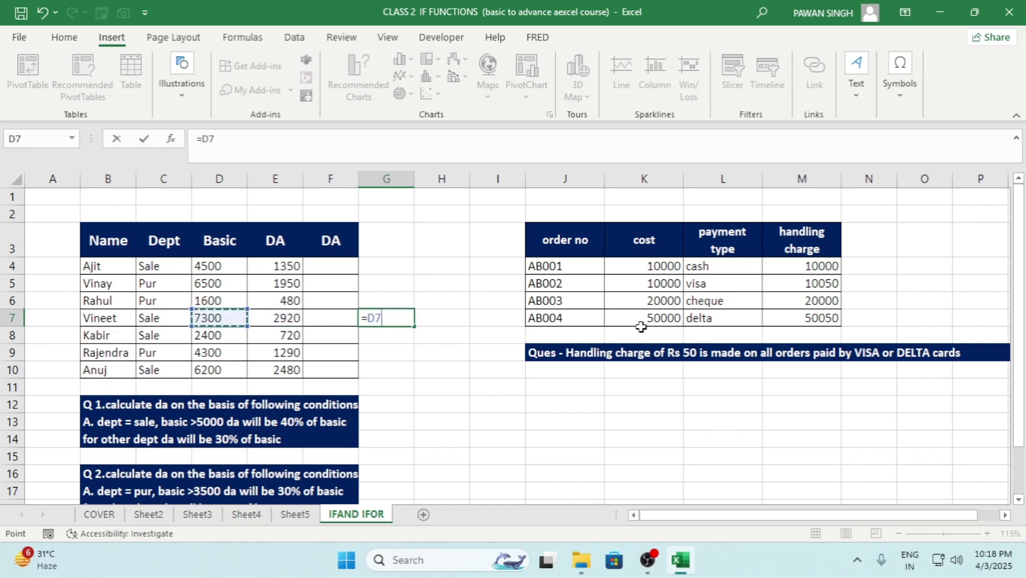
pyautogui.write('*40')
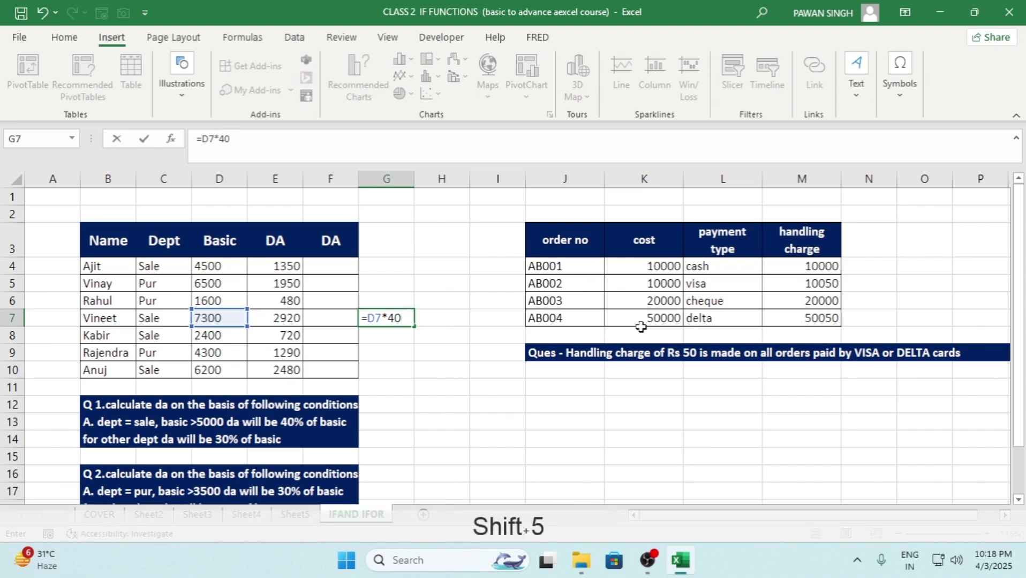
pyautogui.write('%')
pyautogui.press('Return')
pyautogui.press('Up')
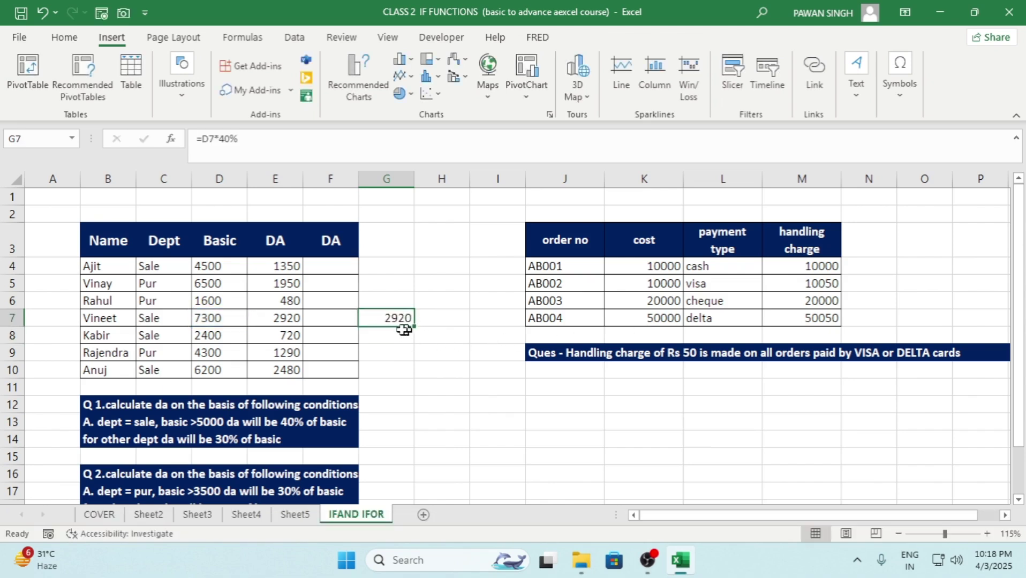
# Compare E7 with the check value in G7 and clear G7
pyautogui.click(289, 321)
pyautogui.click(385, 320)
pyautogui.press('Delete')
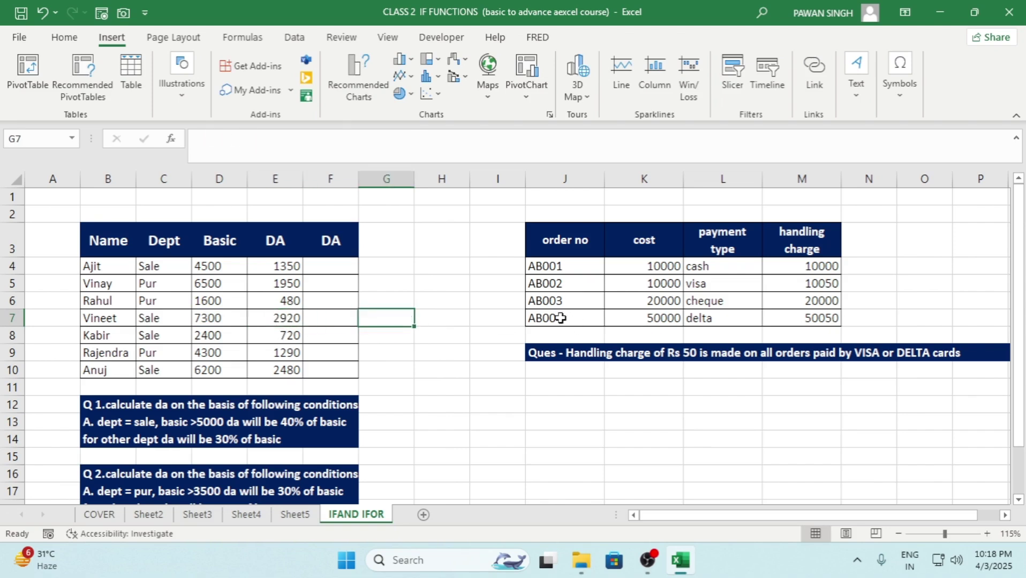
# Review the question 2 DA conditions below the employee table and the empty second DA column
pyautogui.scroll(-1, 320, 322)
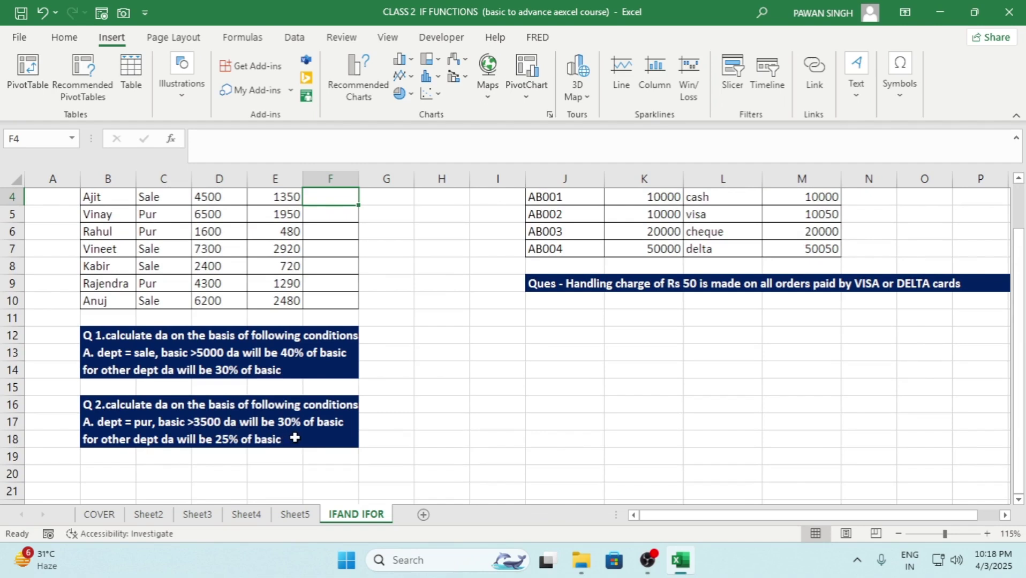
pyautogui.scroll(1, 343, 423)
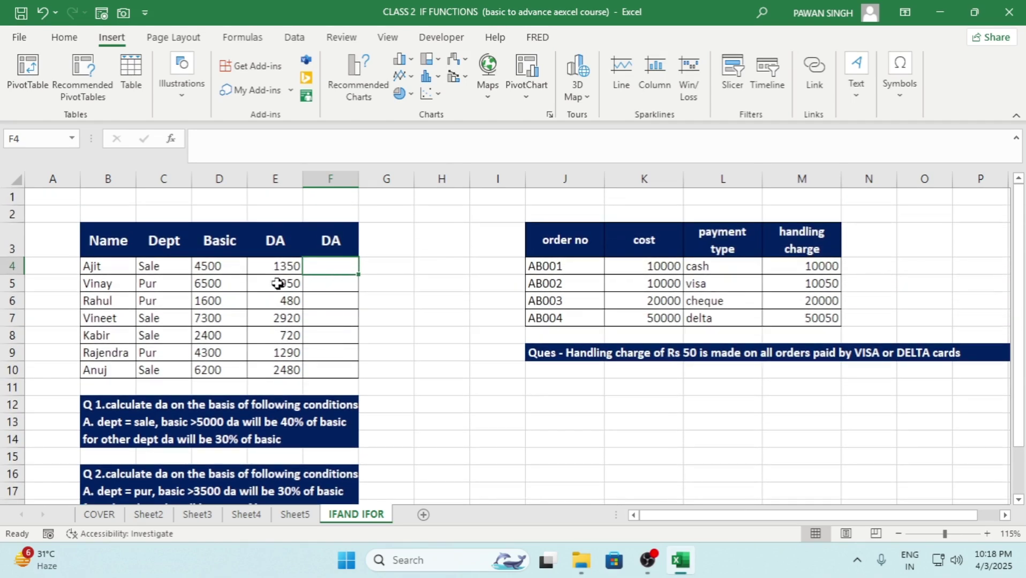
pyautogui.click(276, 266)
pyautogui.click(343, 266)
# Clear the existing handling charge formulas from M4:M7 in the orders table
pyautogui.moveTo(712, 268); pyautogui.dragTo(712, 320)
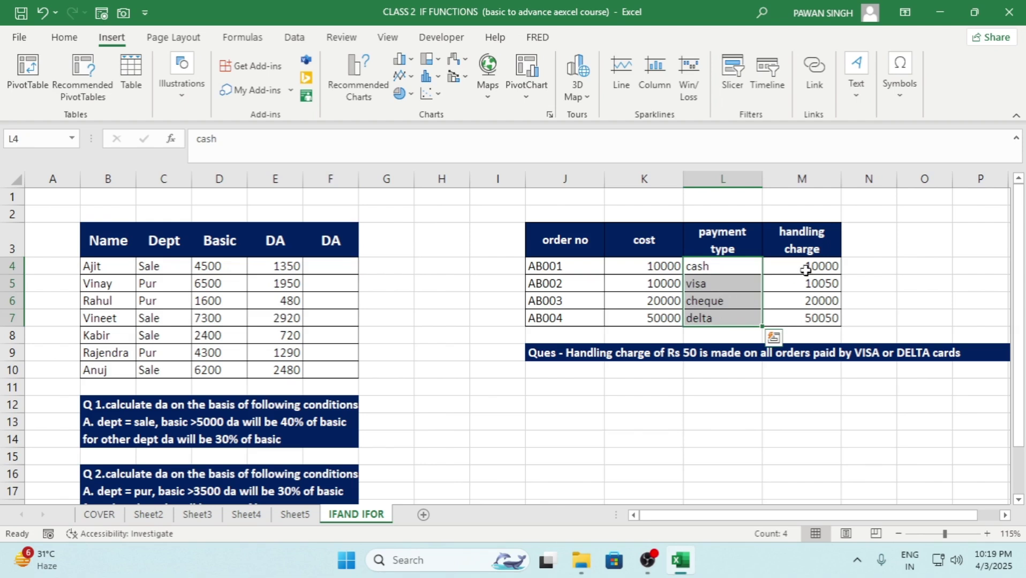
pyautogui.moveTo(802, 269); pyautogui.dragTo(806, 321)
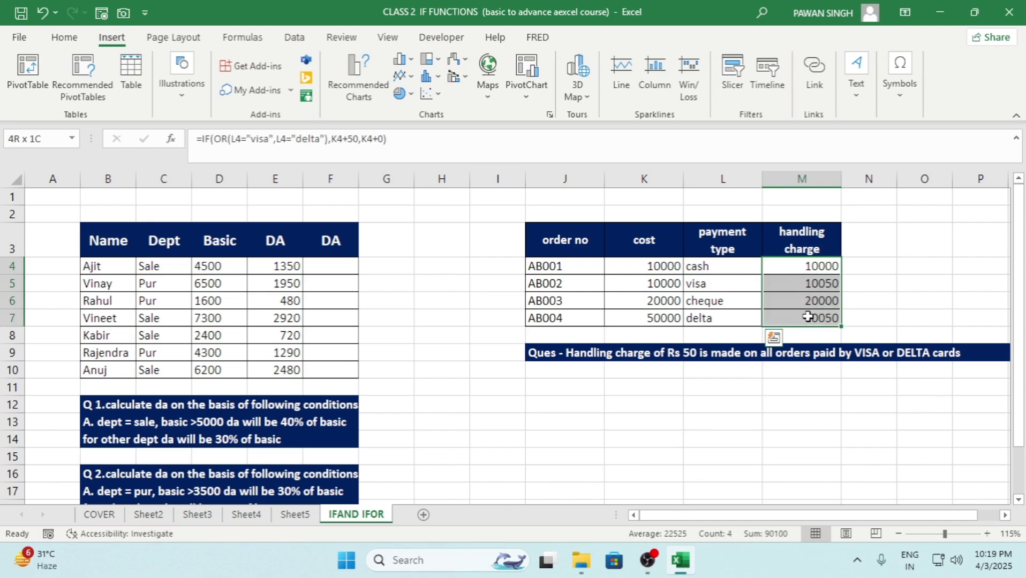
pyautogui.press('Delete')
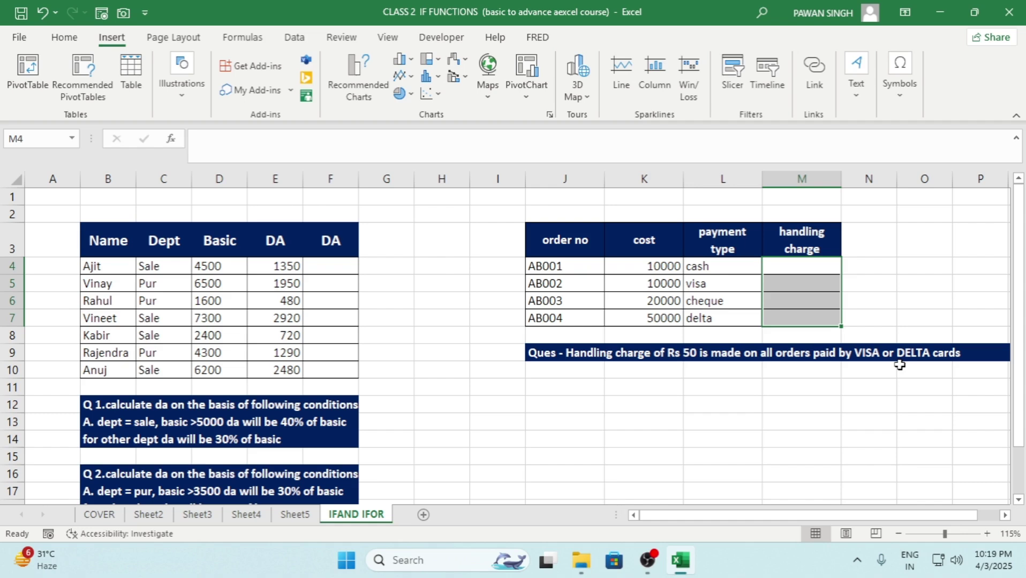
# Start a formula in M4 with an OR function nested as the logical test of an IF
pyautogui.click(785, 278)
pyautogui.click(781, 268)
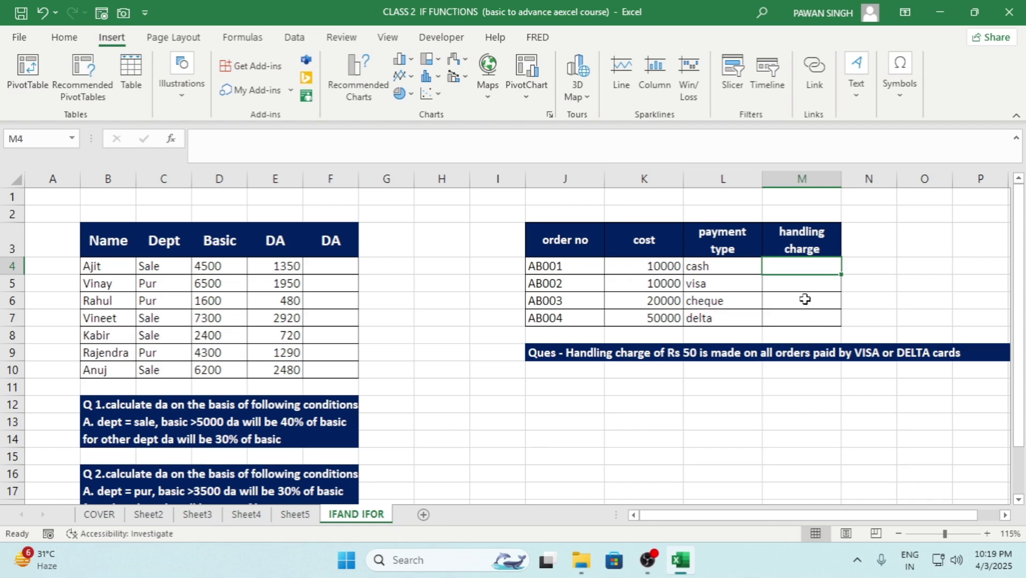
pyautogui.write('=IF')
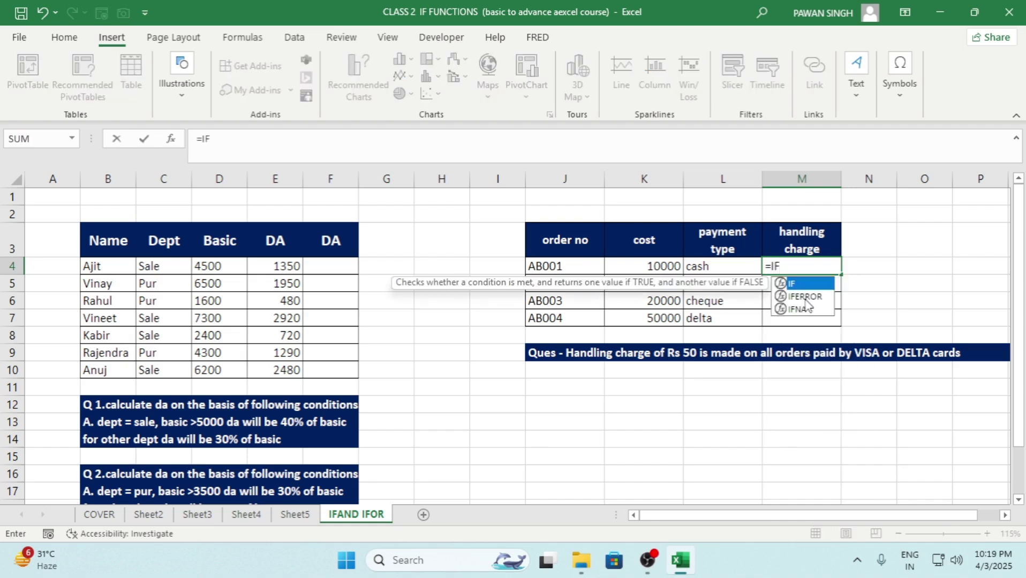
pyautogui.write('(OR')
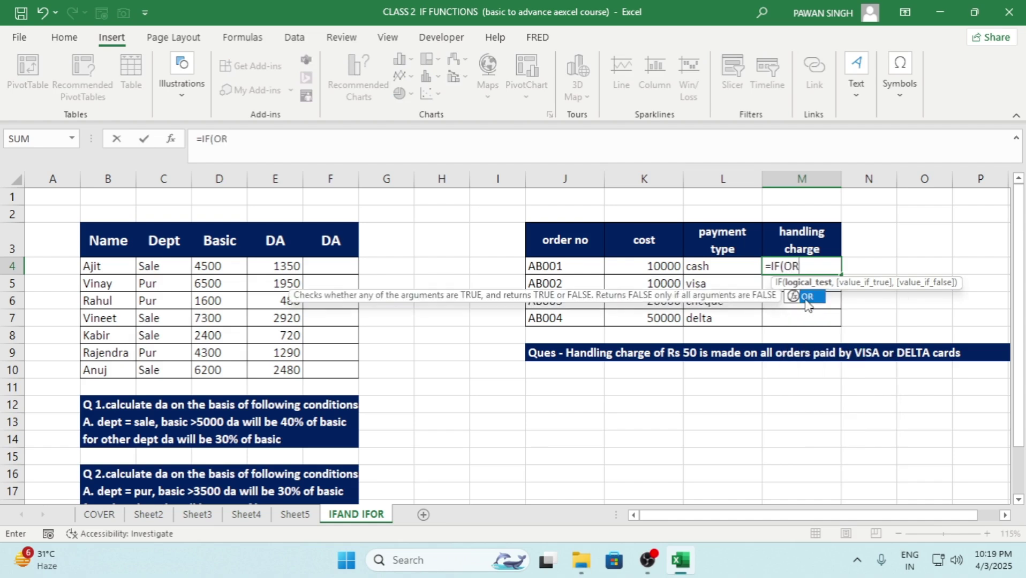
pyautogui.doubleClick(807, 298)
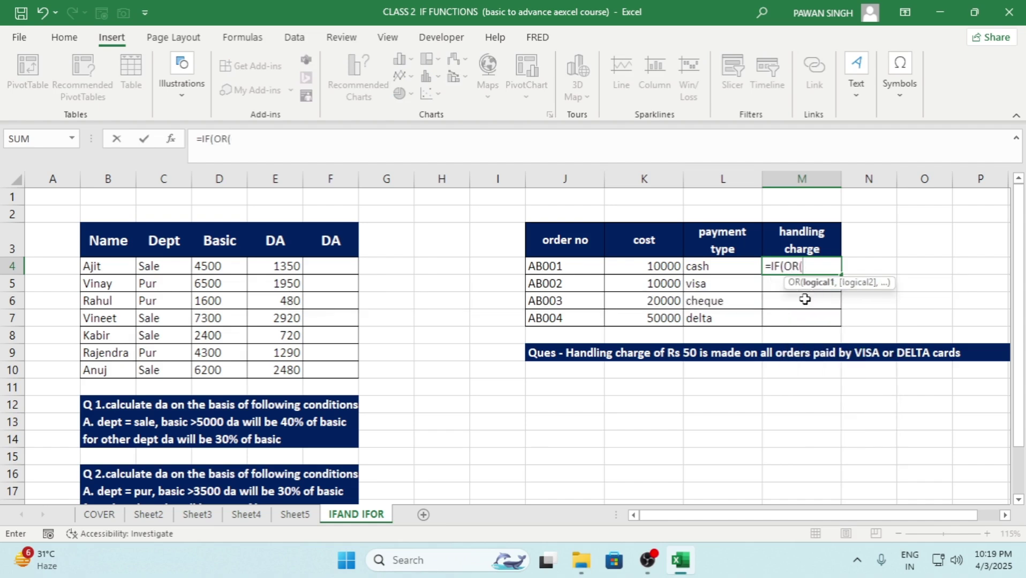
# Give M4's OR the conditions L4="VISA" and L4="DELTA", and close its parenthesis
pyautogui.press('Left')
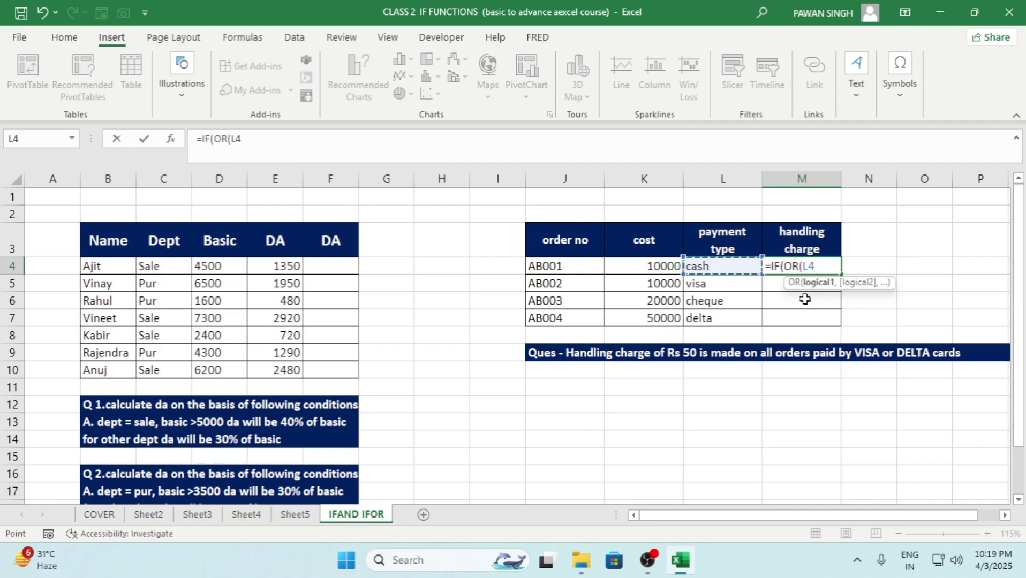
pyautogui.write('=')
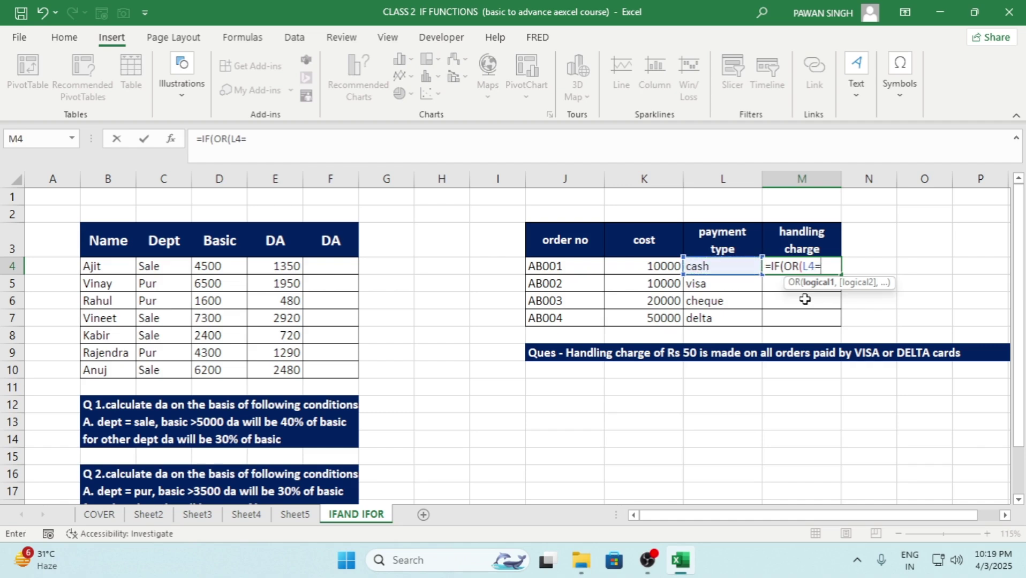
pyautogui.write('"VISA",')
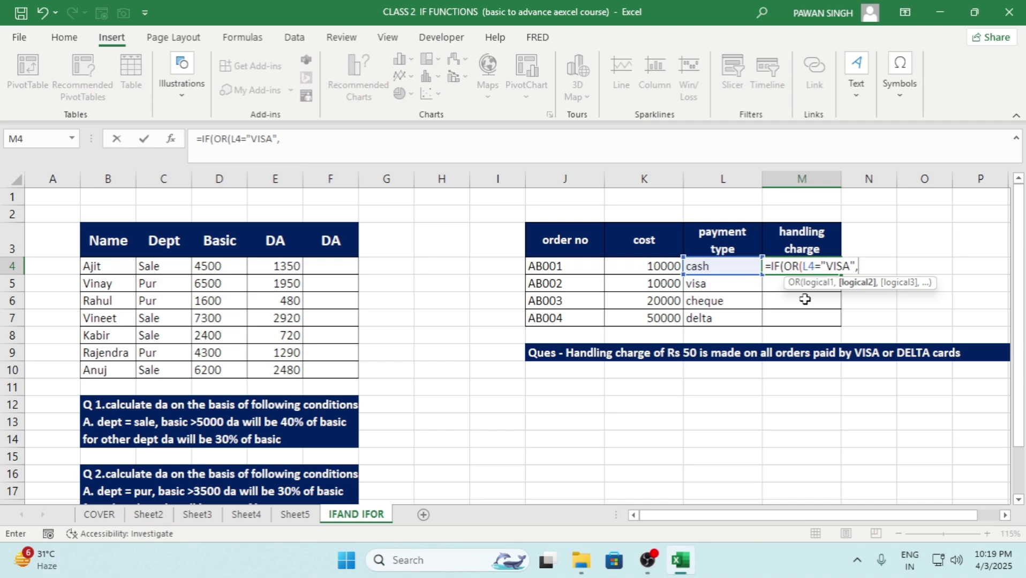
pyautogui.press('Left')
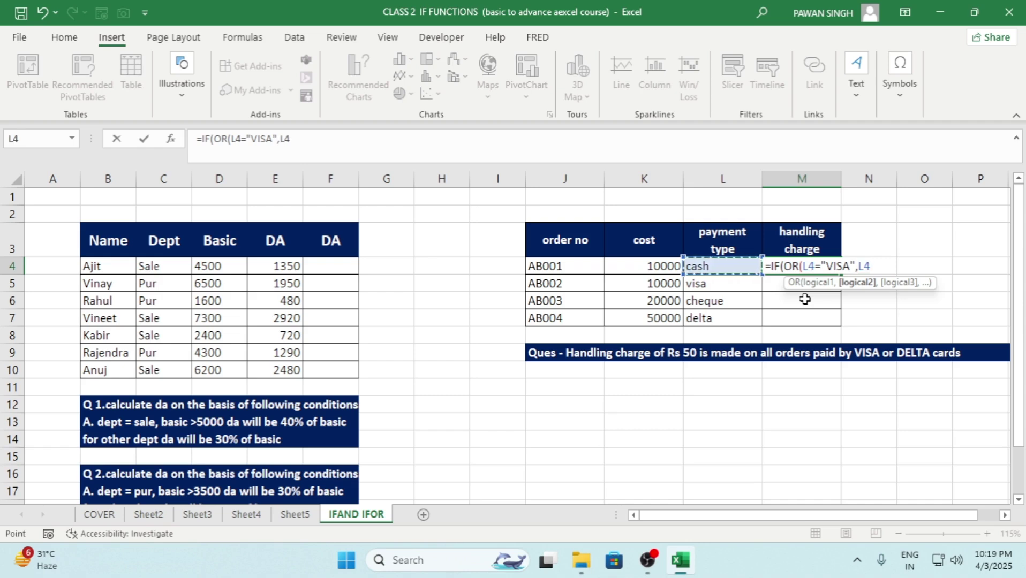
pyautogui.write('="')
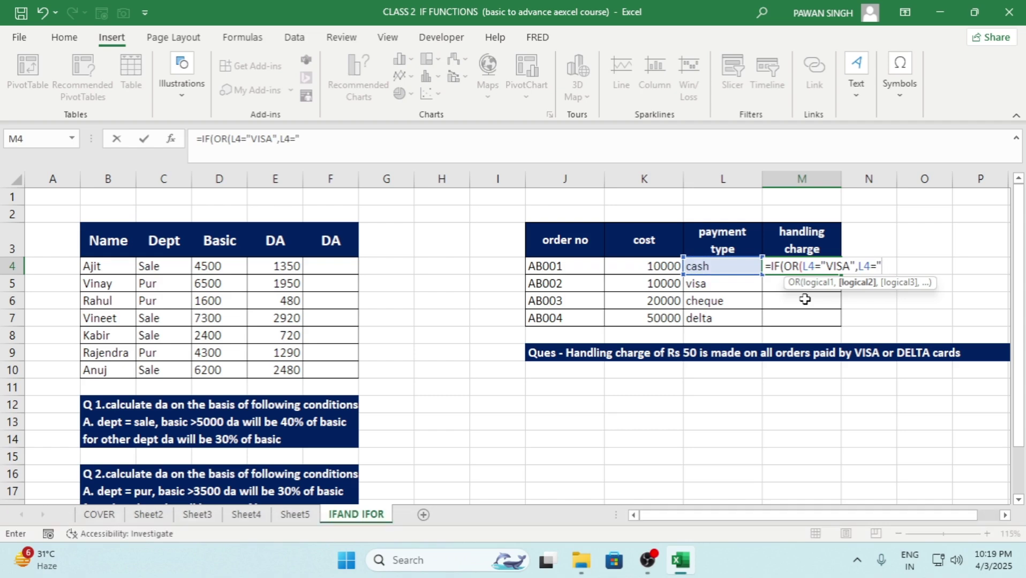
pyautogui.write('DELTA")')
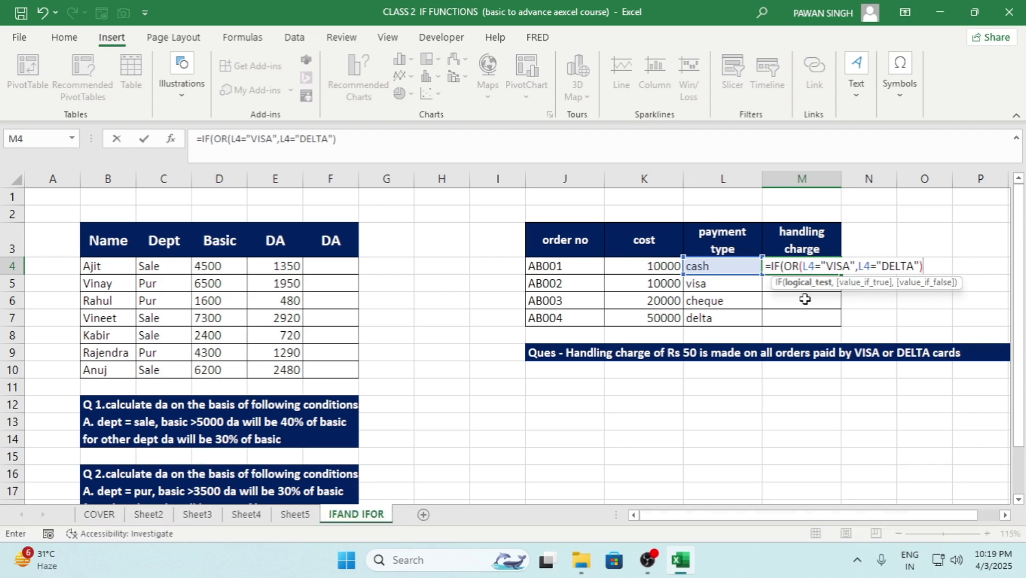
# Complete M4's IF with 50 as the true value and 0 as the false value, and fill it down to M7
pyautogui.write(',')
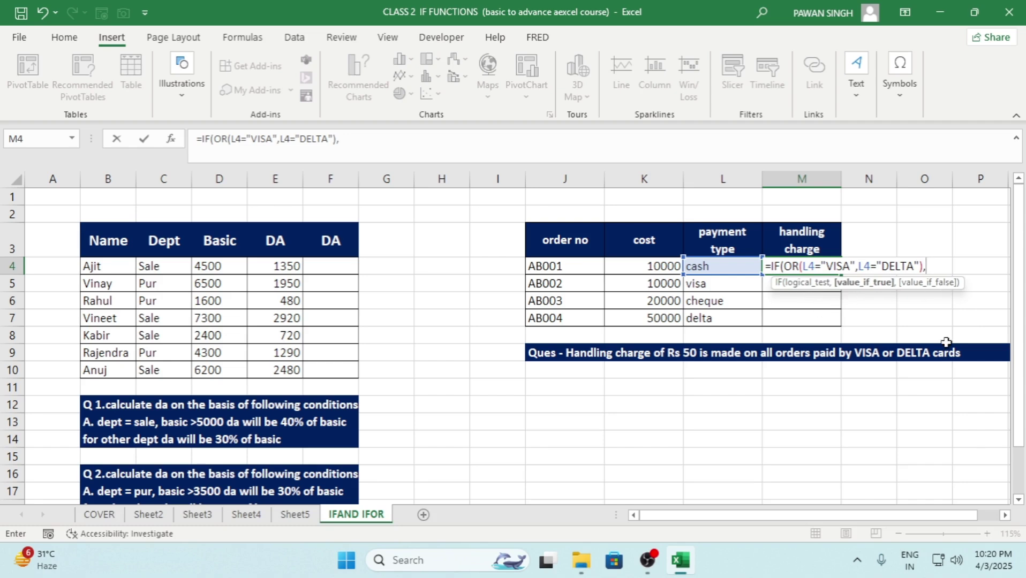
pyautogui.write('50,')
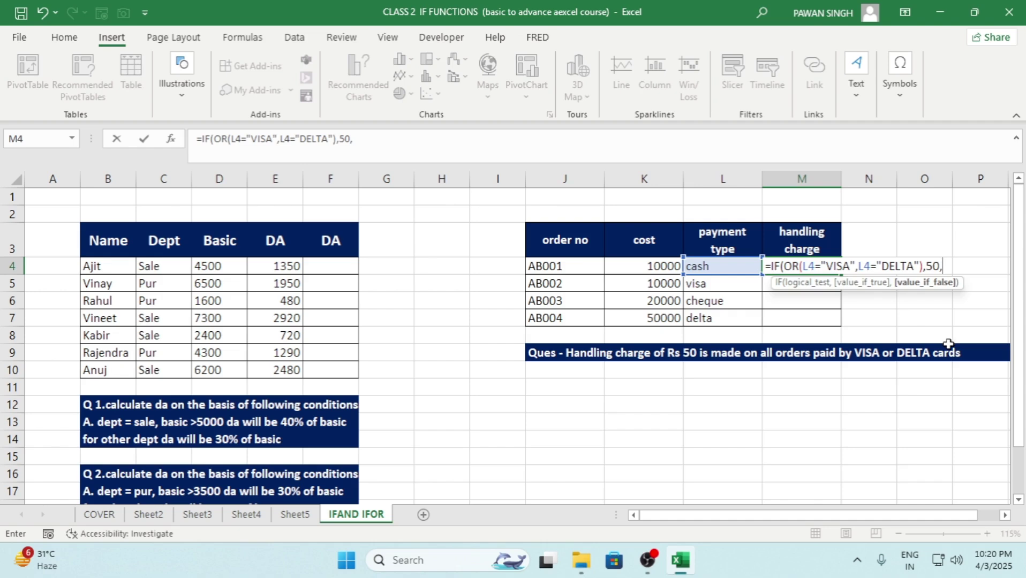
pyautogui.write('0)')
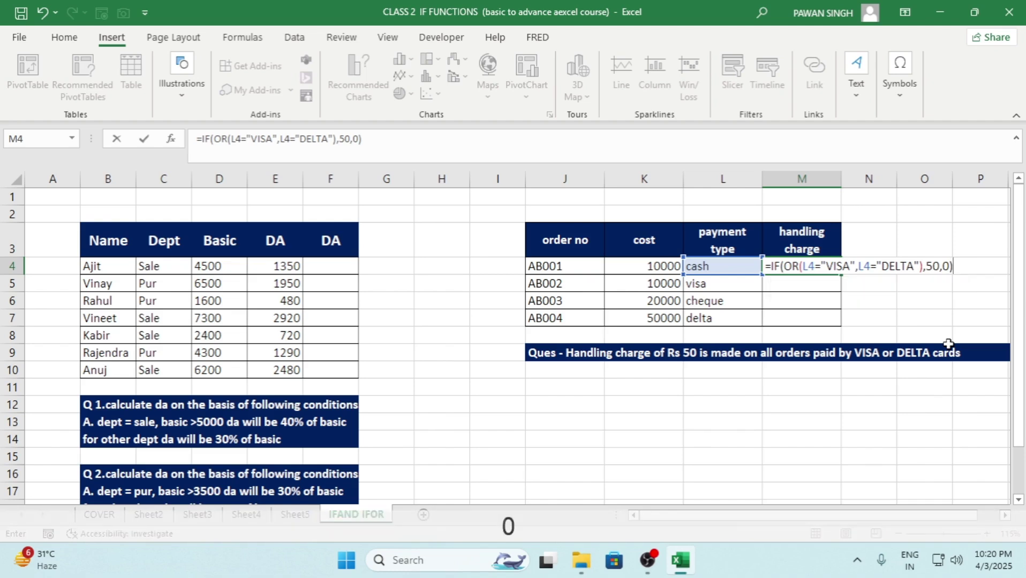
pyautogui.press('Return')
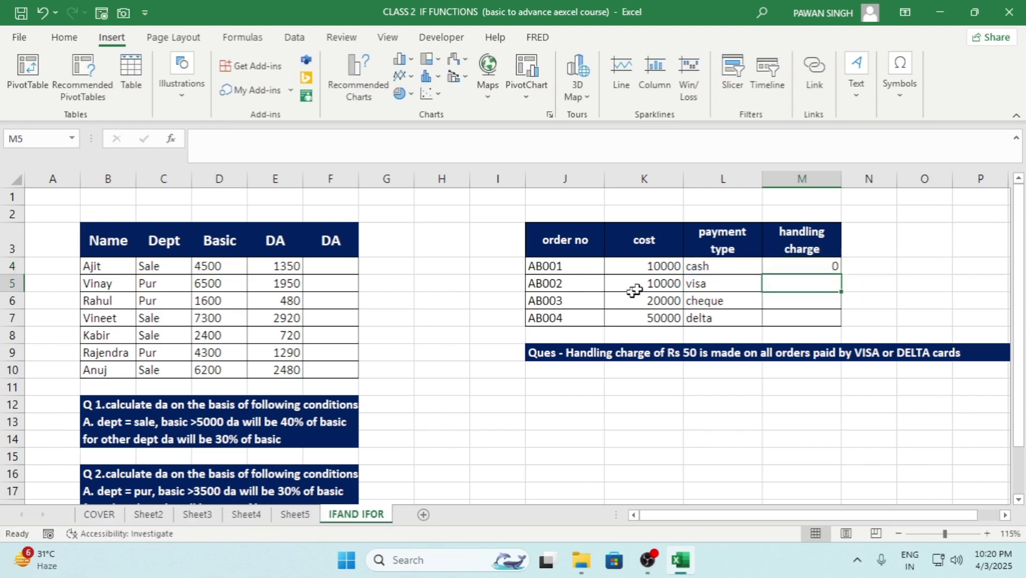
pyautogui.click(695, 271)
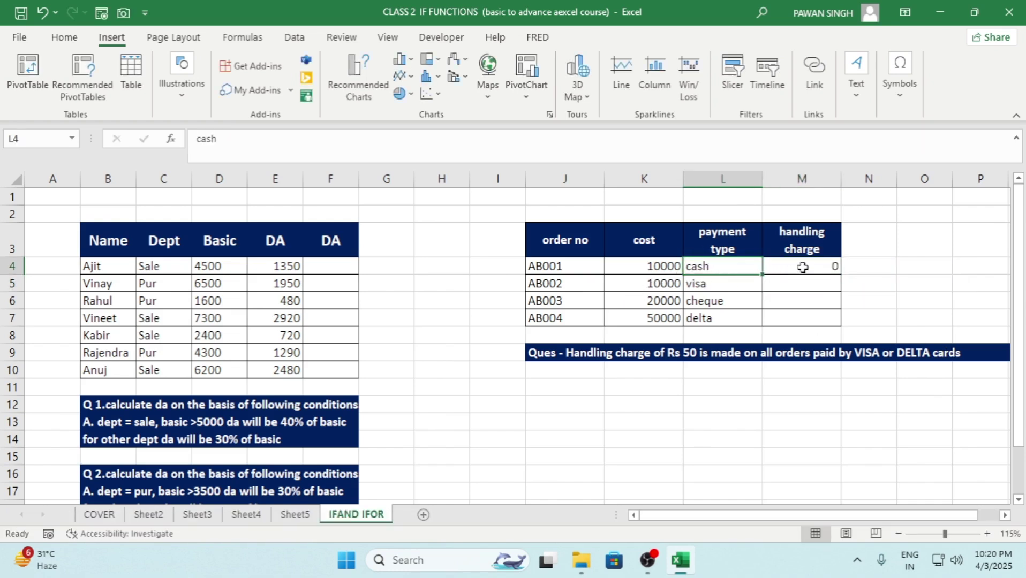
pyautogui.click(827, 267)
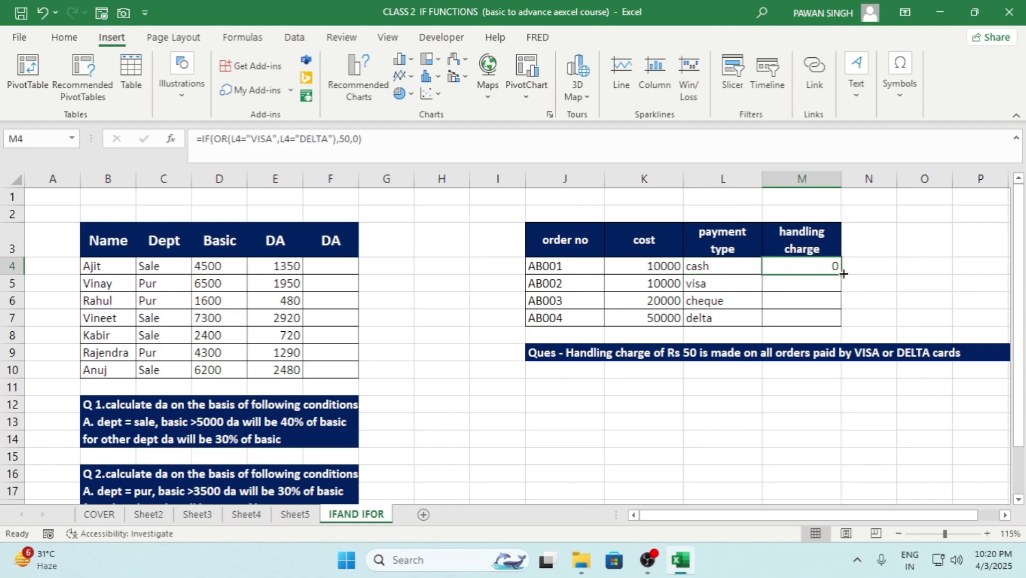
pyautogui.moveTo(840, 274); pyautogui.dragTo(838, 320)
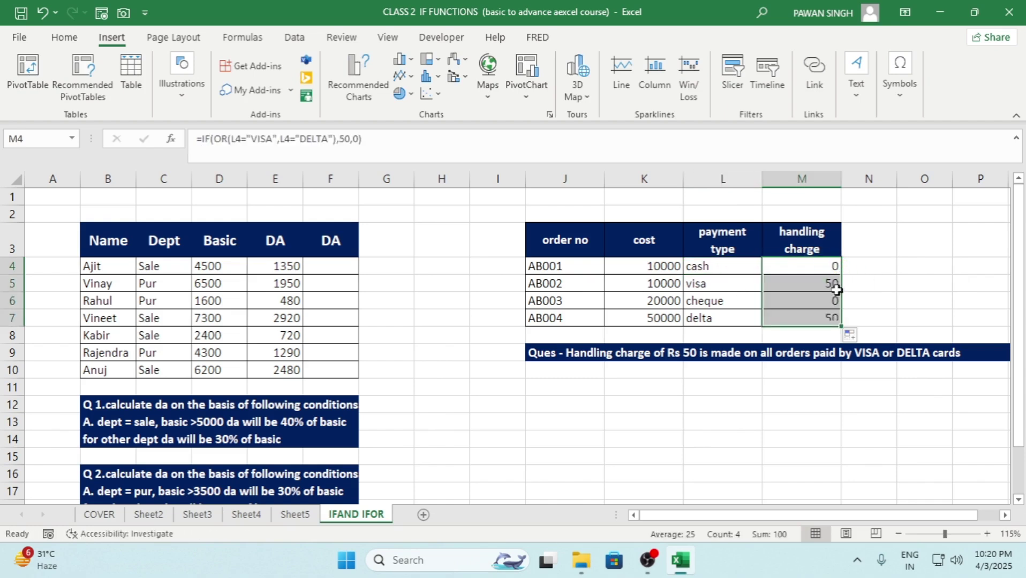
# Check the handling charges against the payment types in the visa and delta rows
pyautogui.click(727, 288)
pyautogui.click(724, 320)
pyautogui.click(823, 319)
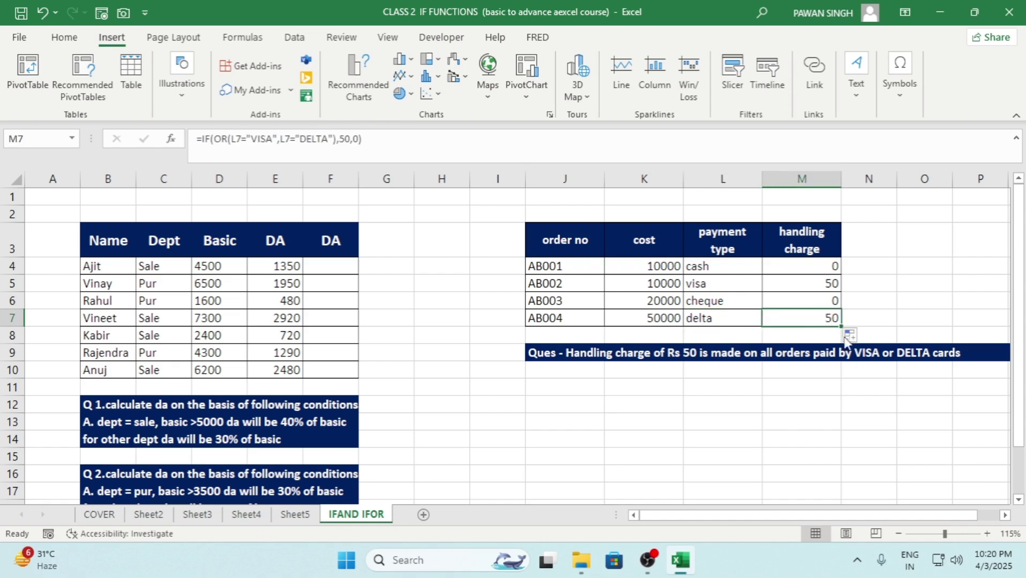
# Edit M4's IF formula, removing its 50 and 0 results and entering K4+50 as the true value
pyautogui.click(817, 270)
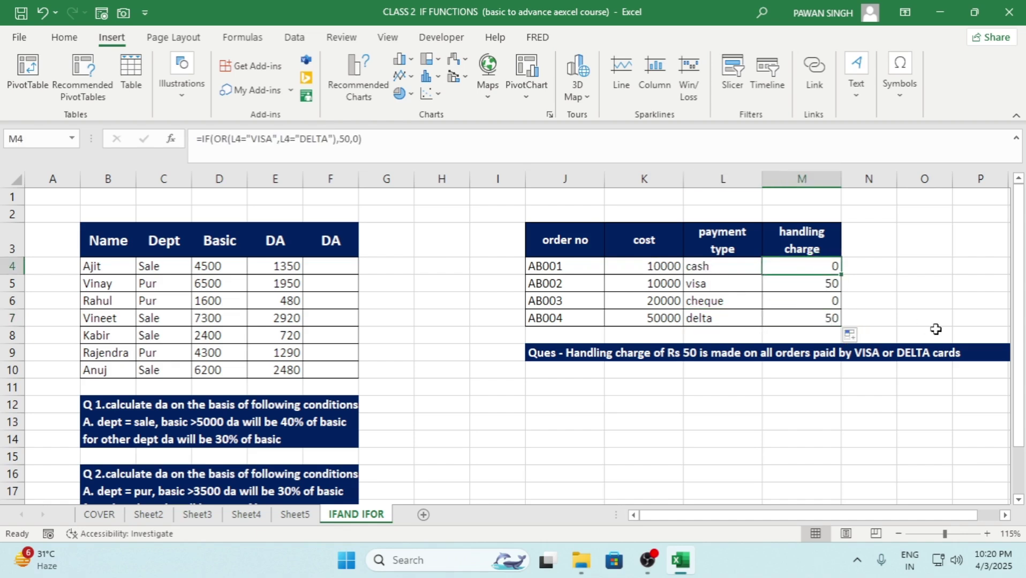
pyautogui.press('F2')
pyautogui.press('BackSpace')
pyautogui.press('BackSpace')
pyautogui.press('BackSpace')
pyautogui.press('BackSpace')
pyautogui.press('BackSpace')
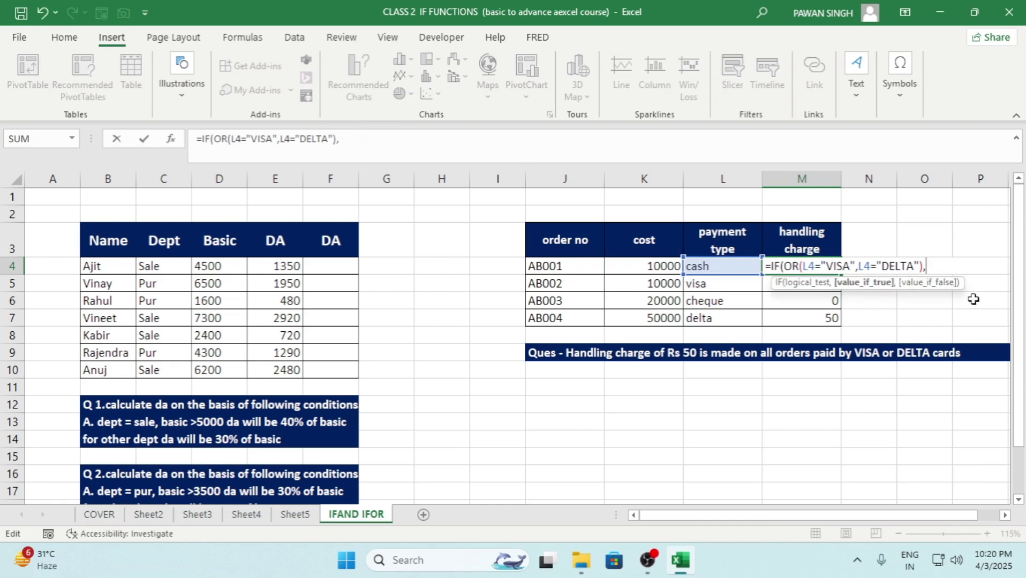
pyautogui.click(649, 267)
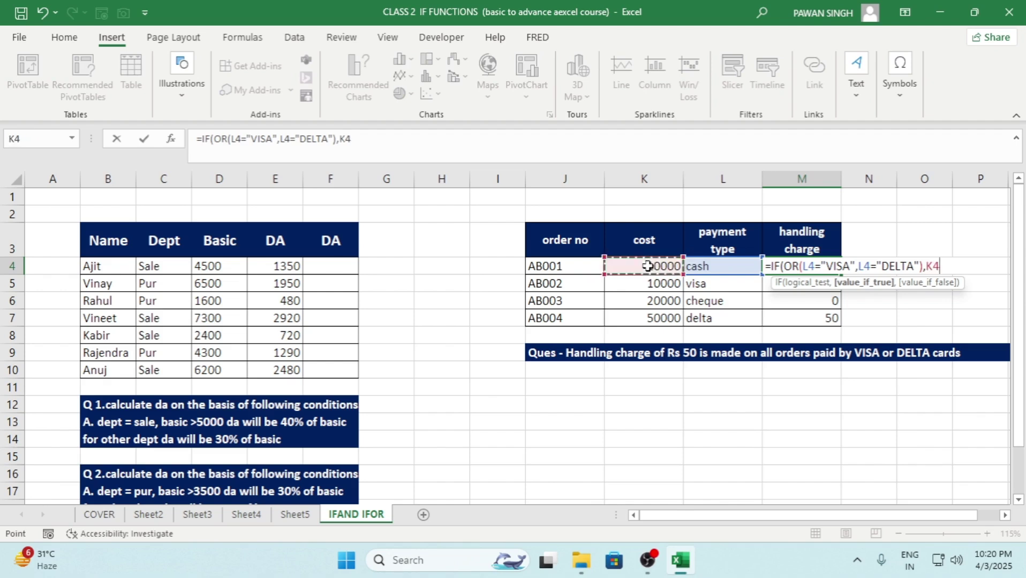
pyautogui.write('+5')
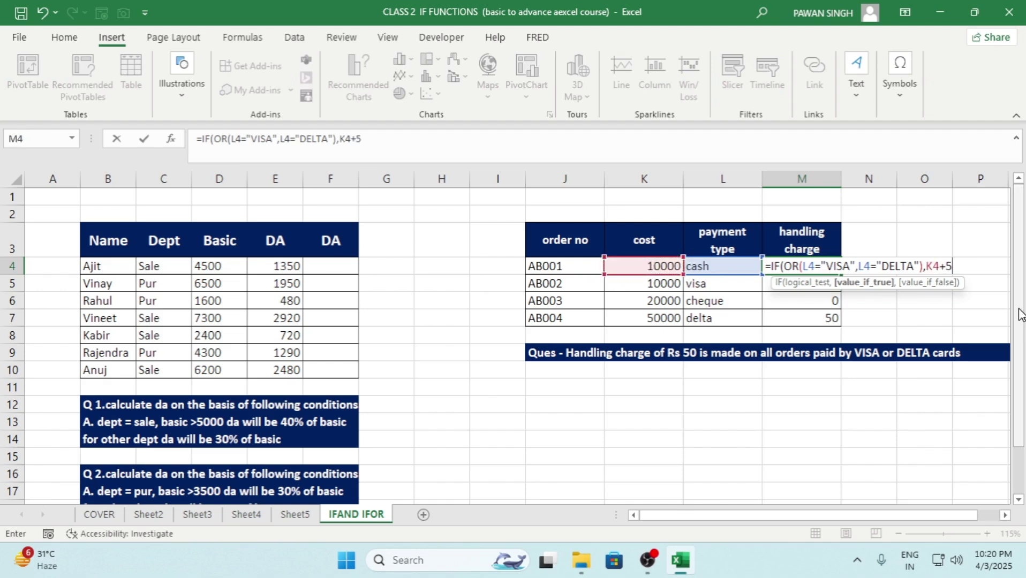
pyautogui.write('0,')
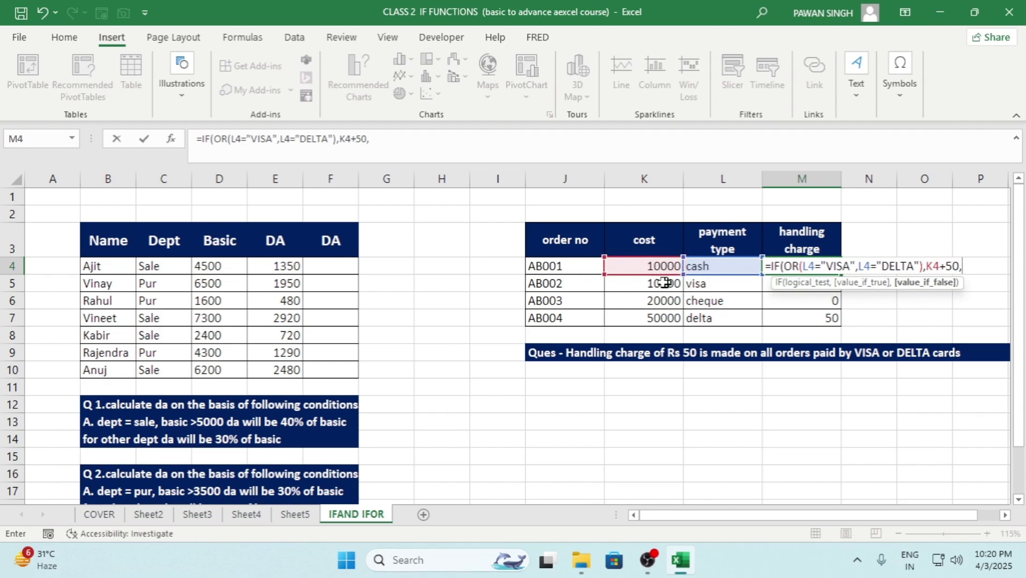
# Complete M4's IF with K4+0 as the false value, and fill the formula down to M7
pyautogui.click(660, 267)
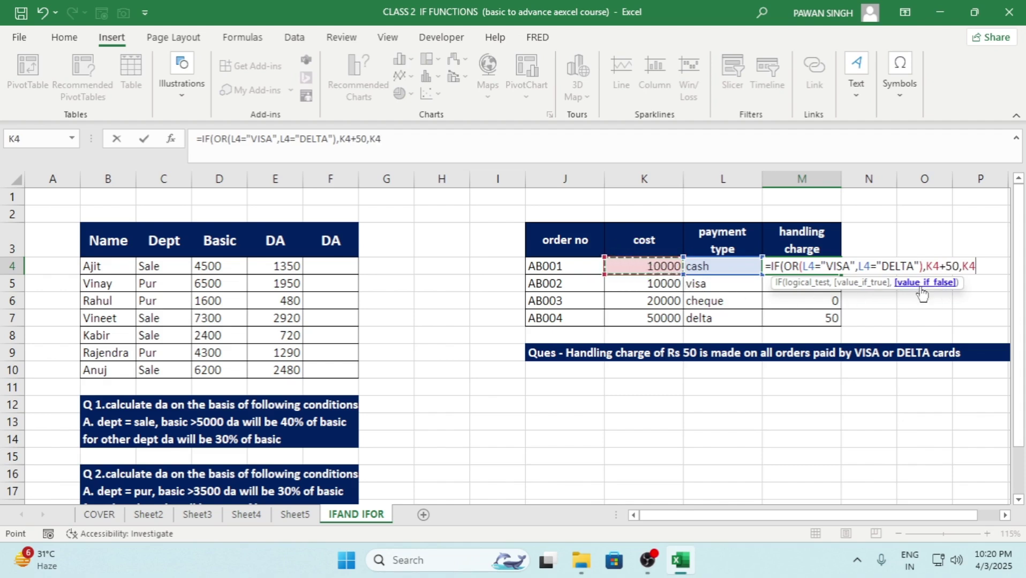
pyautogui.write('+0')
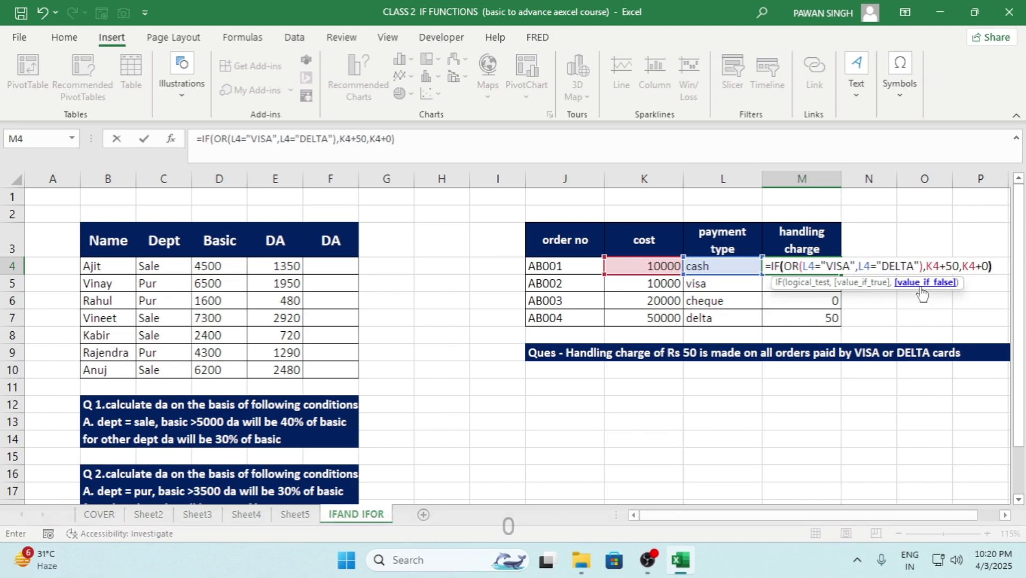
pyautogui.press('Return')
pyautogui.press('Up')
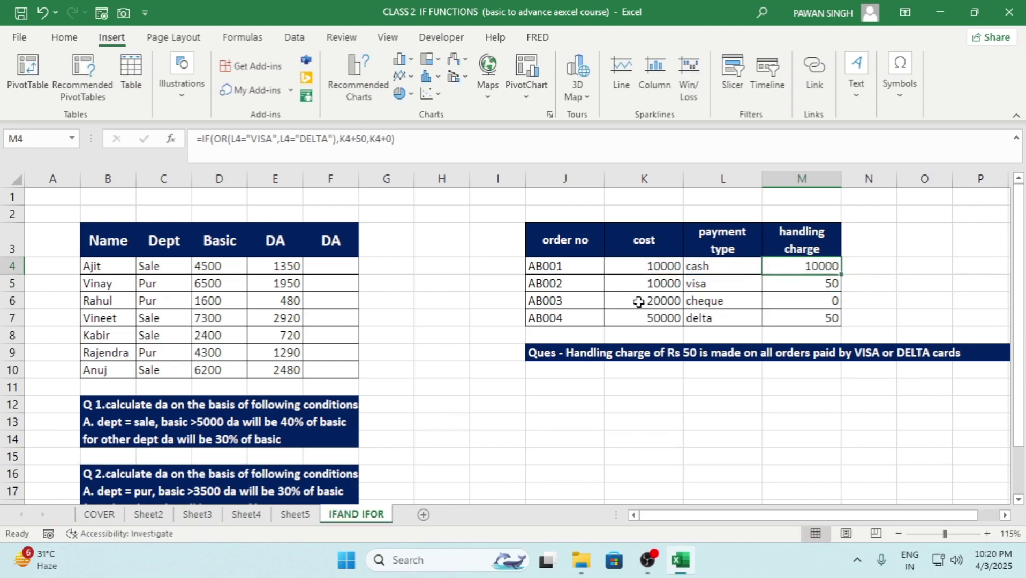
pyautogui.click(650, 266)
pyautogui.click(813, 268)
pyautogui.doubleClick(841, 274)
# Compare the costs and payment types with the handling charge results in the visa and delta rows
pyautogui.click(766, 286)
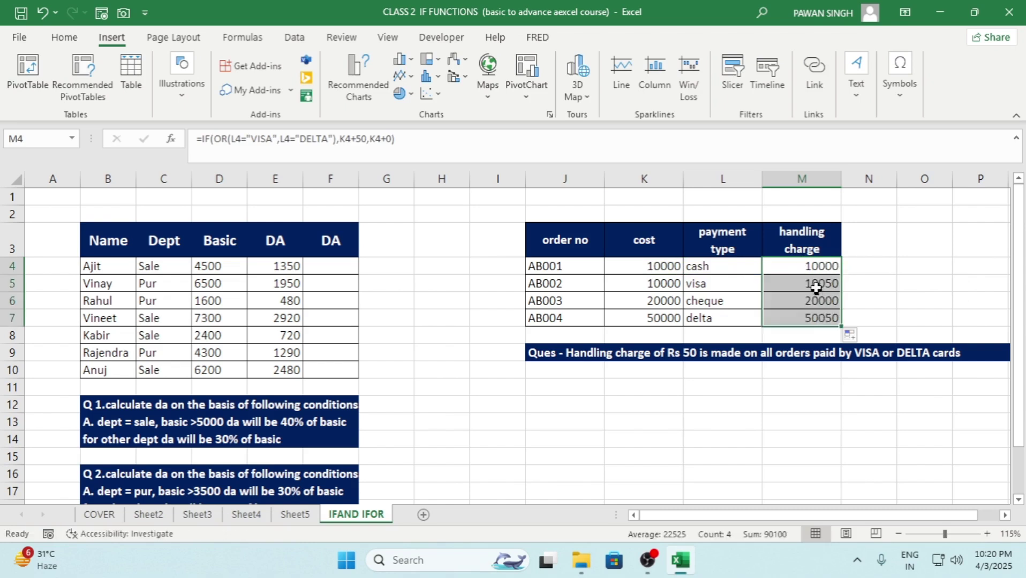
pyautogui.click(677, 285)
pyautogui.click(717, 288)
pyautogui.click(819, 278)
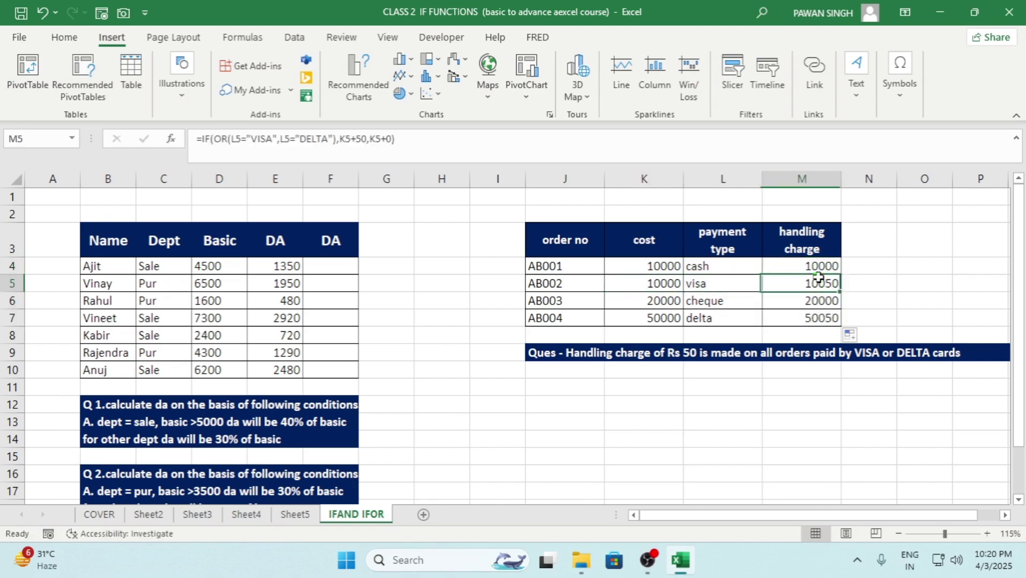
pyautogui.click(665, 320)
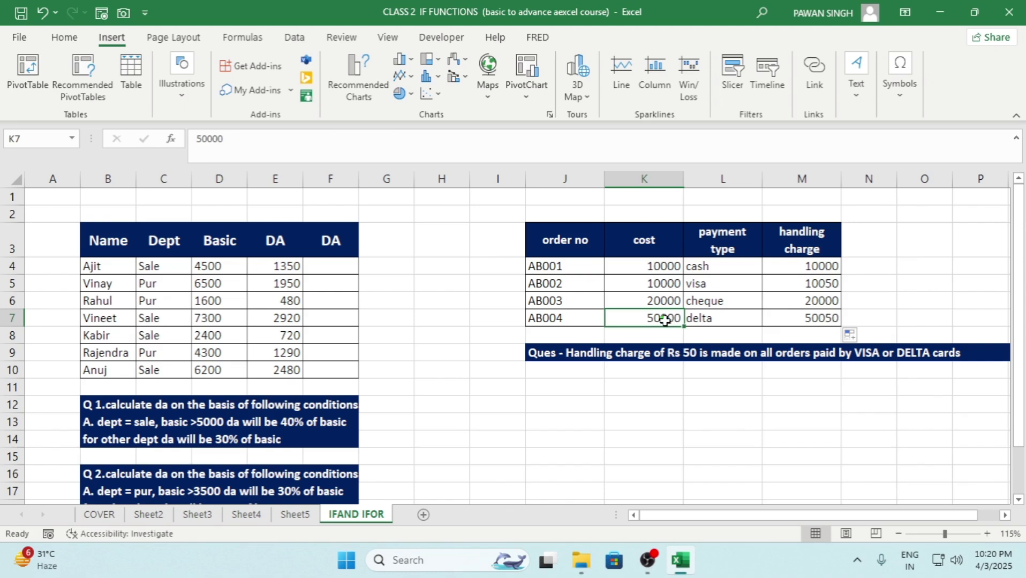
pyautogui.click(815, 320)
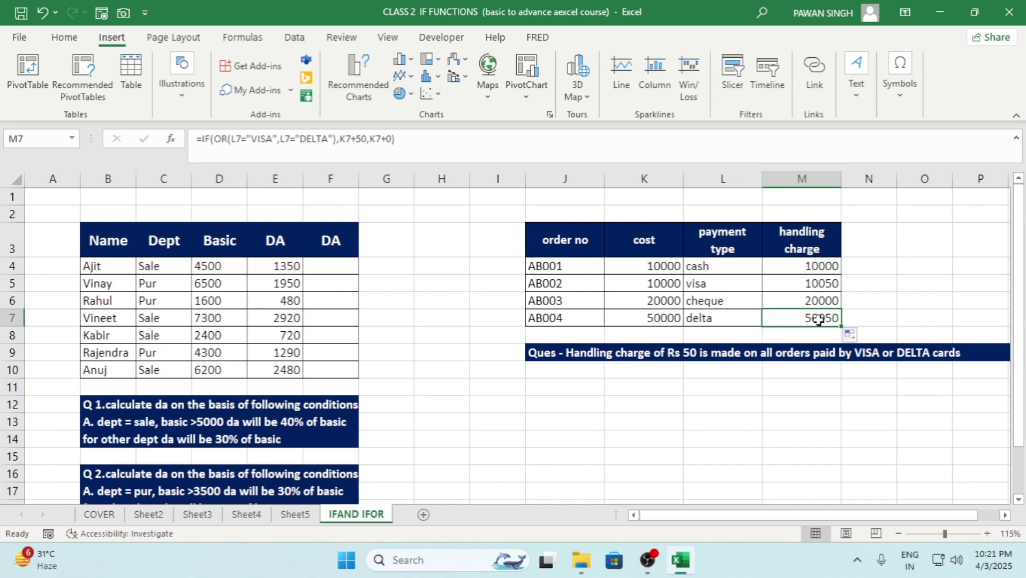
pyautogui.click(850, 335)
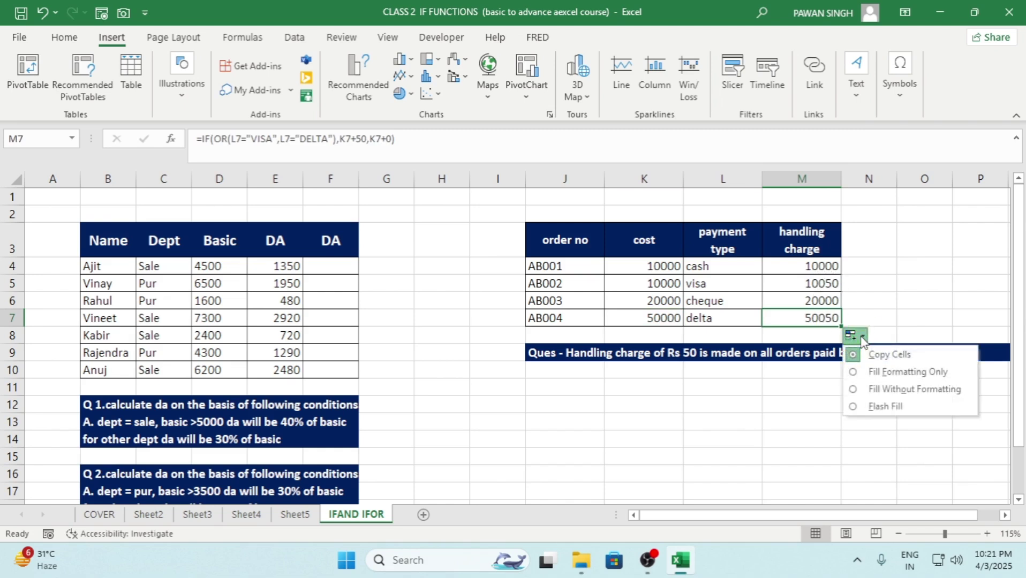
pyautogui.click(850, 335)
pyautogui.click(903, 285)
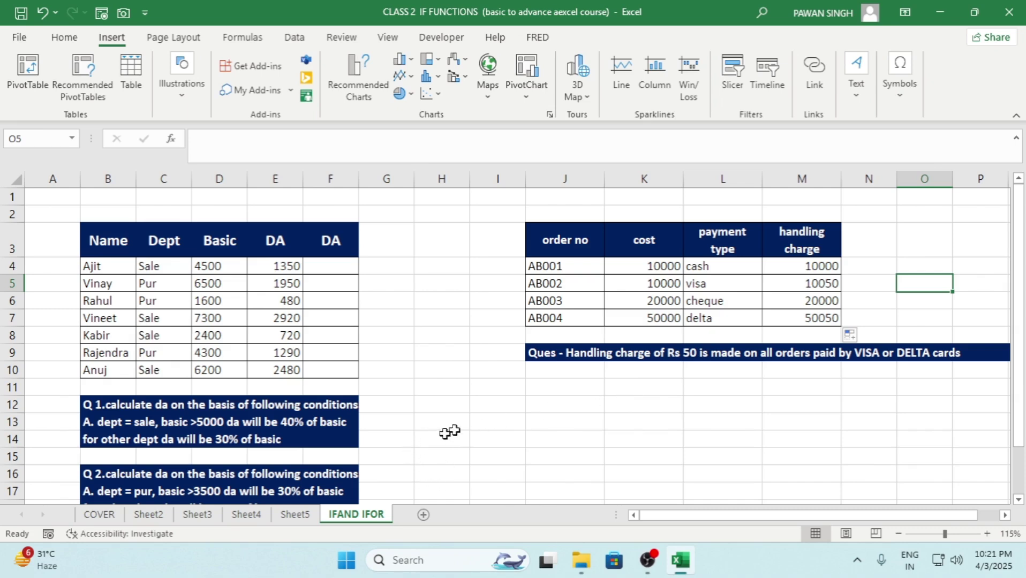
pyautogui.scroll(-1, 474, 396)
pyautogui.scroll(1, 475, 395)
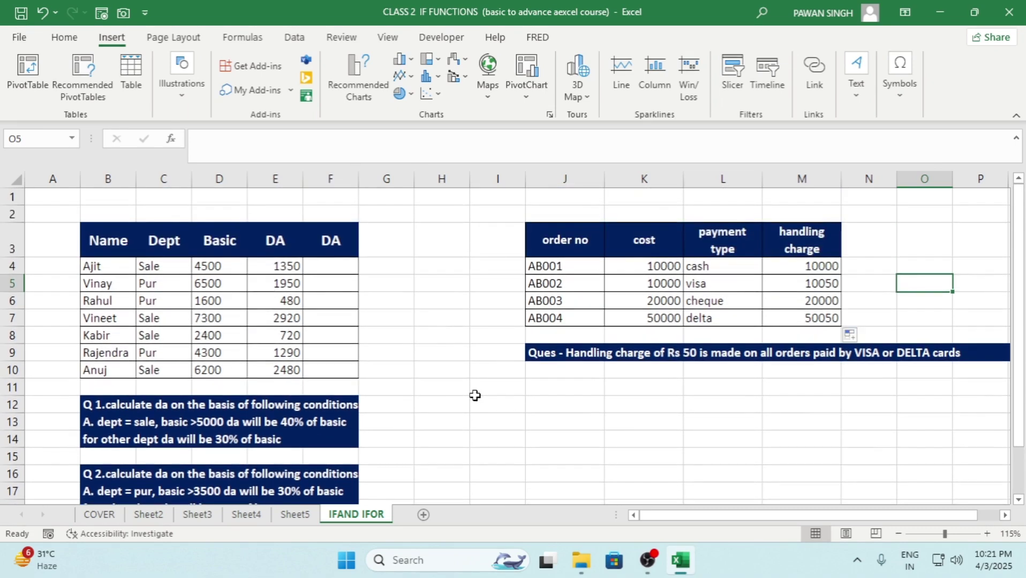